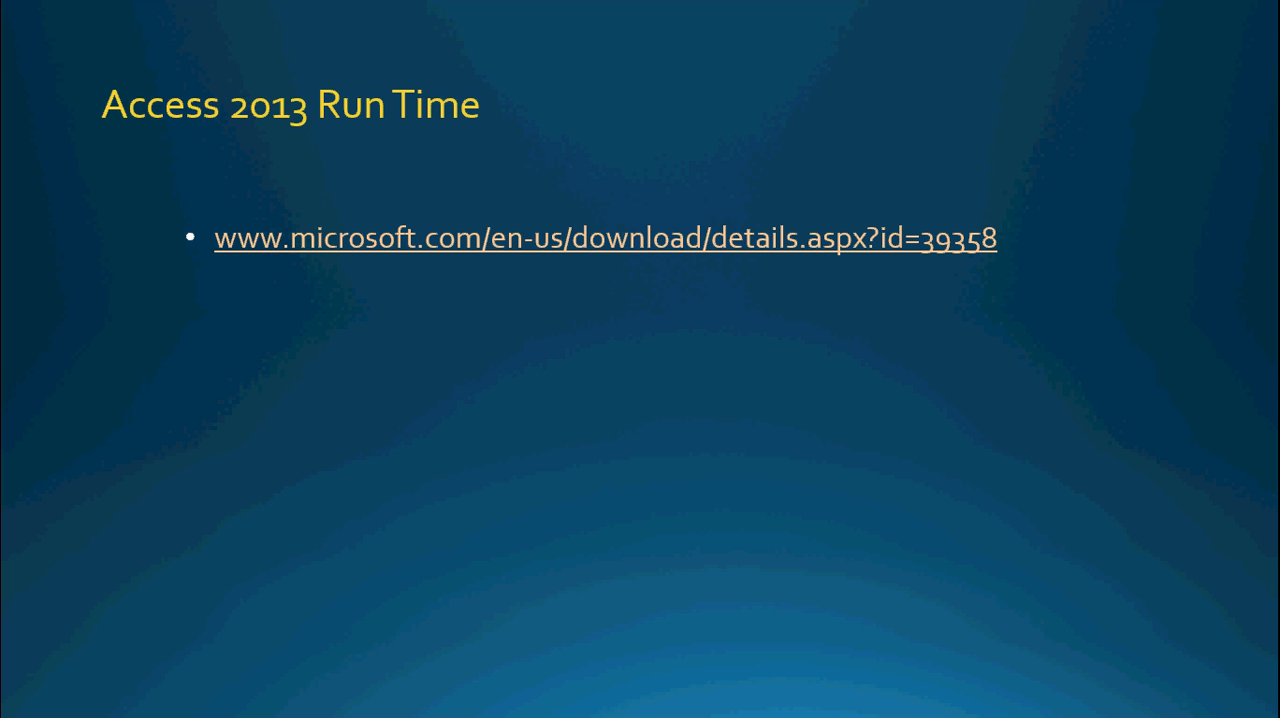
Leave the slide show and check the Microsoft Access 2013 Runtime download options in Chrome, including the x86 file, without downloading
{"action": "key", "text": "Escape"}
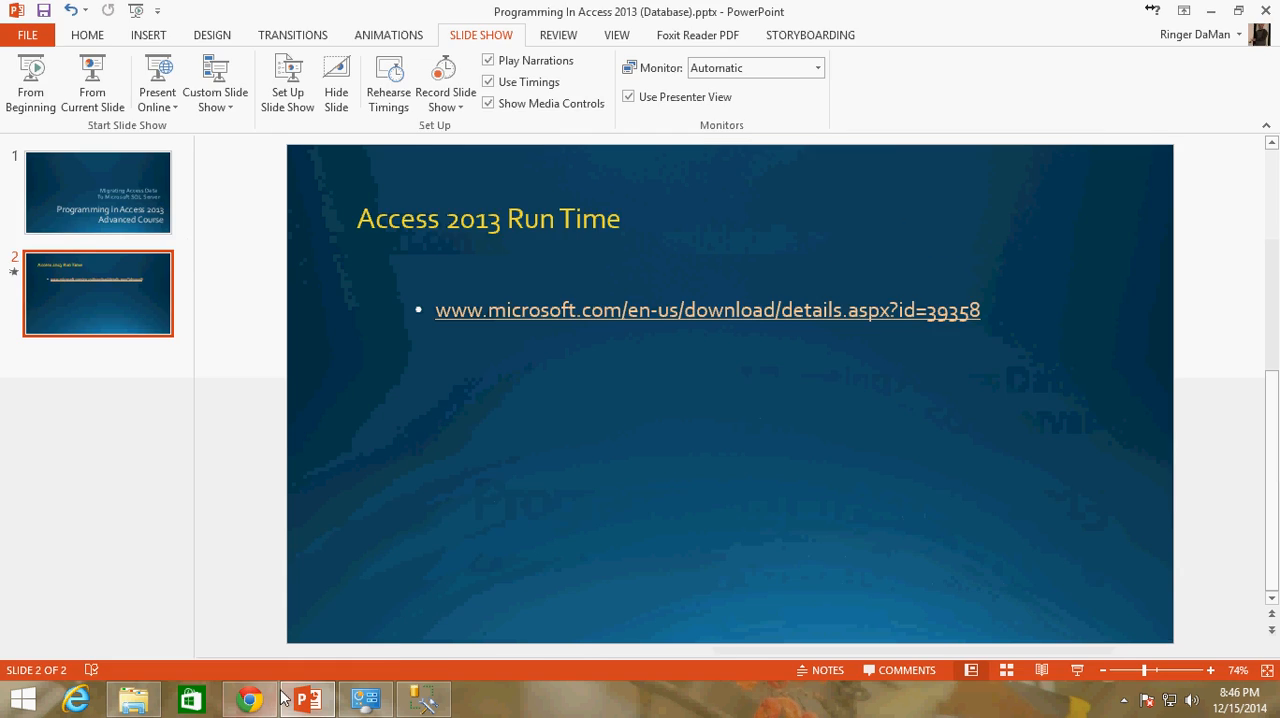
{"action": "left_click", "coordinate": [249, 699]}
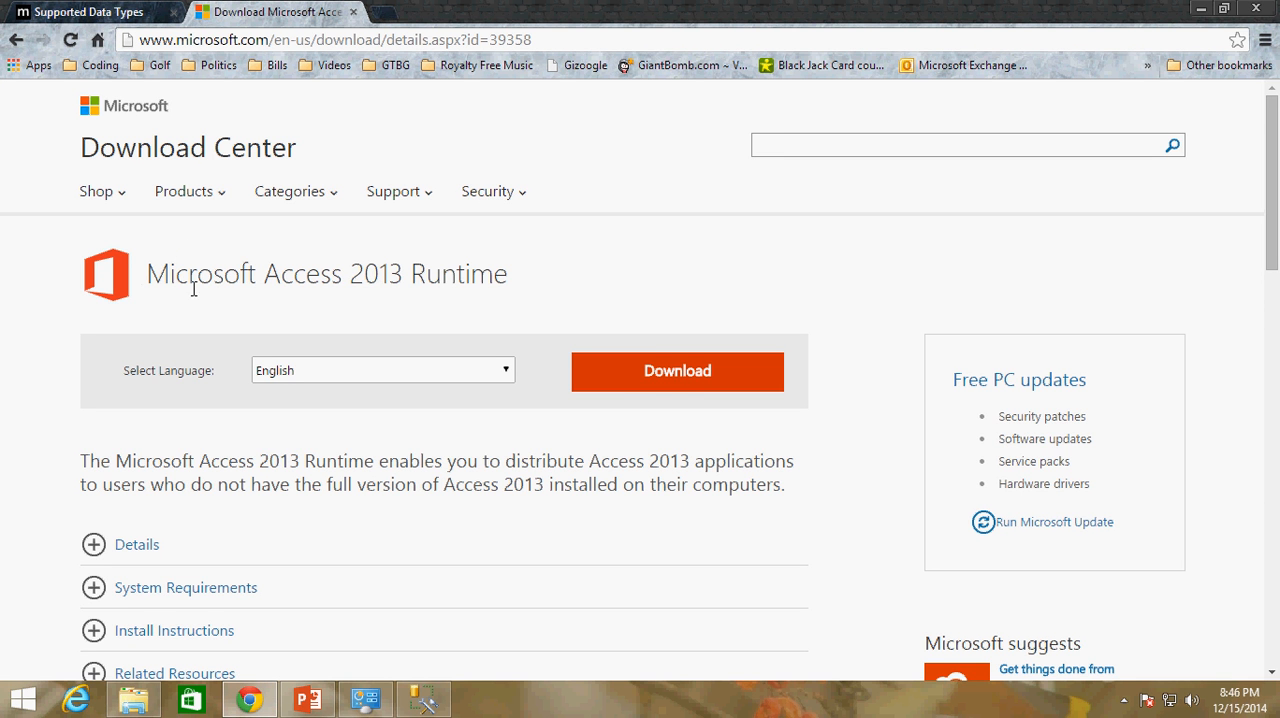
{"action": "left_click", "coordinate": [682, 380]}
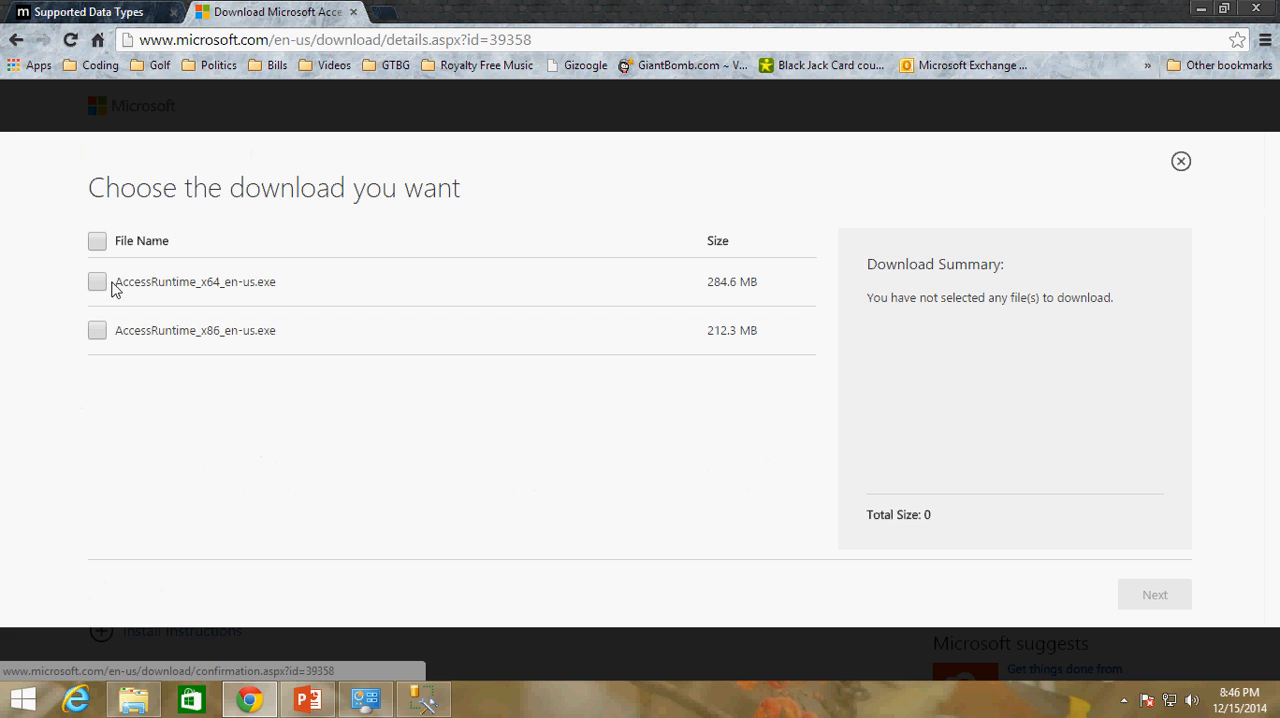
{"action": "double_click", "coordinate": [211, 338]}
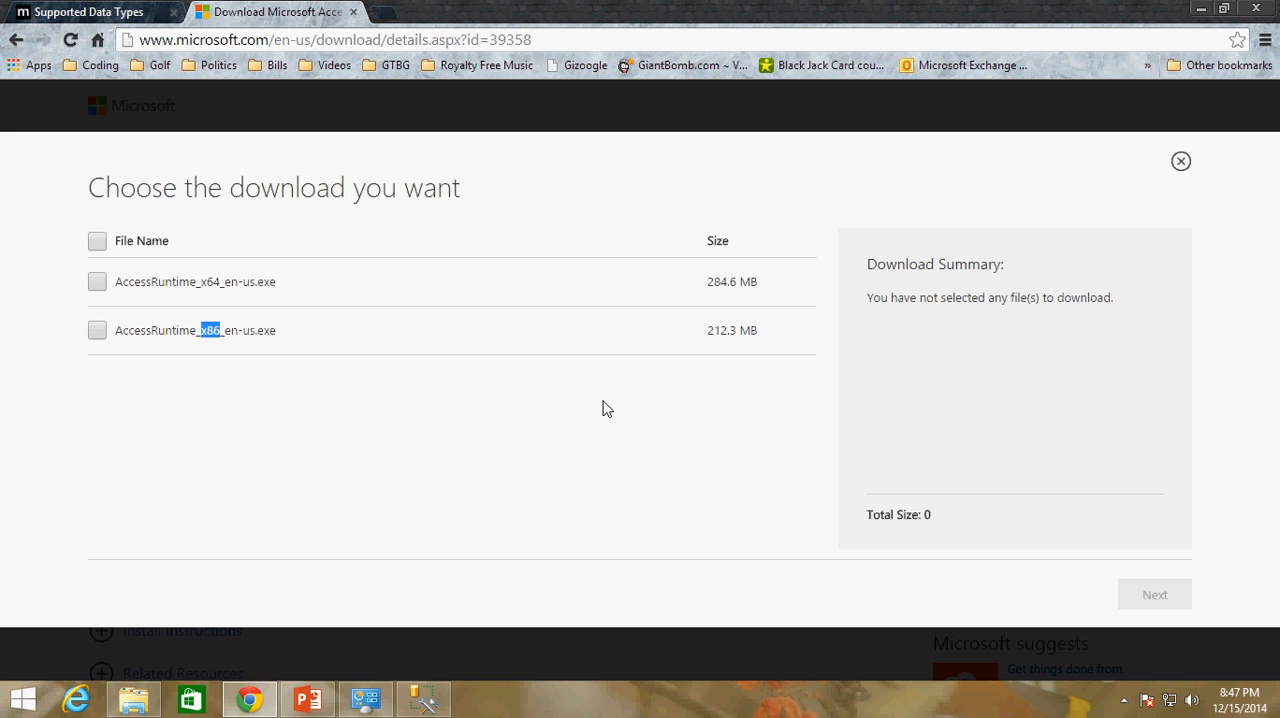
{"action": "left_click", "coordinate": [1181, 161]}
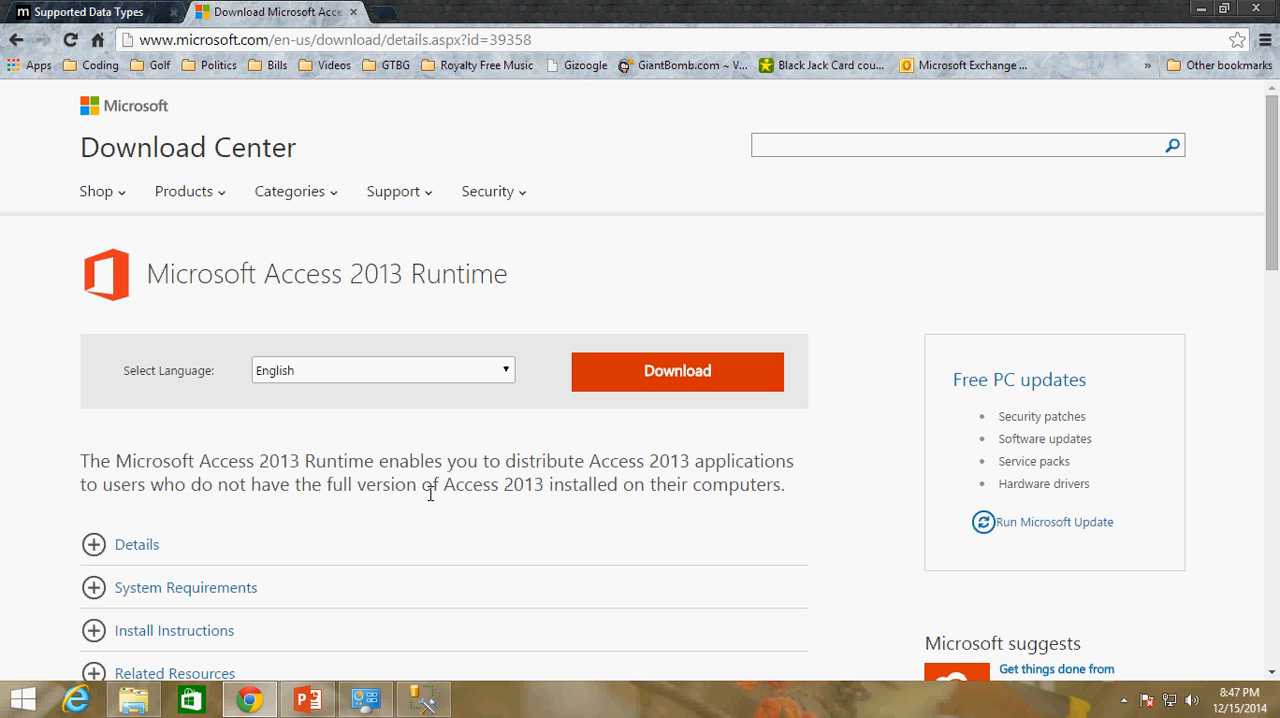
Launch Access 2013 from the installed apps list
{"action": "left_click", "coordinate": [22, 698]}
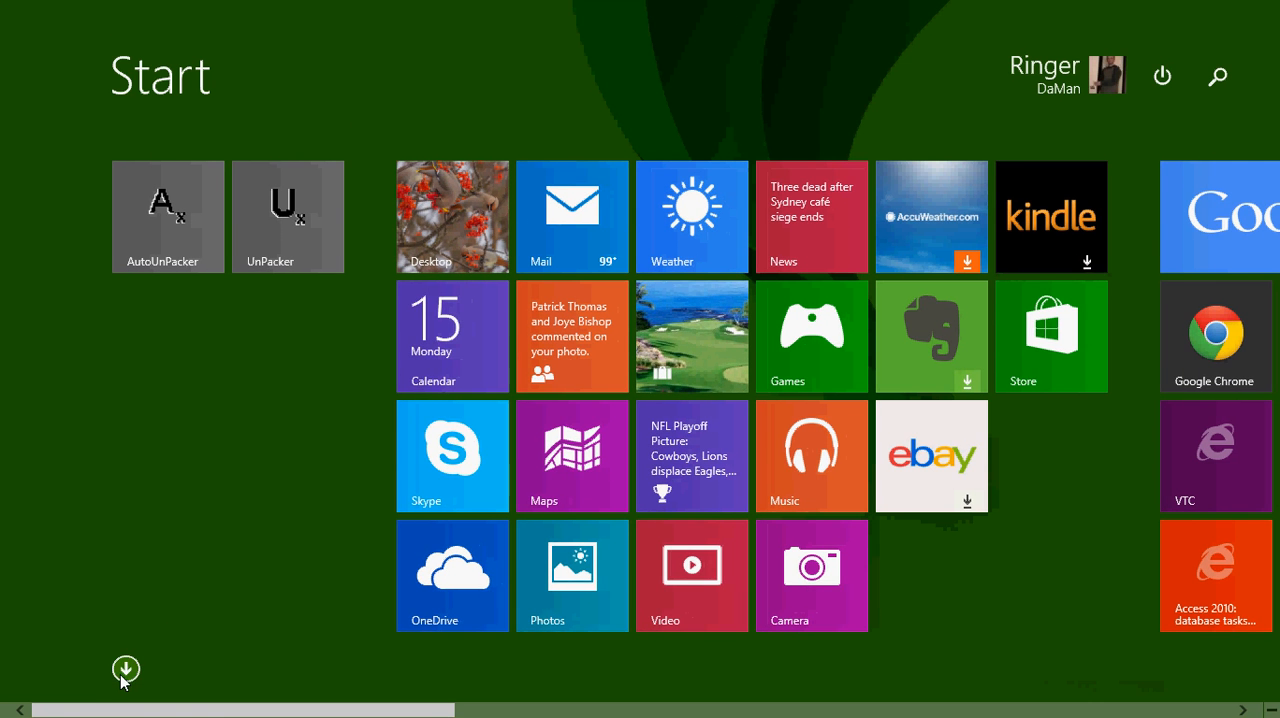
{"action": "left_click", "coordinate": [125, 667]}
{"action": "left_click_drag", "start_coordinate": [163, 713], "coordinate": [643, 716]}
{"action": "left_click", "coordinate": [532, 196]}
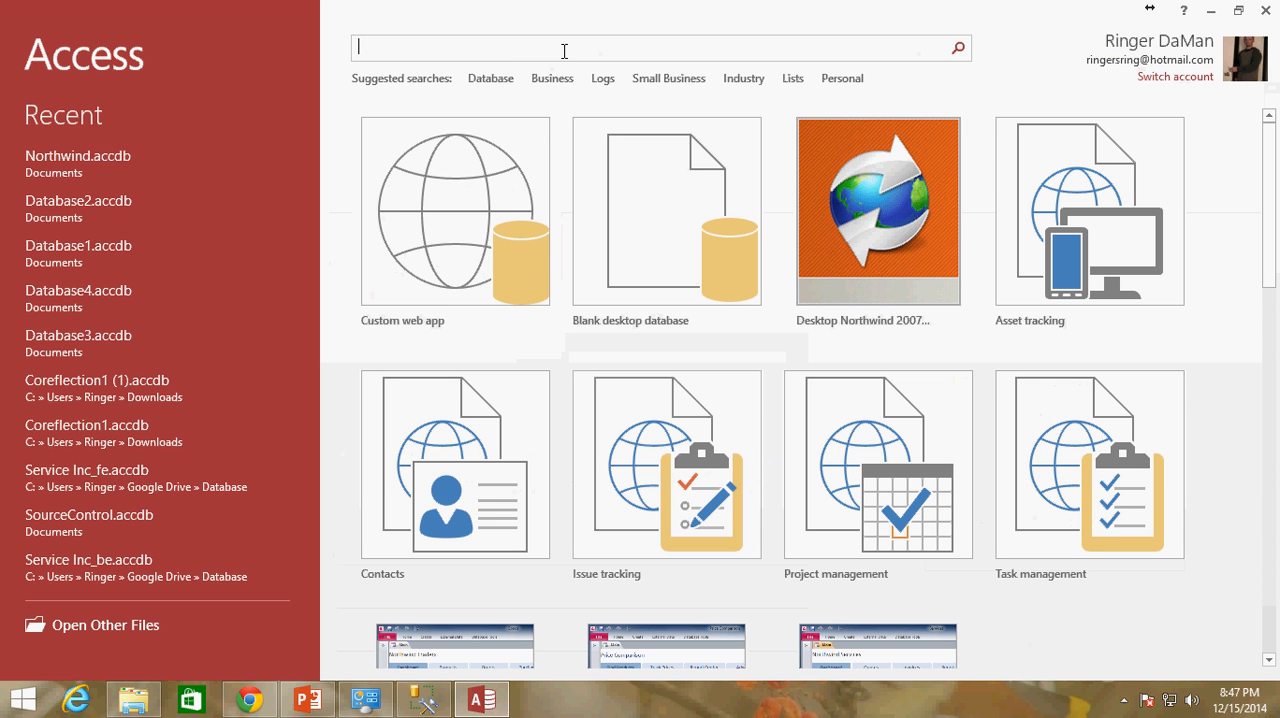
Search the templates for "northwind", create a Desktop Northwind 2007 database, and enable its content while dismissing the login dialog
{"action": "type", "text": "northwind"}
{"action": "key", "text": "Return"}
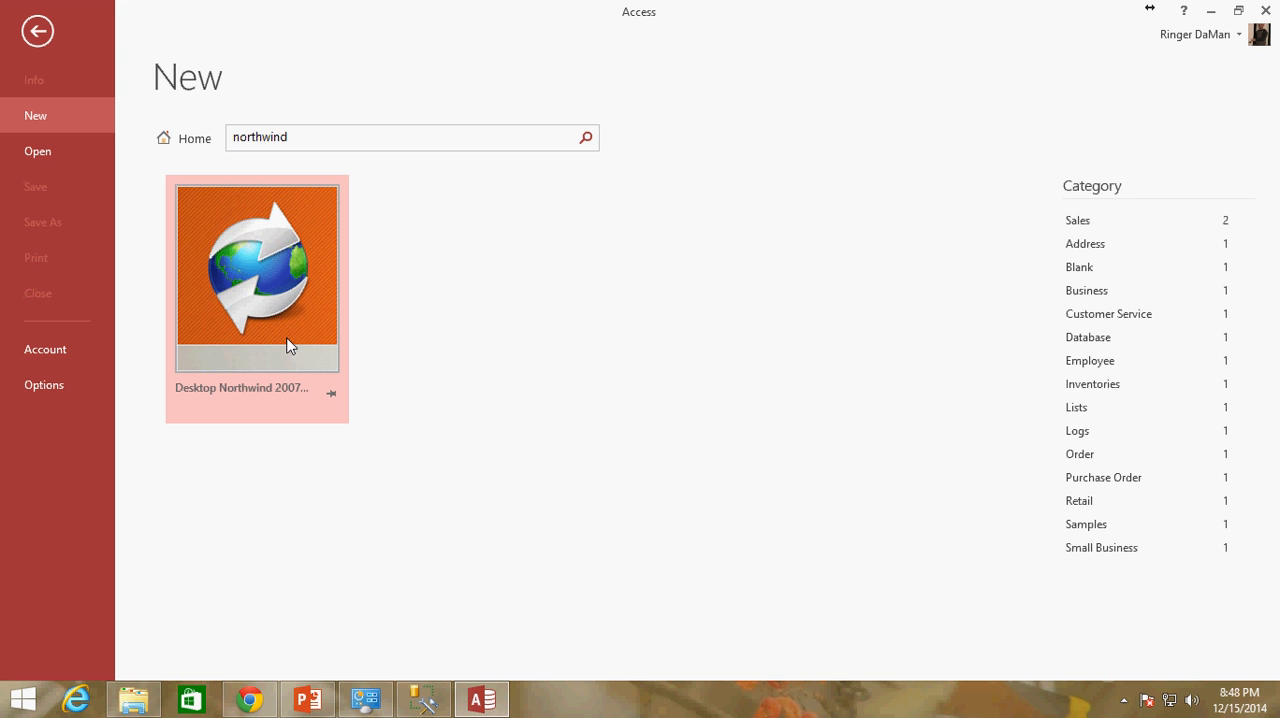
{"action": "double_click", "coordinate": [238, 289]}
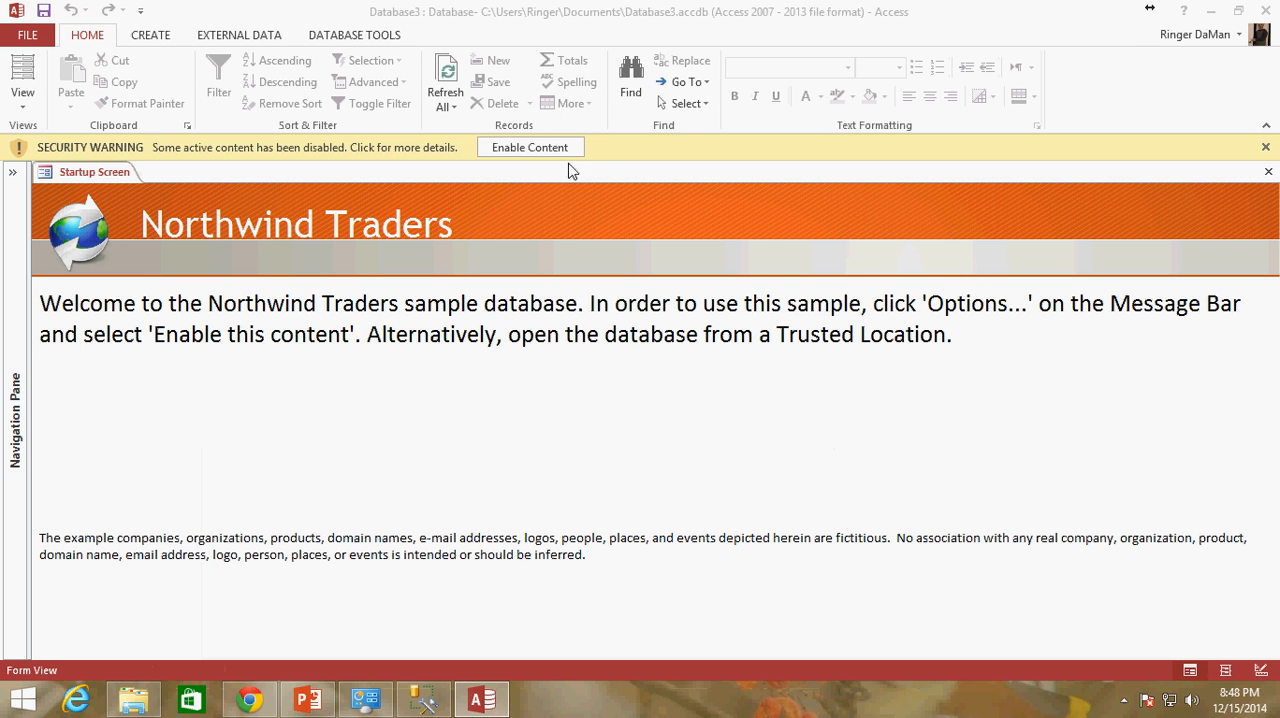
{"action": "left_click", "coordinate": [551, 149]}
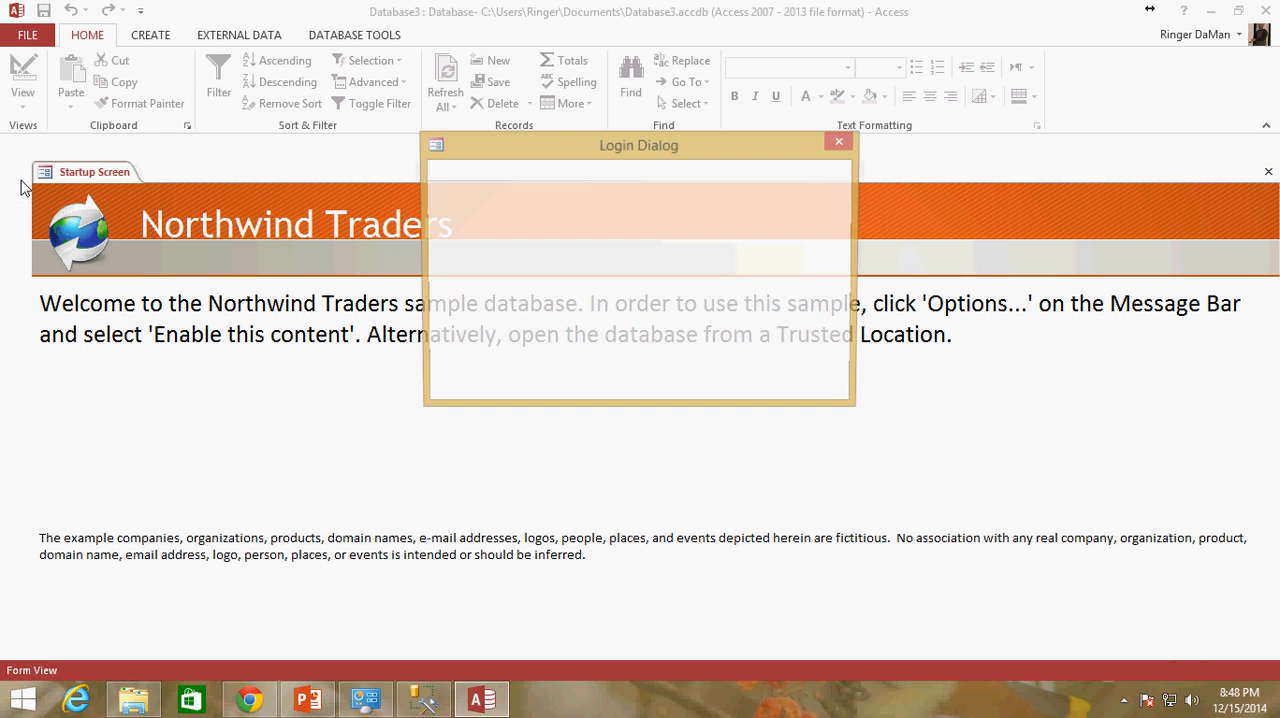
{"action": "left_click", "coordinate": [836, 146]}
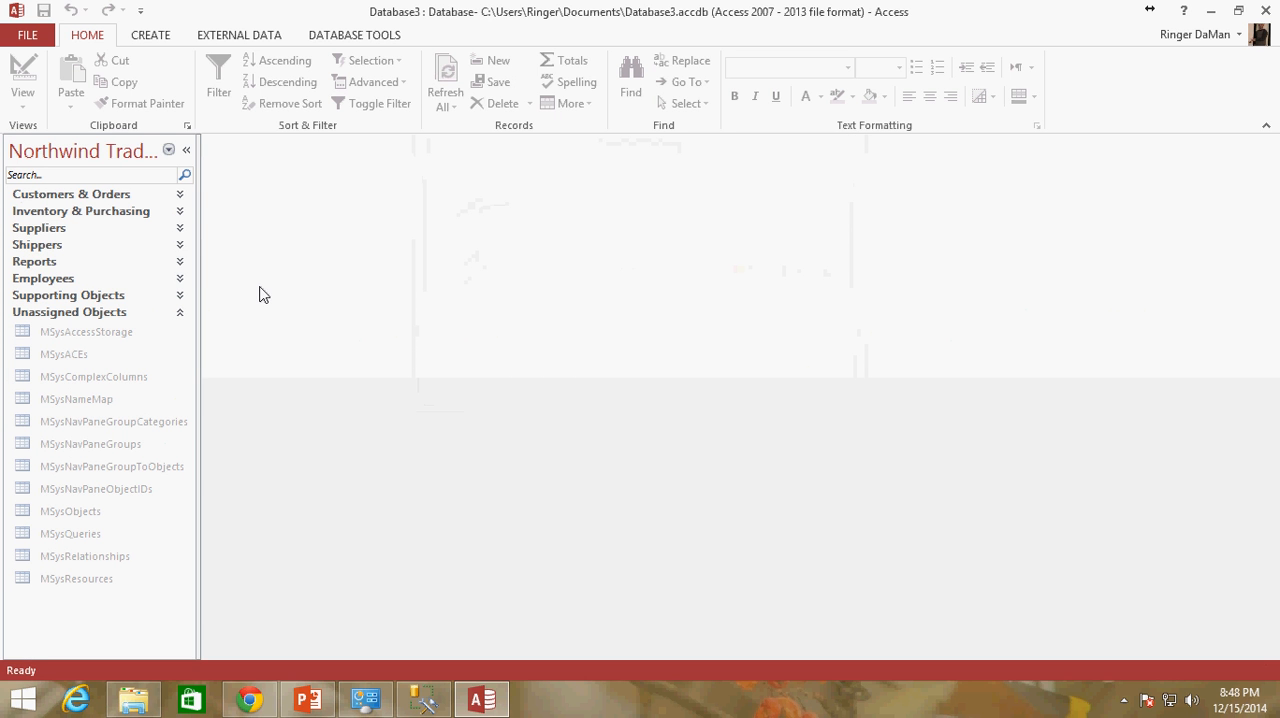
Group the database objects by Object Type and open the Customers table in Design View
{"action": "left_click", "coordinate": [170, 150]}
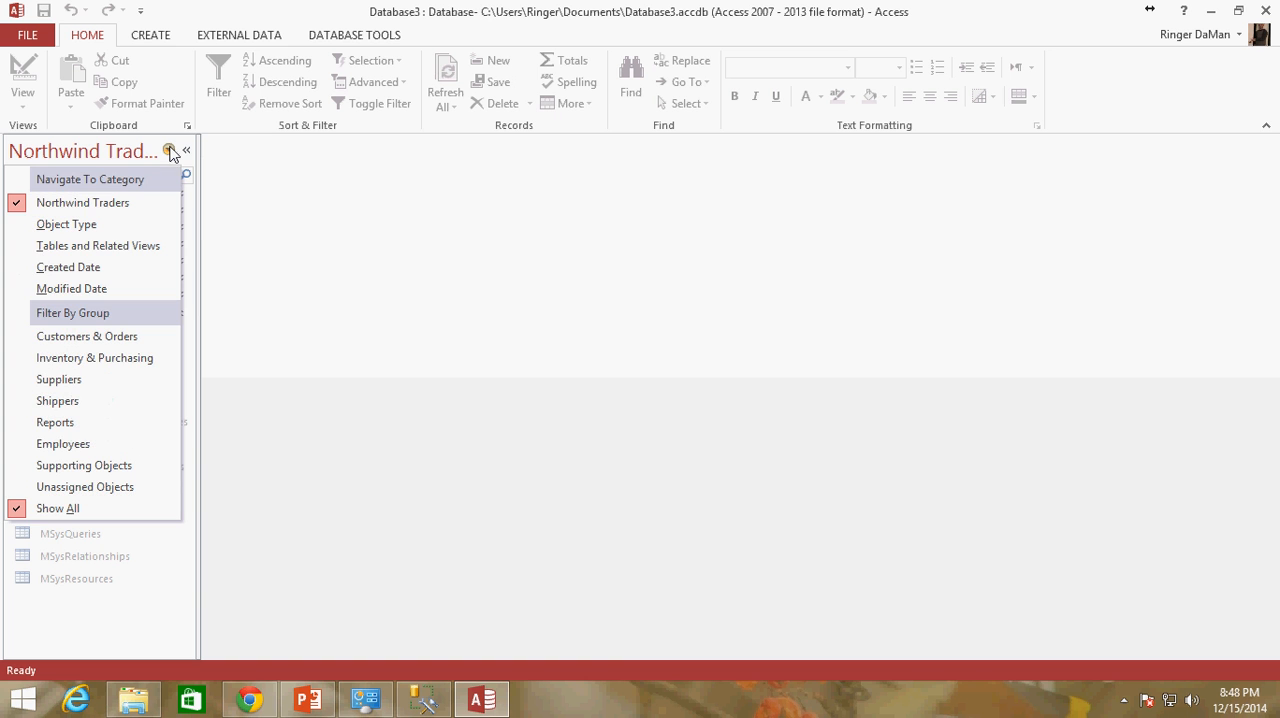
{"action": "left_click", "coordinate": [91, 224]}
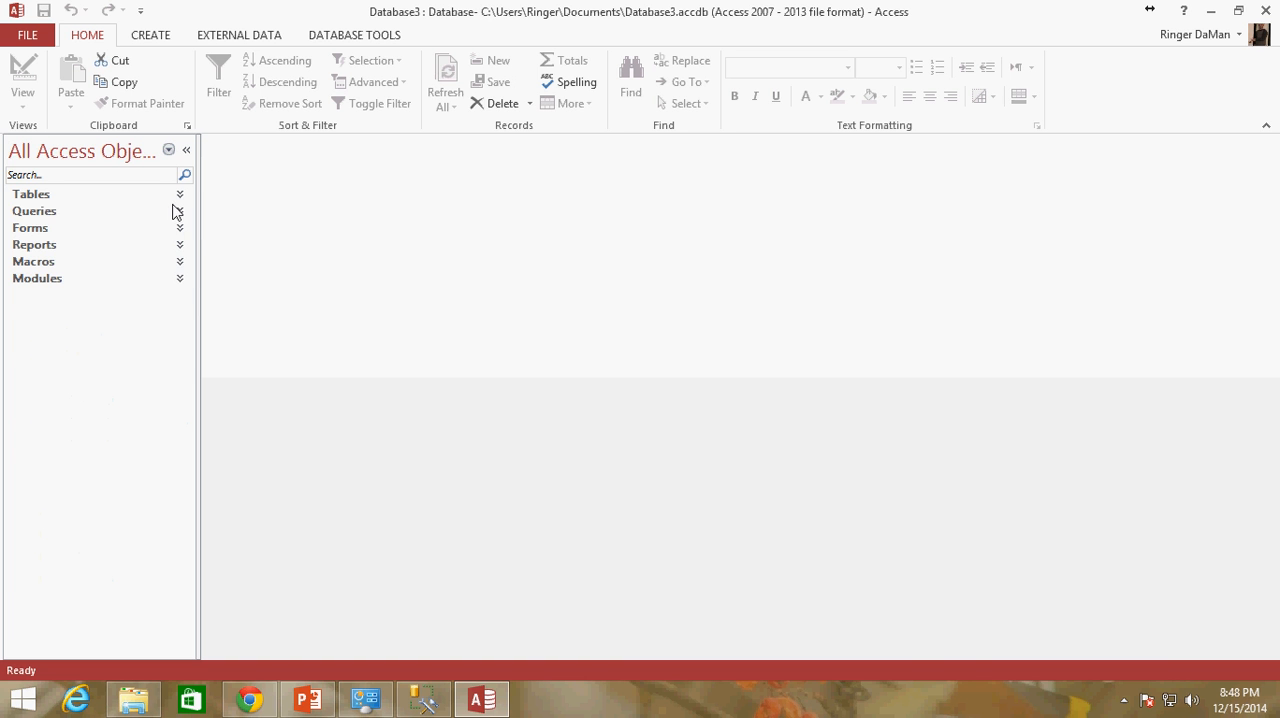
{"action": "left_click", "coordinate": [182, 196]}
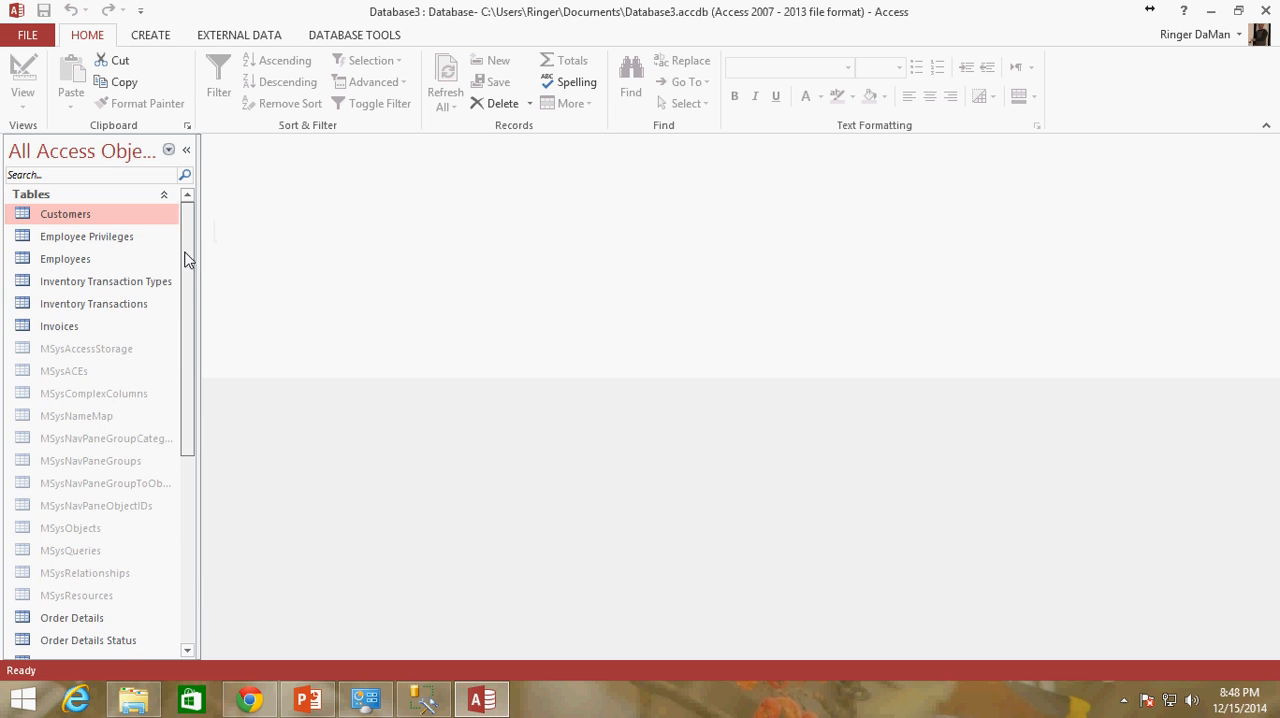
{"action": "left_click_drag", "start_coordinate": [186, 257], "coordinate": [174, 232]}
{"action": "right_click", "coordinate": [112, 216]}
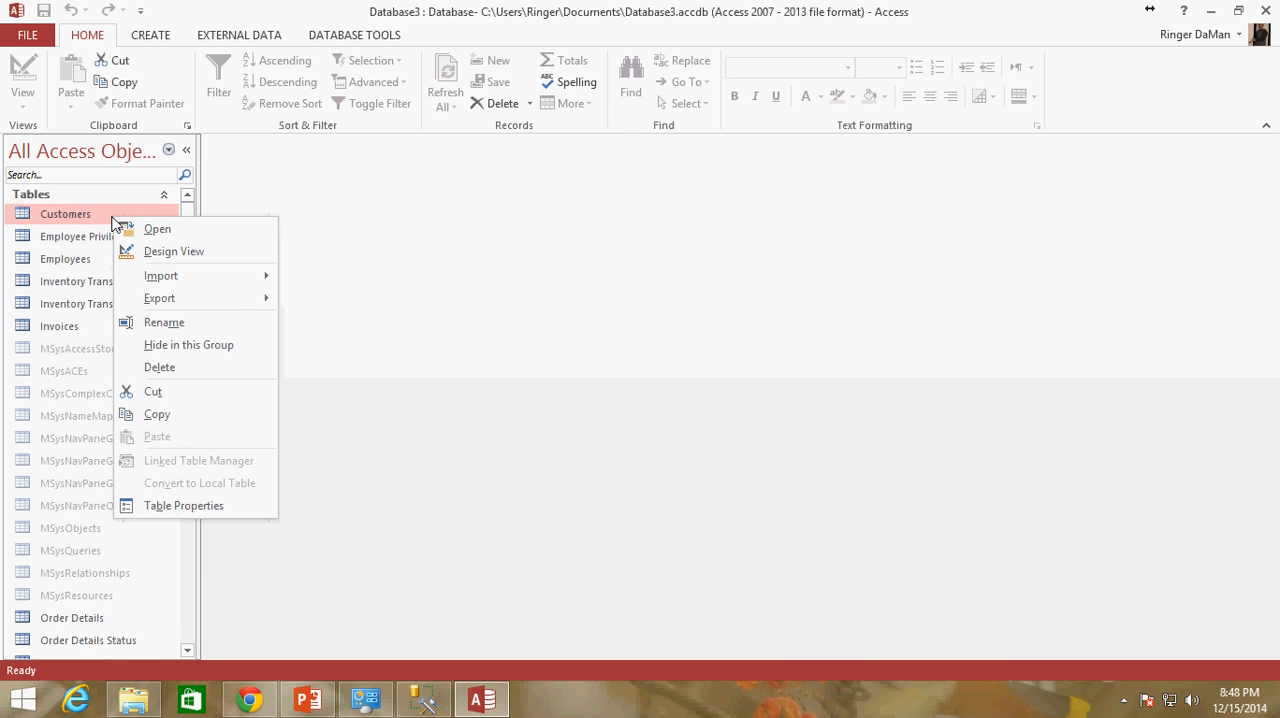
{"action": "left_click", "coordinate": [168, 250]}
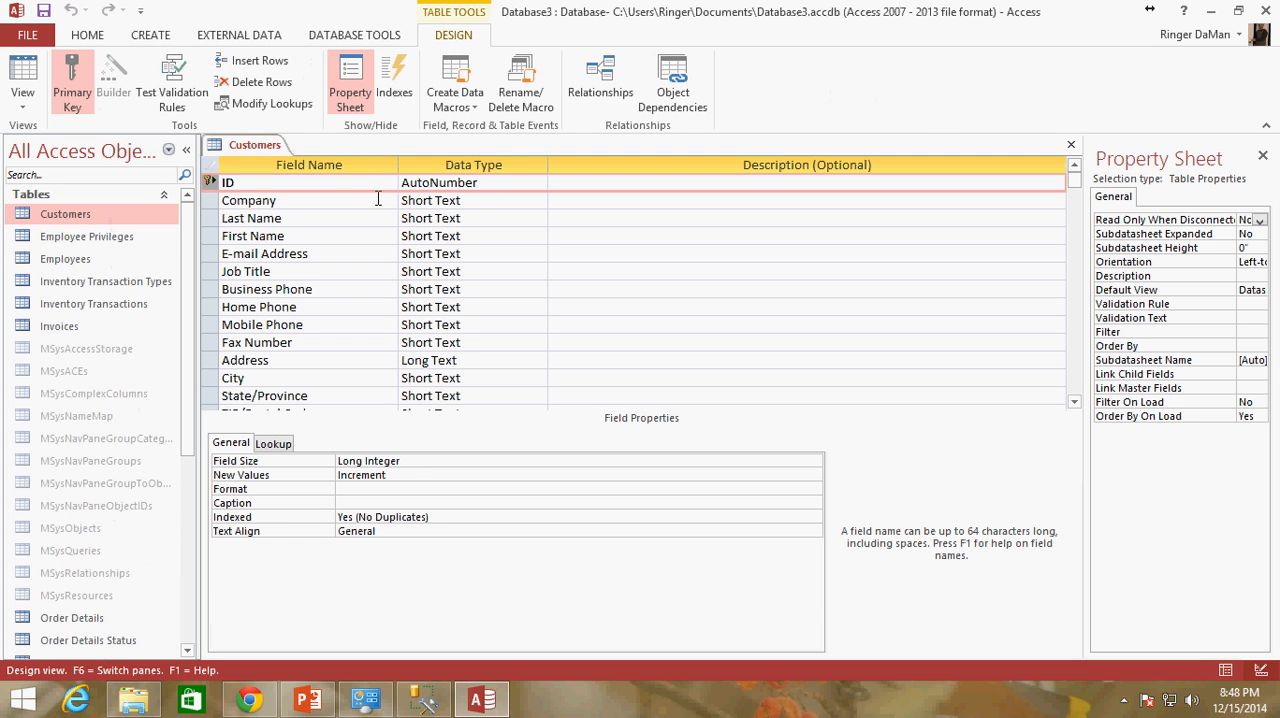
Examine the data types of the Customers fields, from ID and Company through Address, Web Page and Attachments
{"action": "left_click", "coordinate": [503, 190]}
{"action": "left_click", "coordinate": [290, 205]}
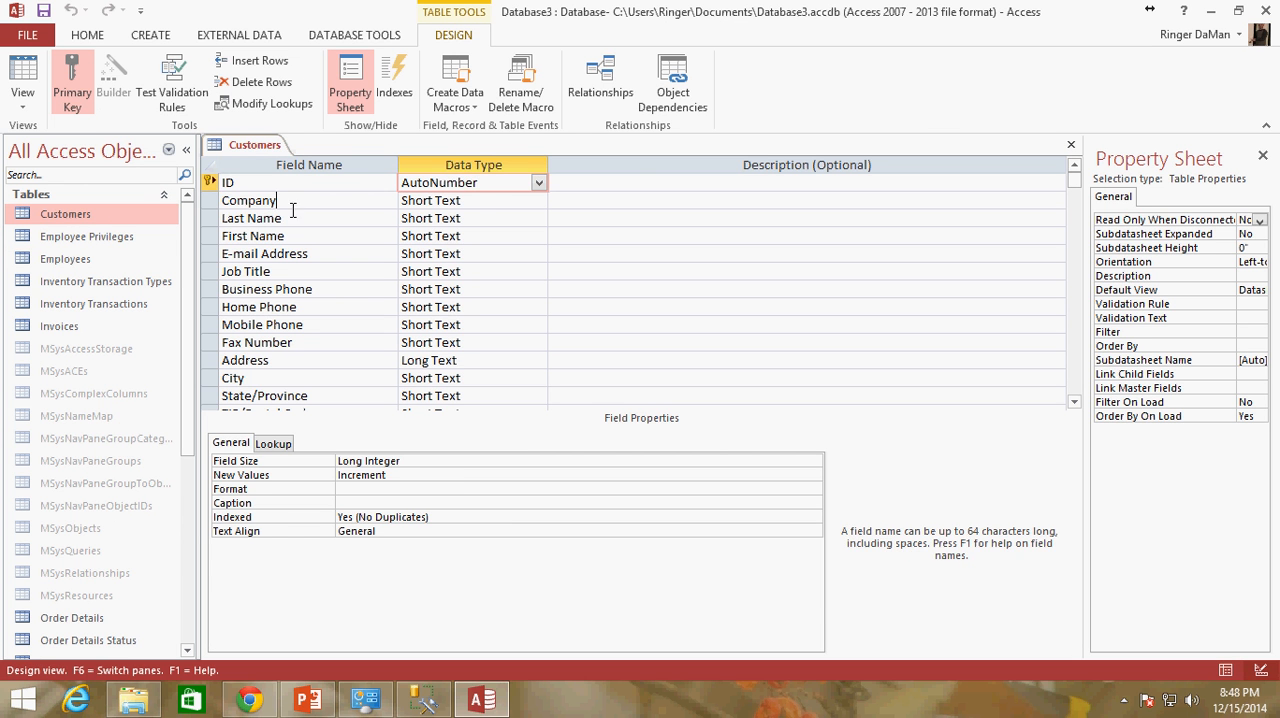
{"action": "left_click", "coordinate": [474, 200]}
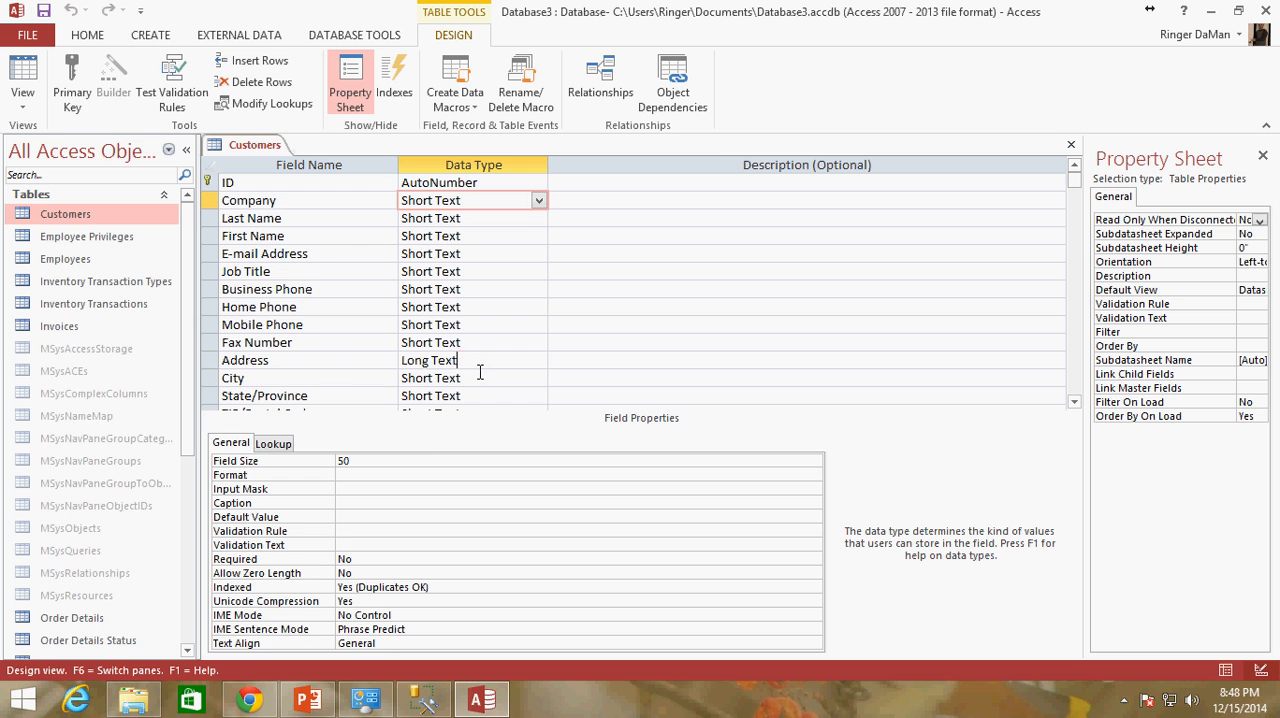
{"action": "left_click", "coordinate": [480, 364]}
{"action": "scroll", "coordinate": [534, 371], "scroll_direction": "down", "scroll_amount": 2}
{"action": "left_click", "coordinate": [494, 345]}
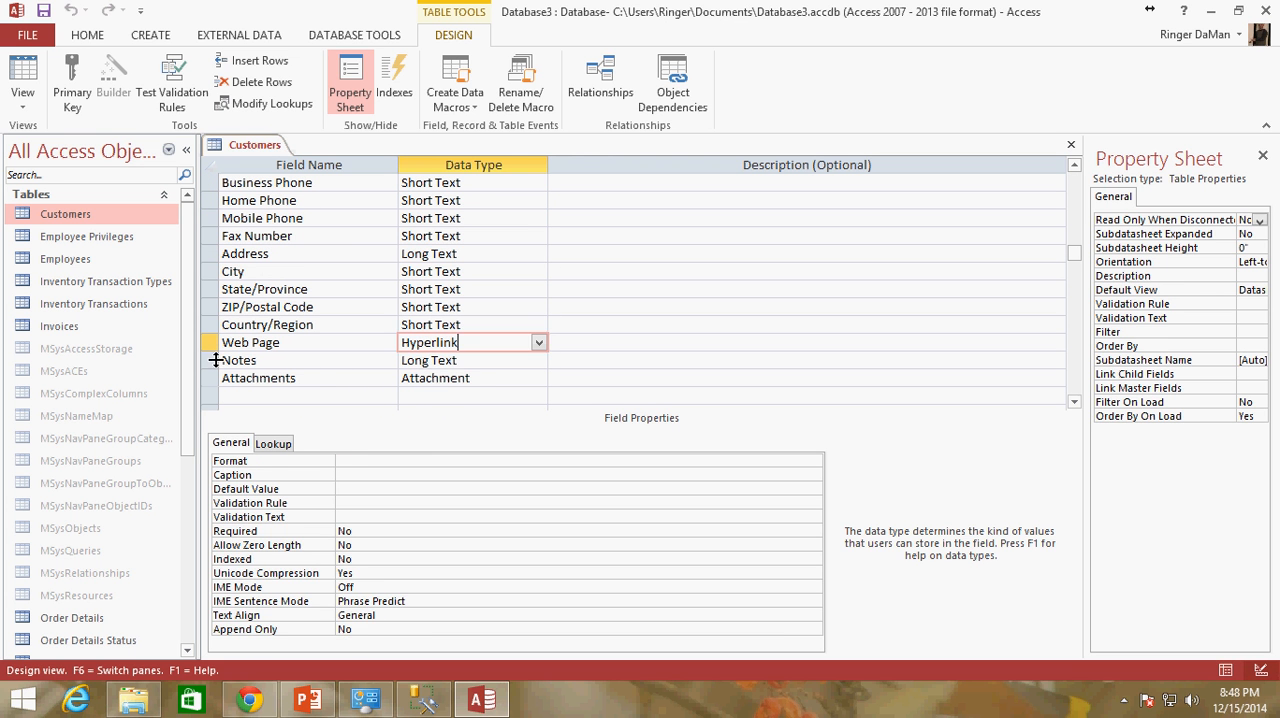
{"action": "left_click", "coordinate": [499, 384]}
{"action": "left_click", "coordinate": [500, 346]}
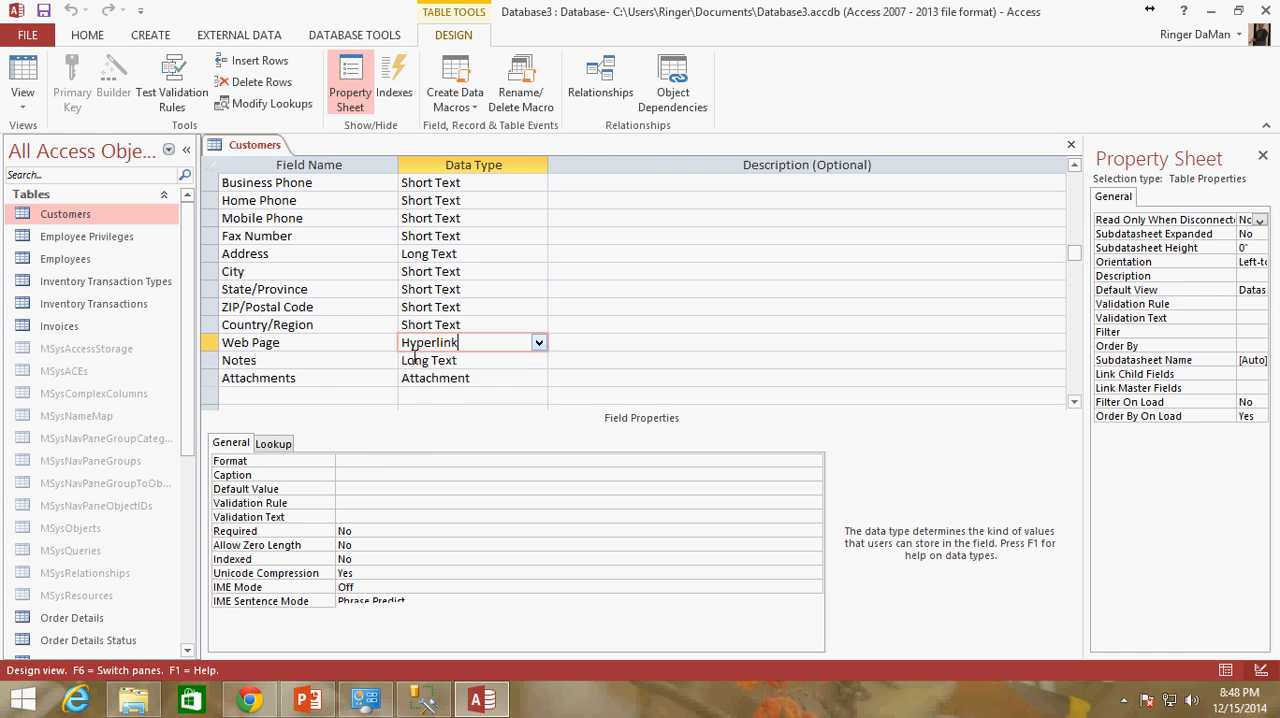
{"action": "scroll", "coordinate": [450, 300], "scroll_direction": "up", "scroll_amount": 2}
{"action": "scroll", "coordinate": [475, 314], "scroll_direction": "down", "scroll_amount": 3}
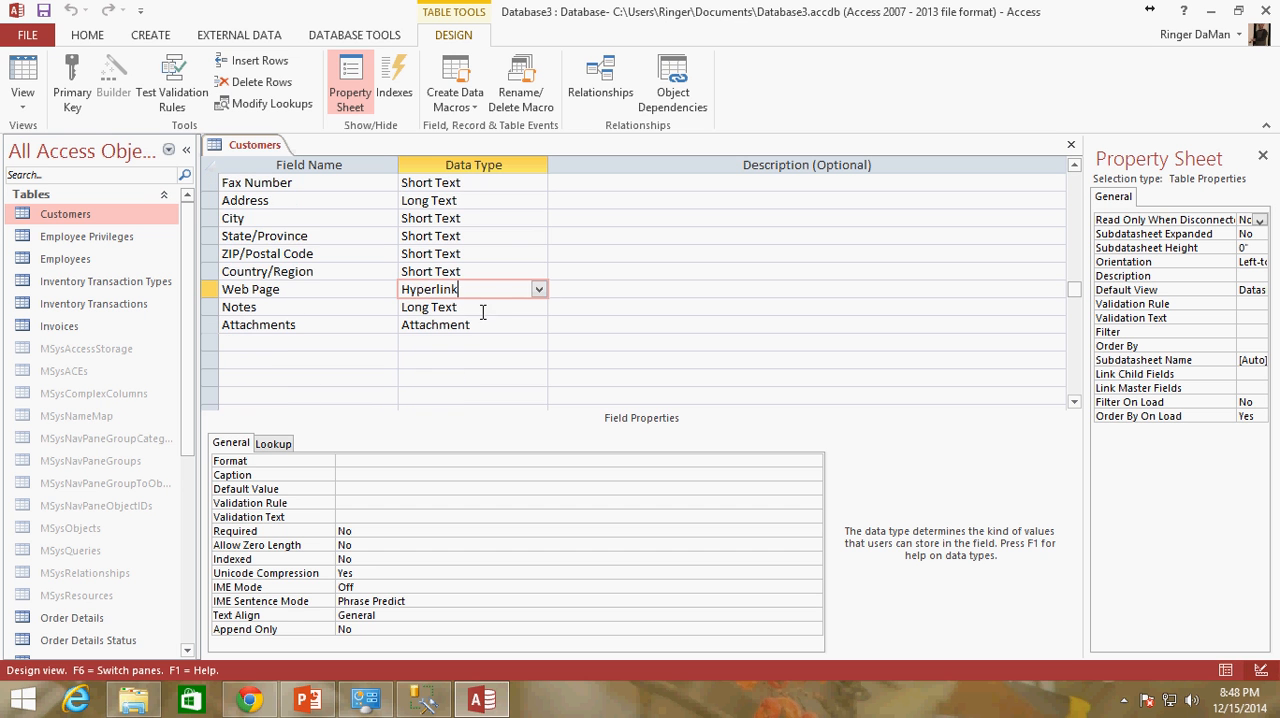
{"action": "left_click_drag", "start_coordinate": [474, 289], "coordinate": [380, 303]}
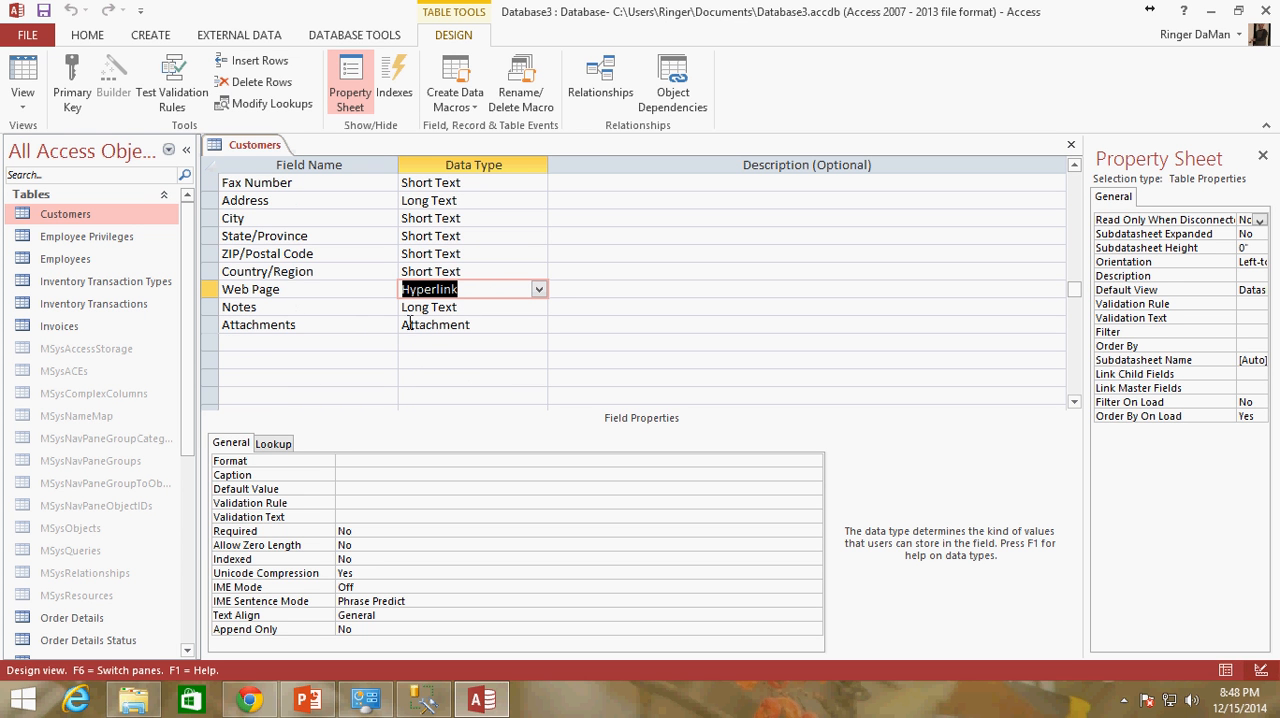
{"action": "left_click_drag", "start_coordinate": [491, 292], "coordinate": [374, 293]}
Switch to Chrome and review the numeric, string and date types on the SQL Server 2014 Supported Data Types page
{"action": "left_click", "coordinate": [270, 704]}
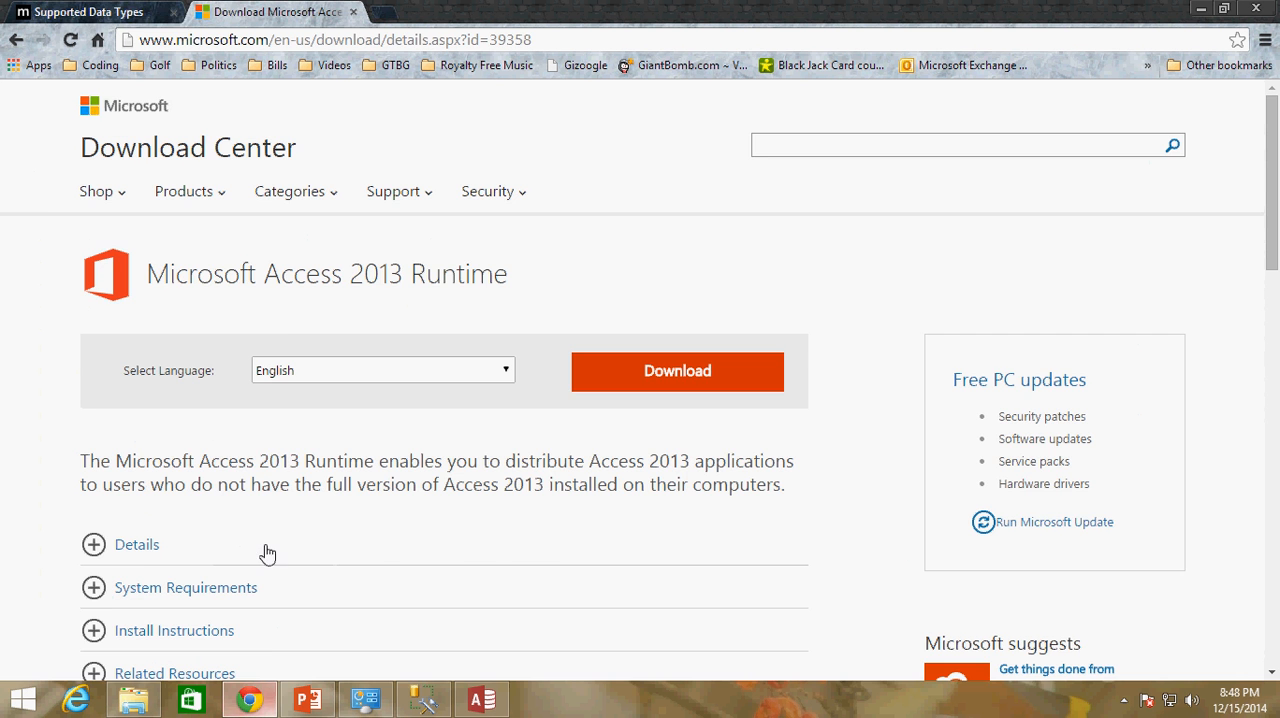
{"action": "left_click", "coordinate": [90, 12]}
{"action": "scroll", "coordinate": [814, 366], "scroll_direction": "up", "scroll_amount": 5}
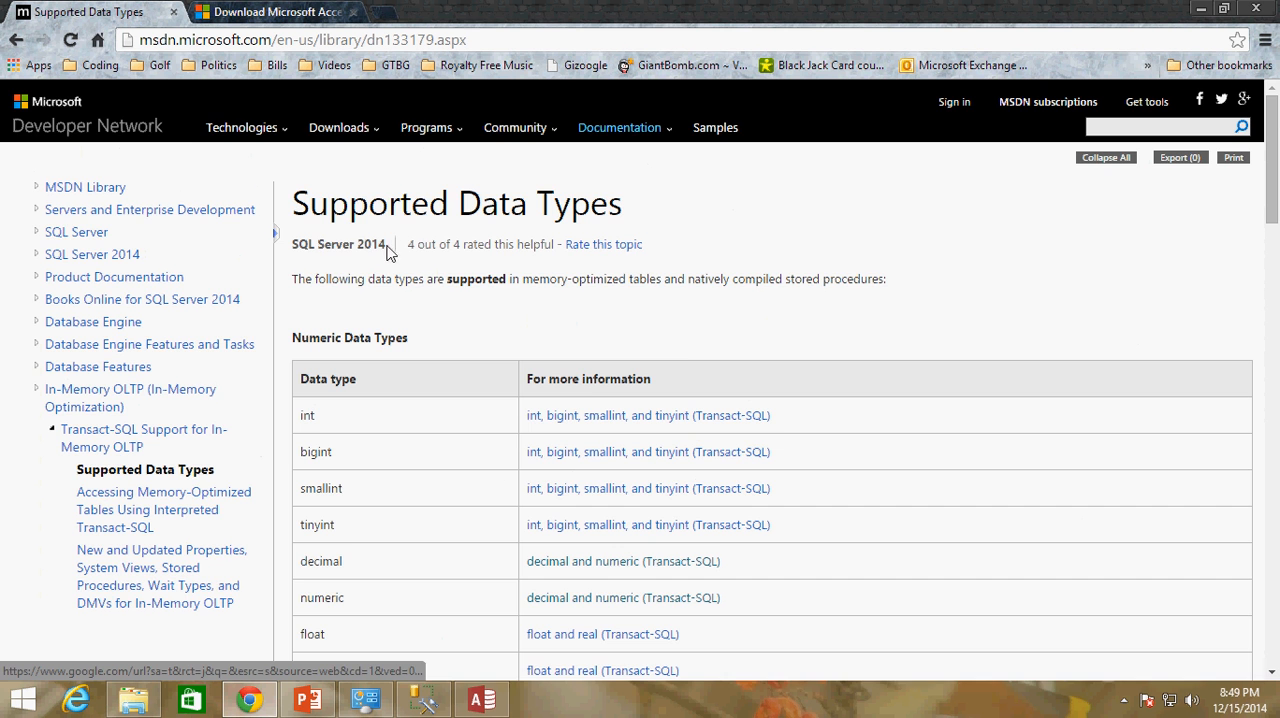
{"action": "scroll", "coordinate": [700, 355], "scroll_direction": "down", "scroll_amount": 2}
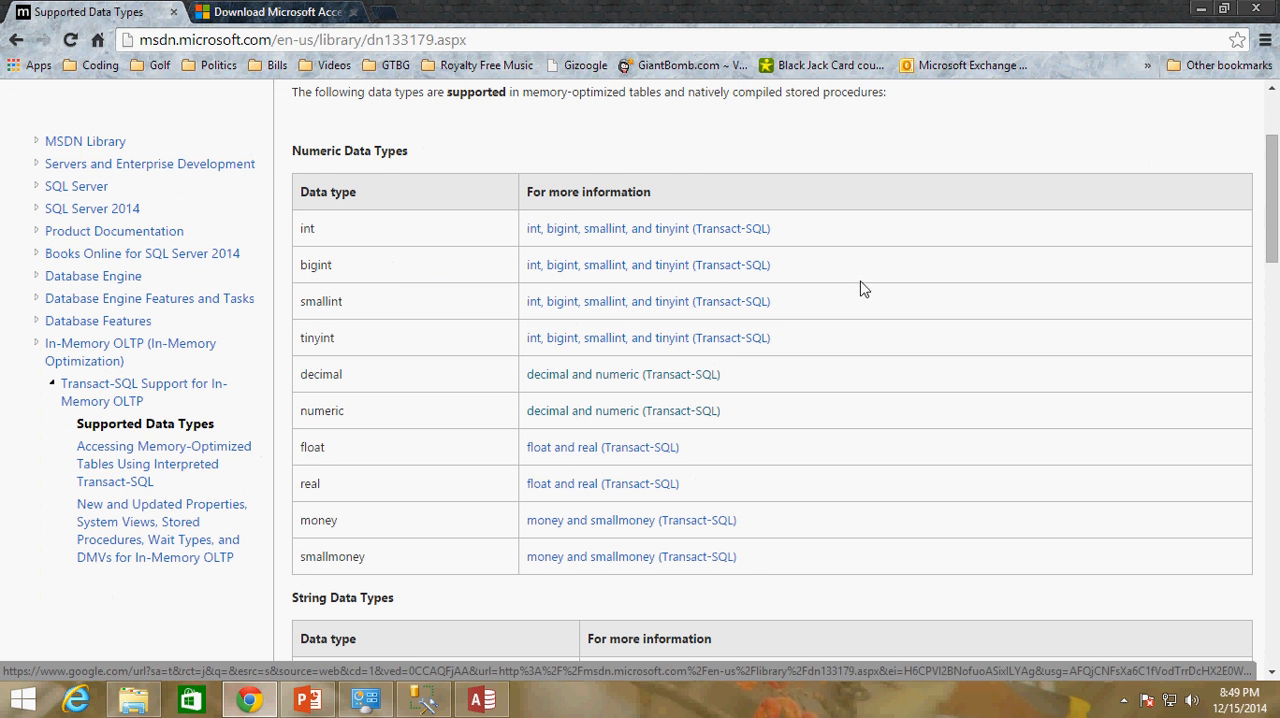
{"action": "scroll", "coordinate": [850, 405], "scroll_direction": "down", "scroll_amount": 3}
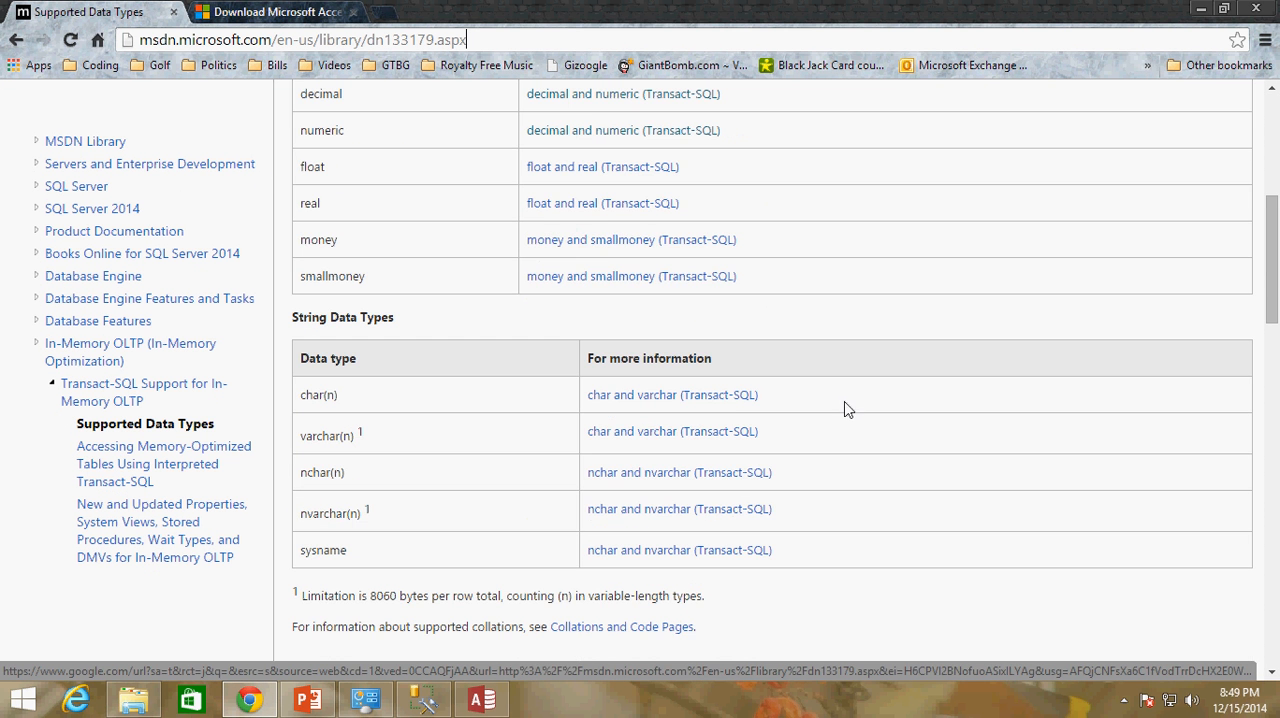
{"action": "scroll", "coordinate": [770, 320], "scroll_direction": "up", "scroll_amount": 3}
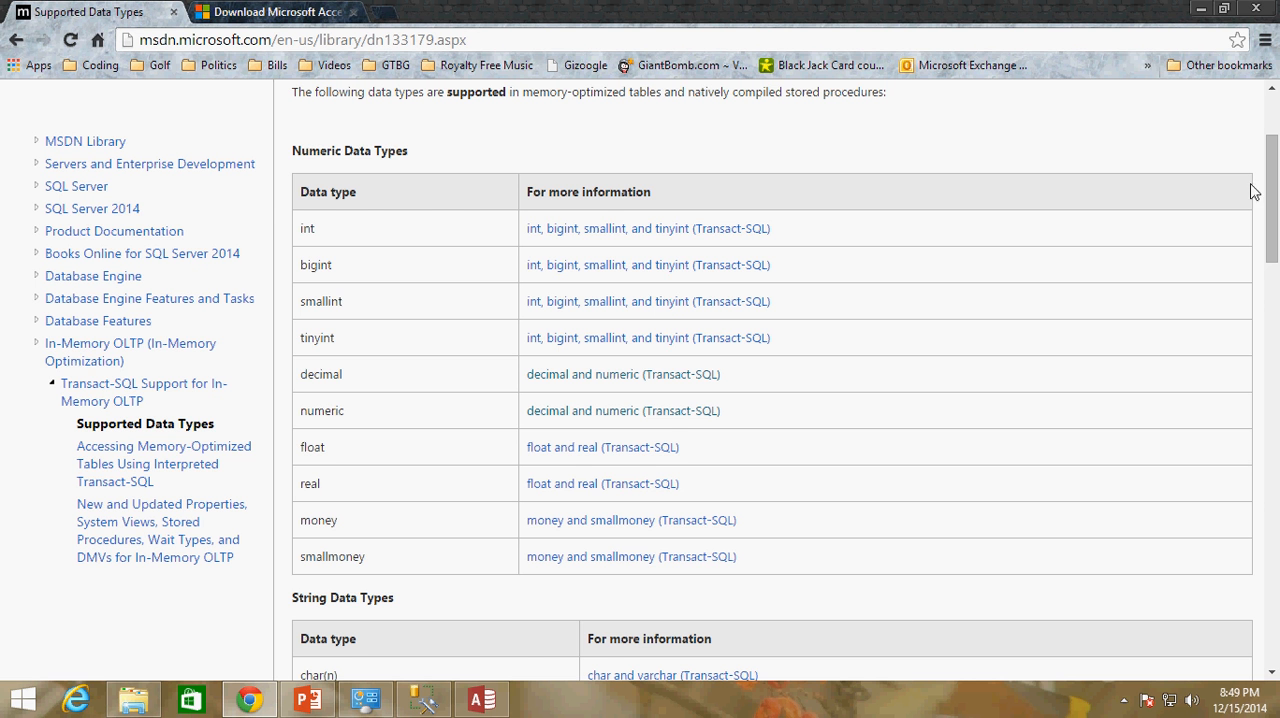
{"action": "left_click_drag", "start_coordinate": [1273, 203], "coordinate": [1275, 312]}
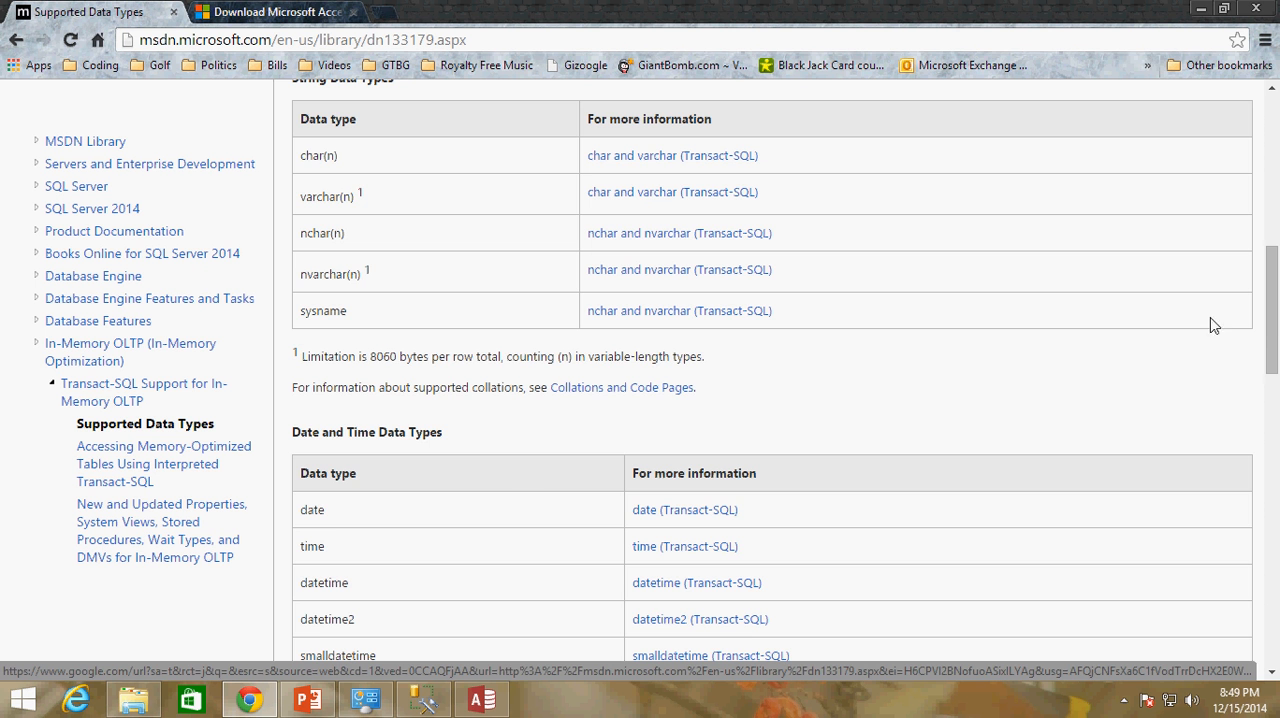
{"action": "left_click_drag", "start_coordinate": [1272, 335], "coordinate": [1273, 279]}
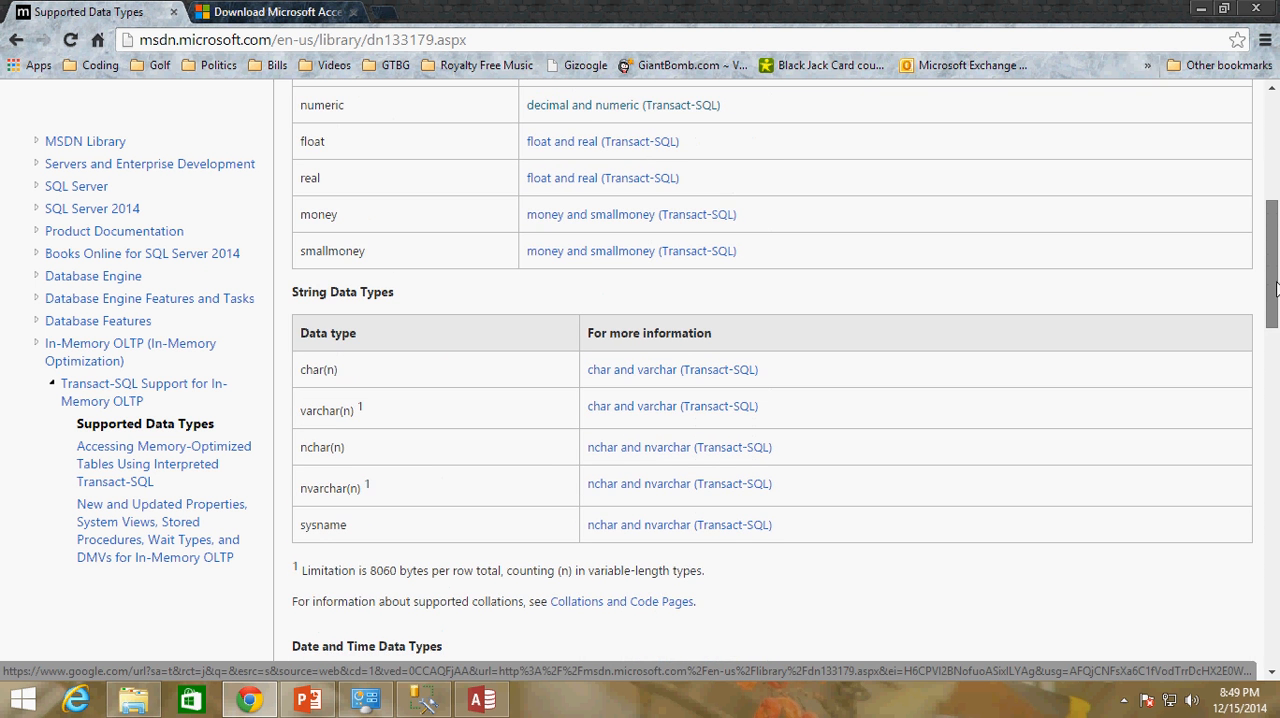
Compare the Web Page field's Hyperlink data type in Access with the SQL Server 2014 supported types in Chrome
{"action": "left_click", "coordinate": [482, 699]}
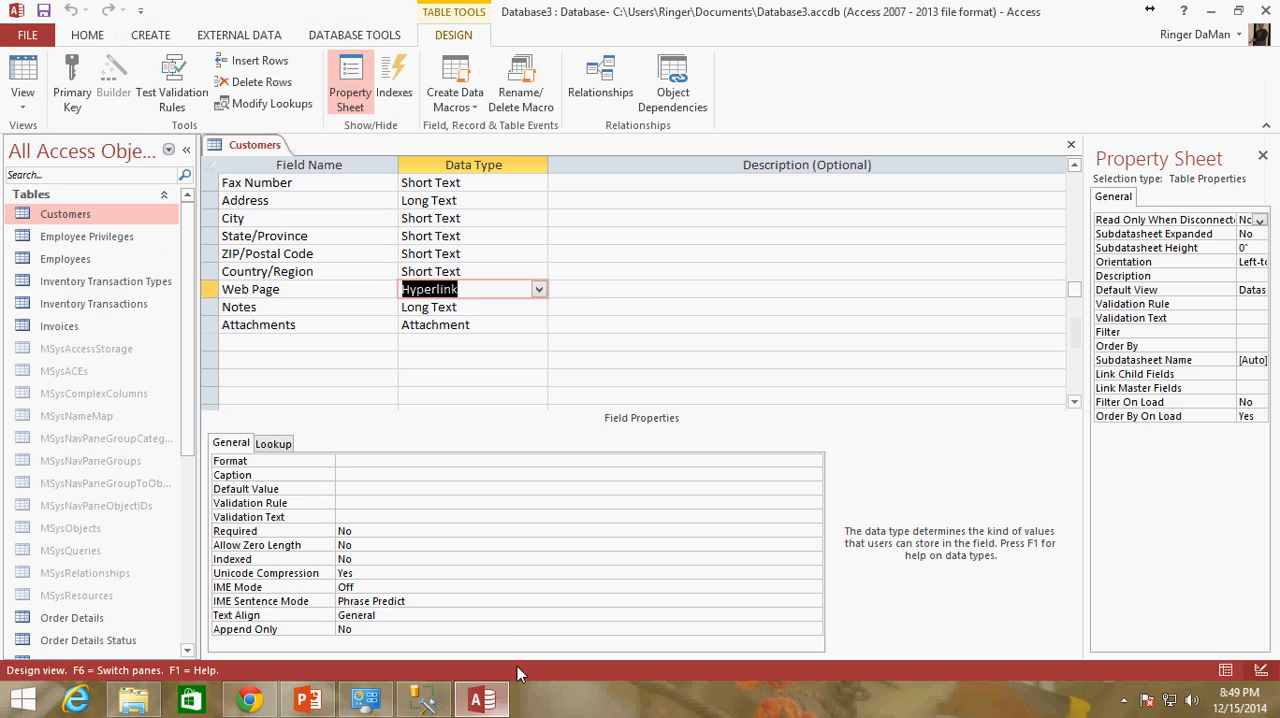
{"action": "left_click", "coordinate": [474, 312]}
{"action": "left_click", "coordinate": [489, 289]}
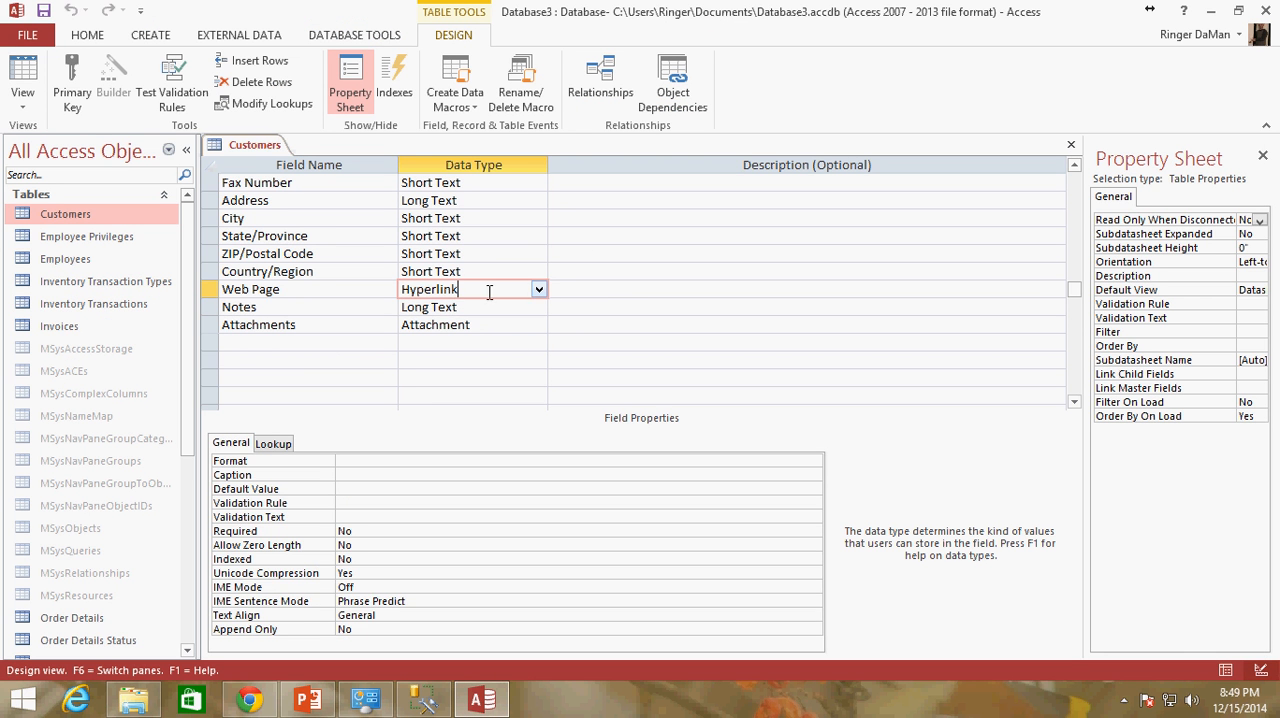
{"action": "left_click_drag", "start_coordinate": [462, 290], "coordinate": [358, 294]}
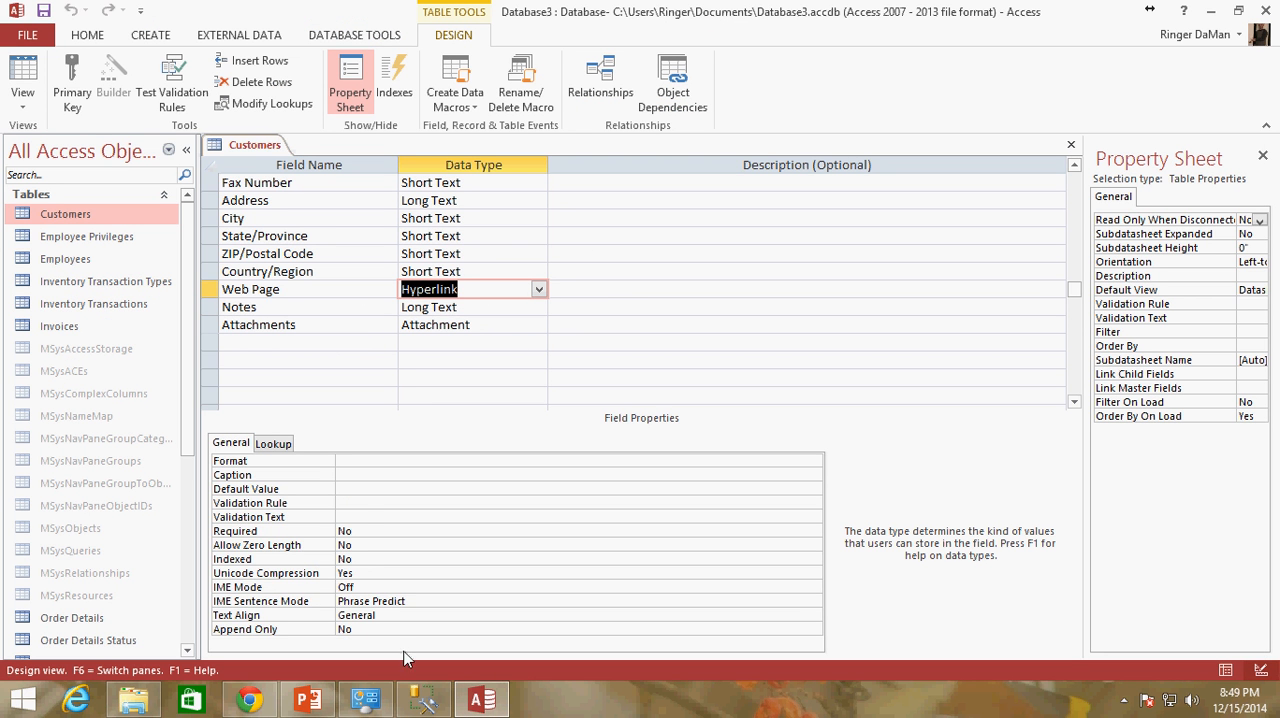
{"action": "left_click", "coordinate": [249, 699]}
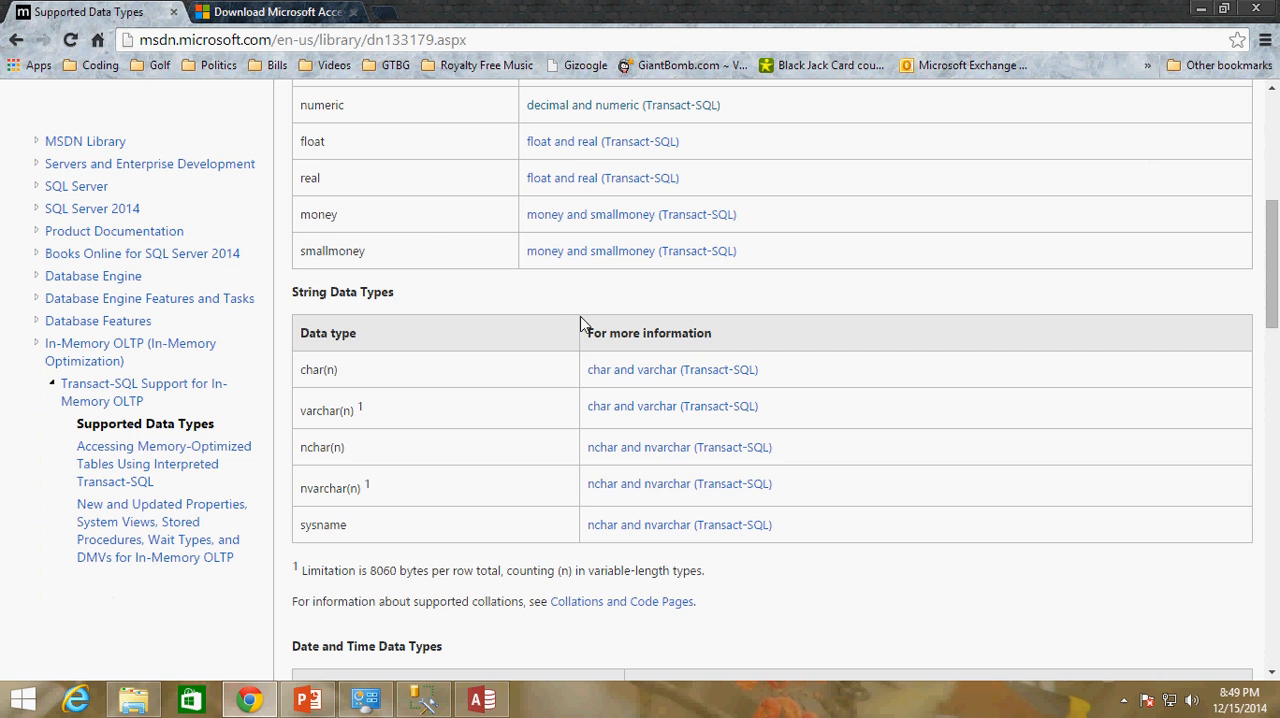
{"action": "left_click_drag", "start_coordinate": [1276, 305], "coordinate": [1274, 180]}
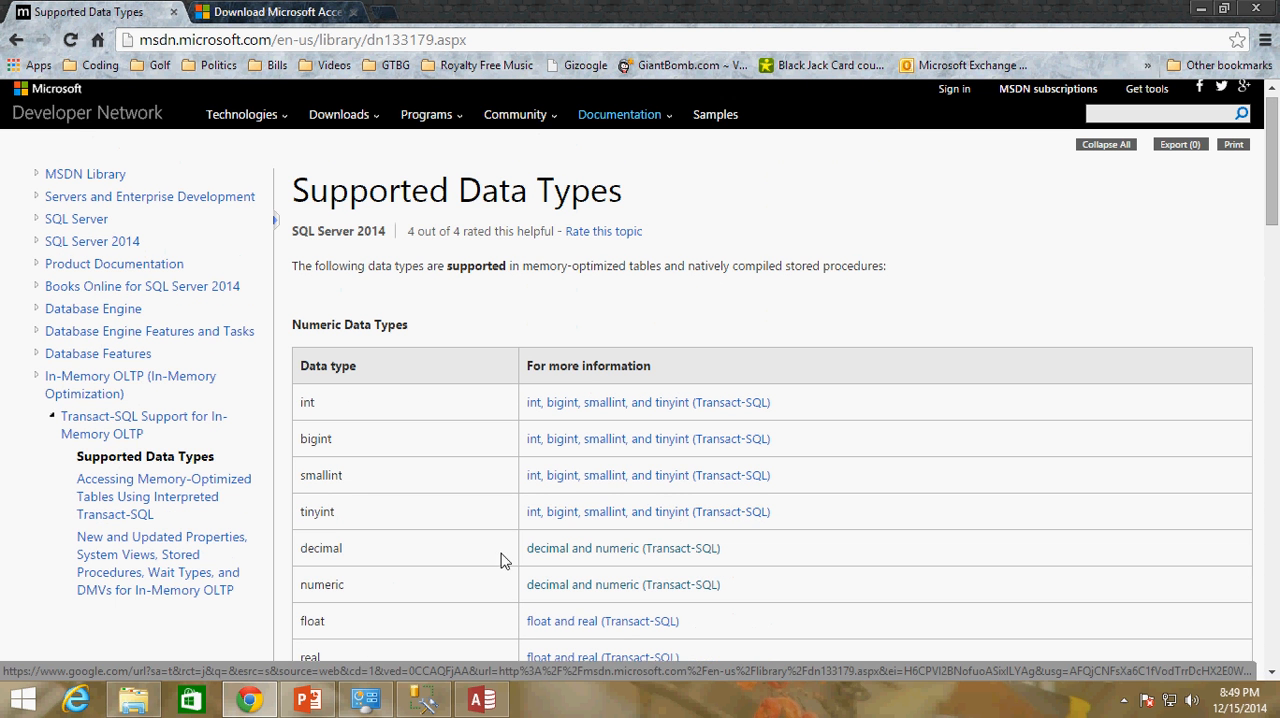
{"action": "left_click", "coordinate": [481, 702]}
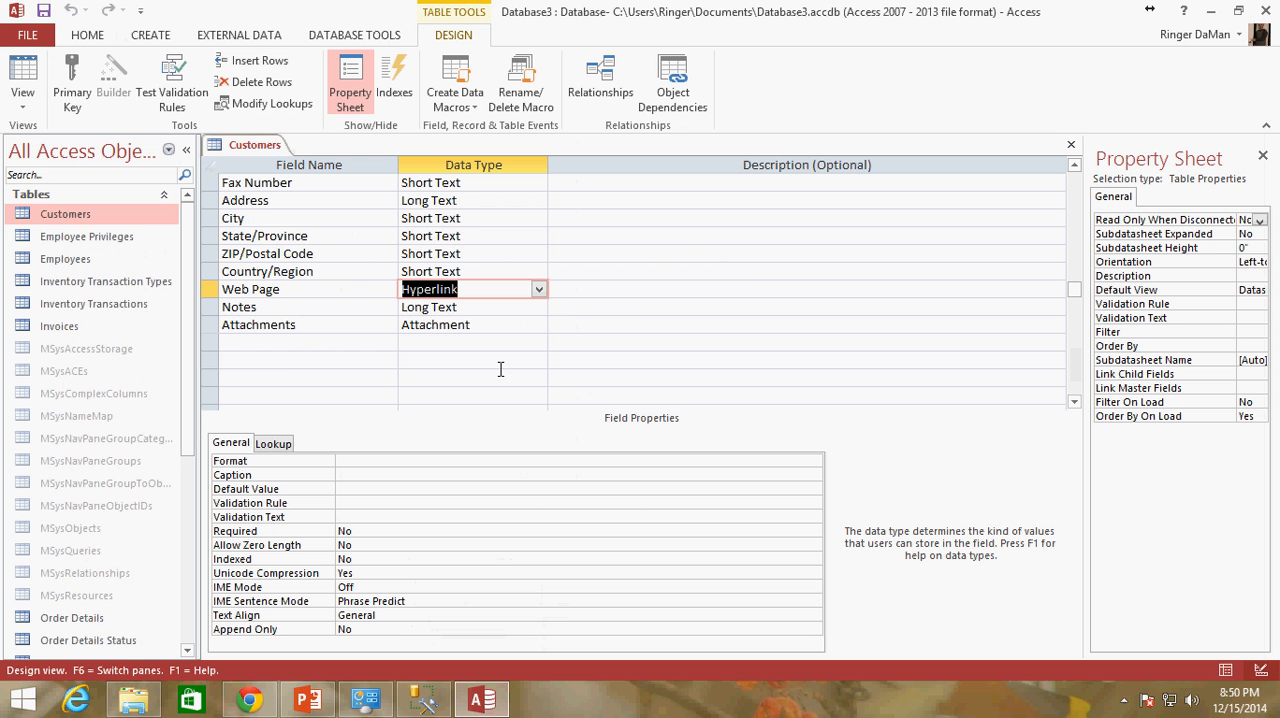
Close the Customers table design and exit the Access database
{"action": "left_click", "coordinate": [288, 365]}
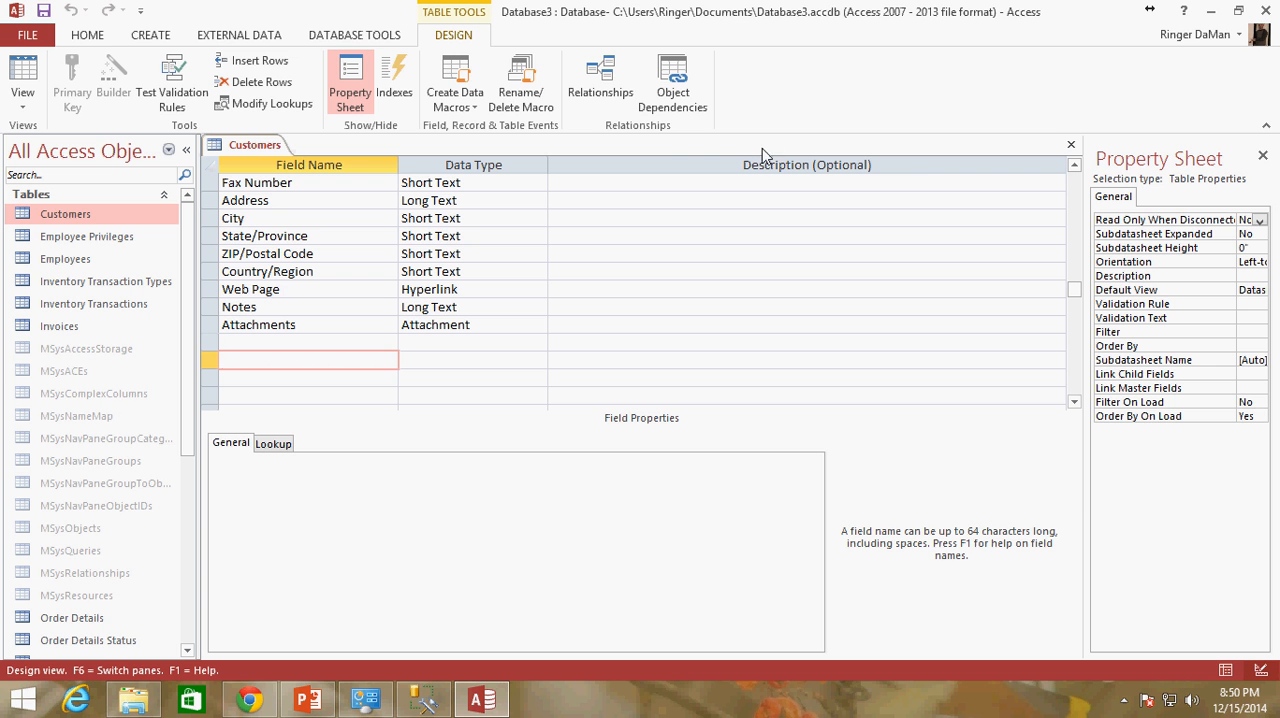
{"action": "left_click", "coordinate": [1071, 145]}
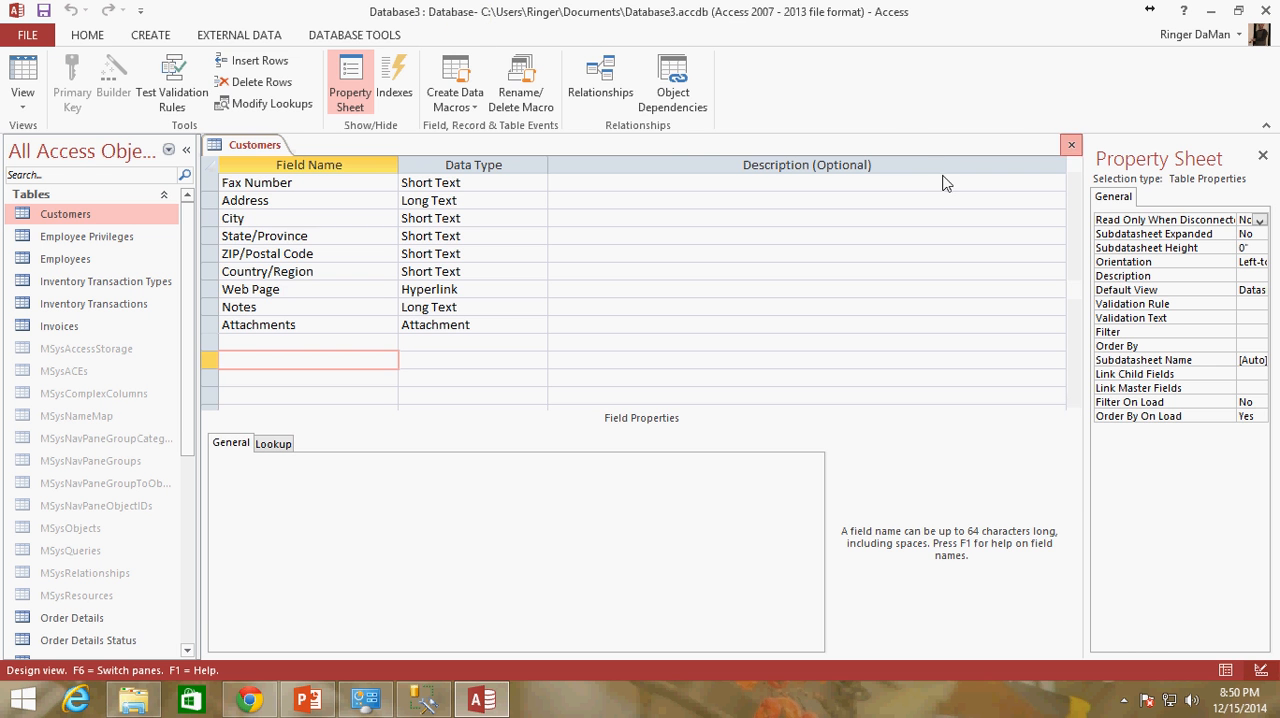
{"action": "left_click", "coordinate": [1265, 11]}
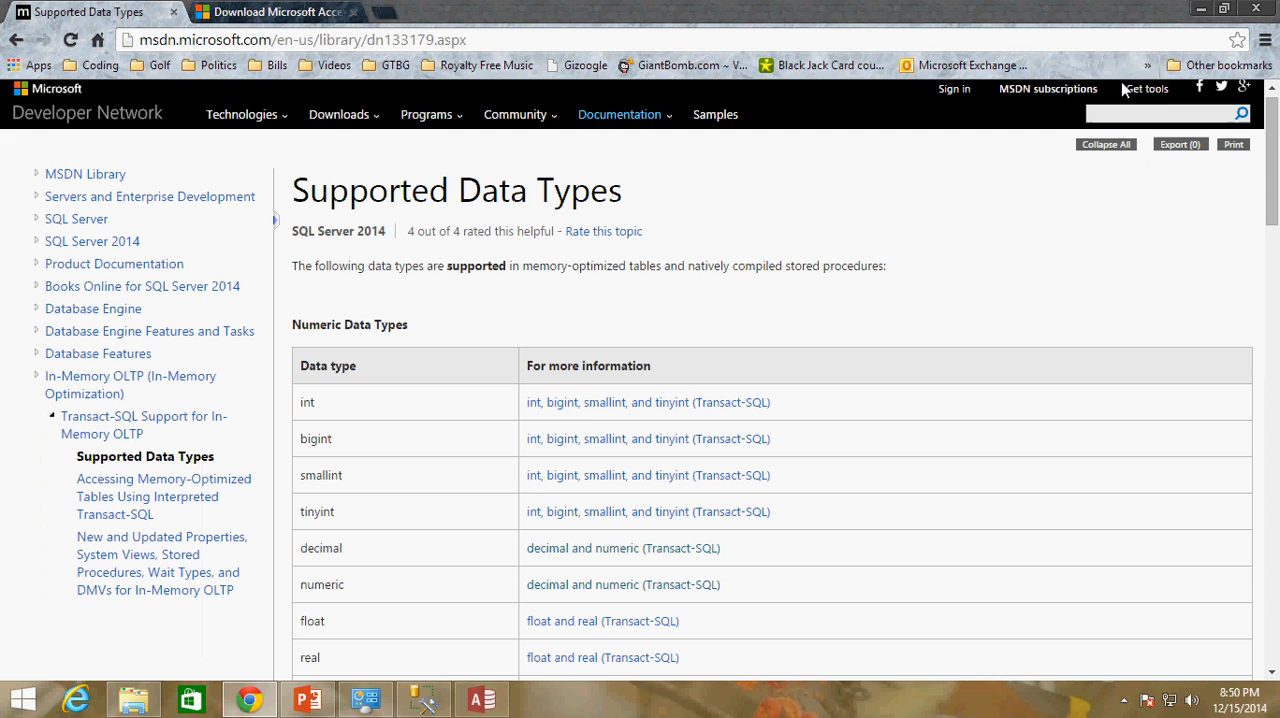
Launch SQL Server 2014 Import and Export Data (64-bit) from the installed apps and move its wizard window toward the screen's centre
{"action": "left_click", "coordinate": [17, 706]}
{"action": "left_click", "coordinate": [128, 668]}
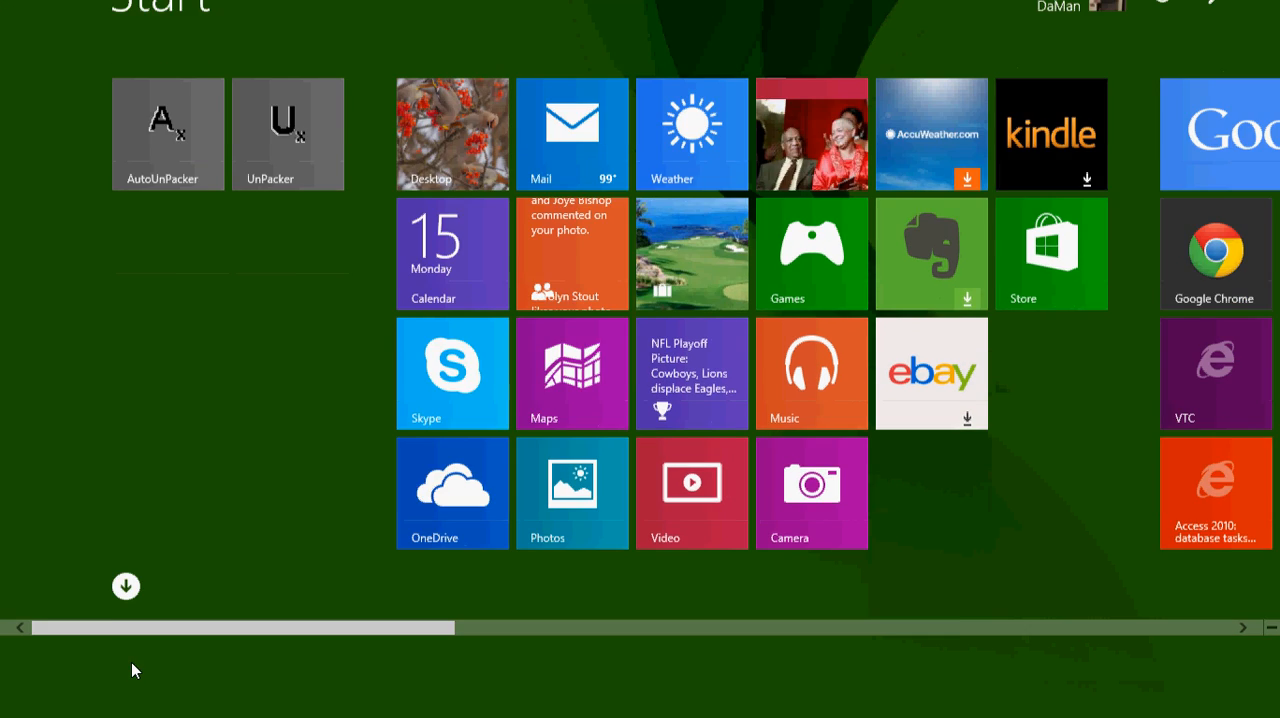
{"action": "scroll", "coordinate": [170, 710], "scroll_direction": "down", "scroll_amount": 15}
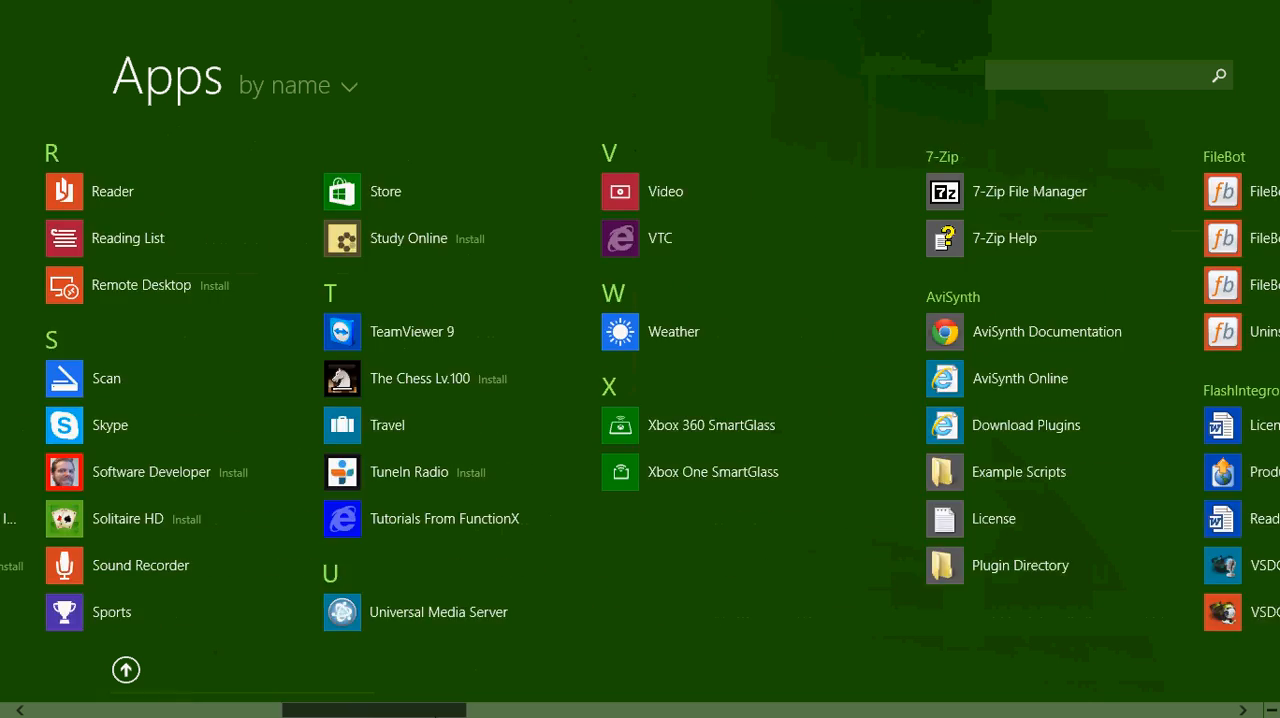
{"action": "scroll", "coordinate": [620, 418], "scroll_direction": "down", "scroll_amount": 10}
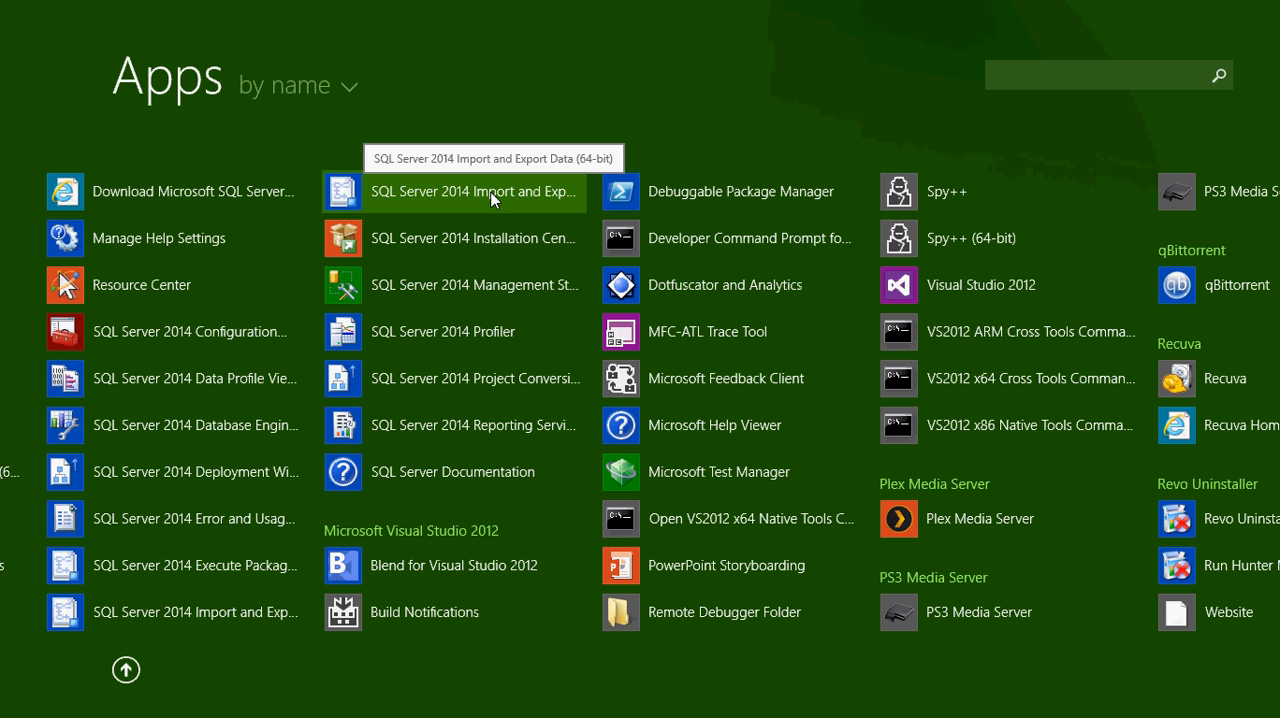
{"action": "left_click", "coordinate": [490, 199]}
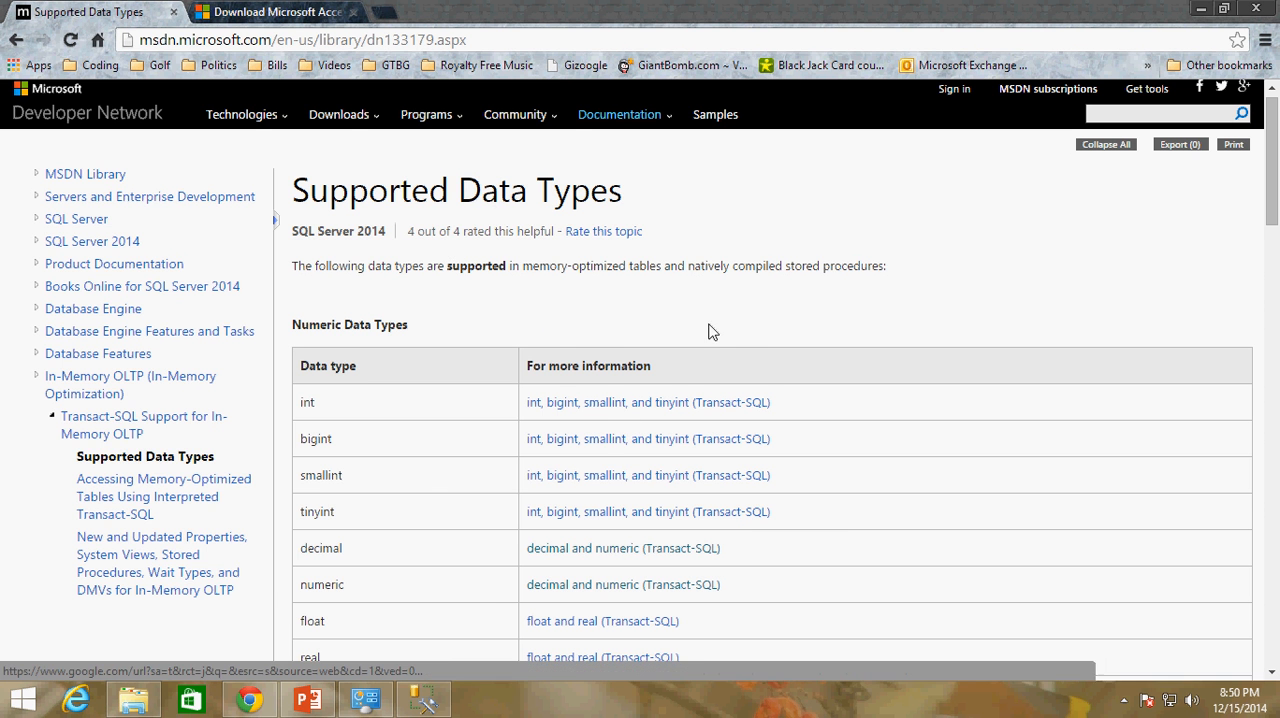
{"action": "left_click_drag", "start_coordinate": [318, 69], "coordinate": [627, 62]}
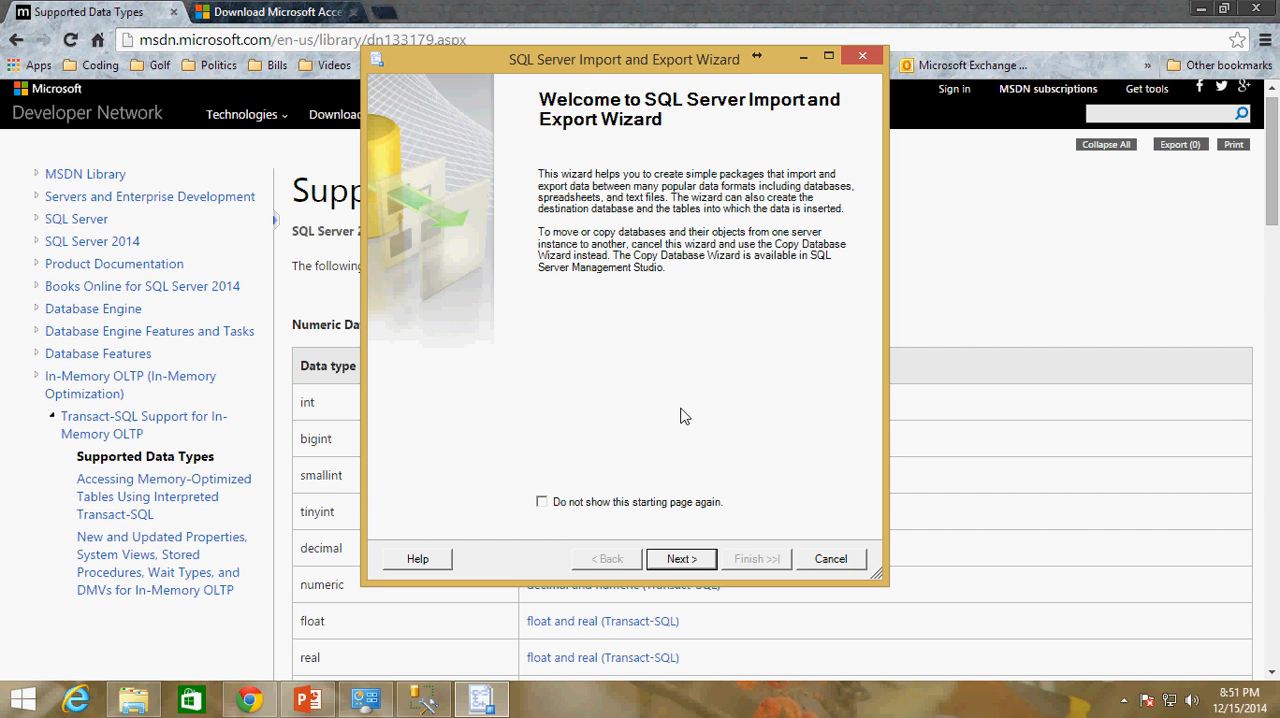
Open Database3.accdb from the Documents folder in Access and dismiss the Northwind login dialog
{"action": "left_click", "coordinate": [133, 699]}
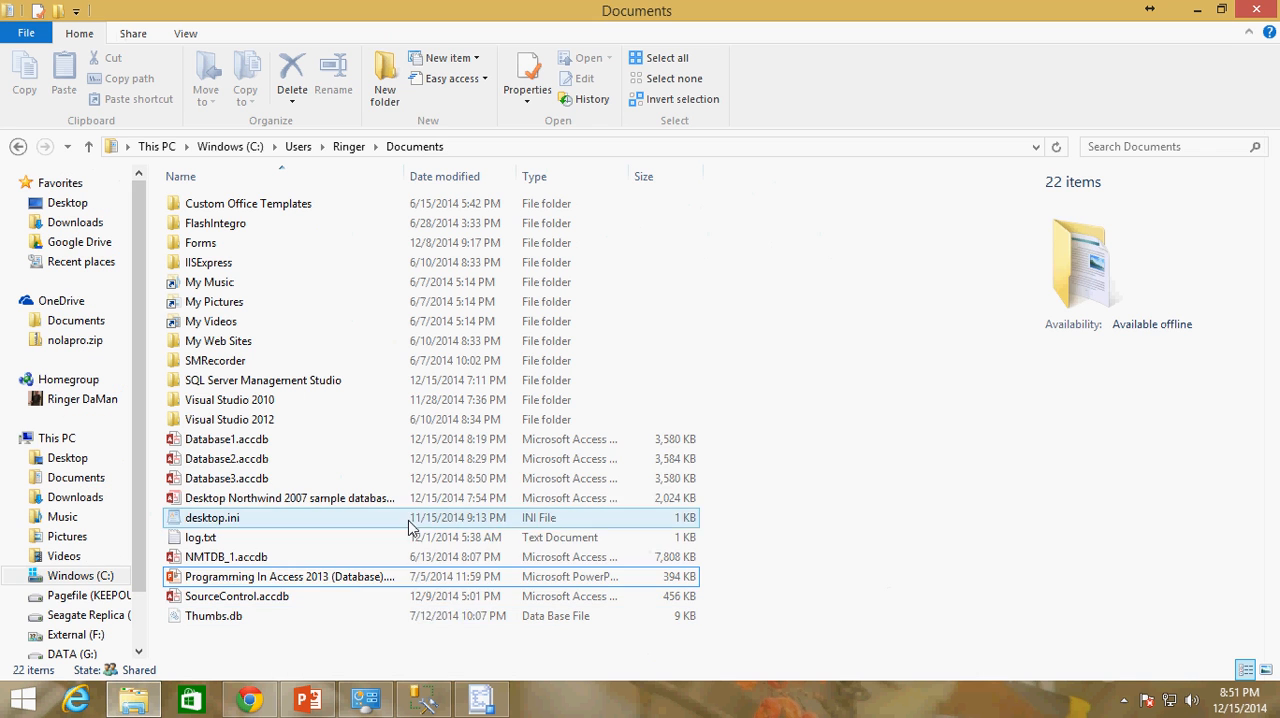
{"action": "left_click", "coordinate": [265, 481]}
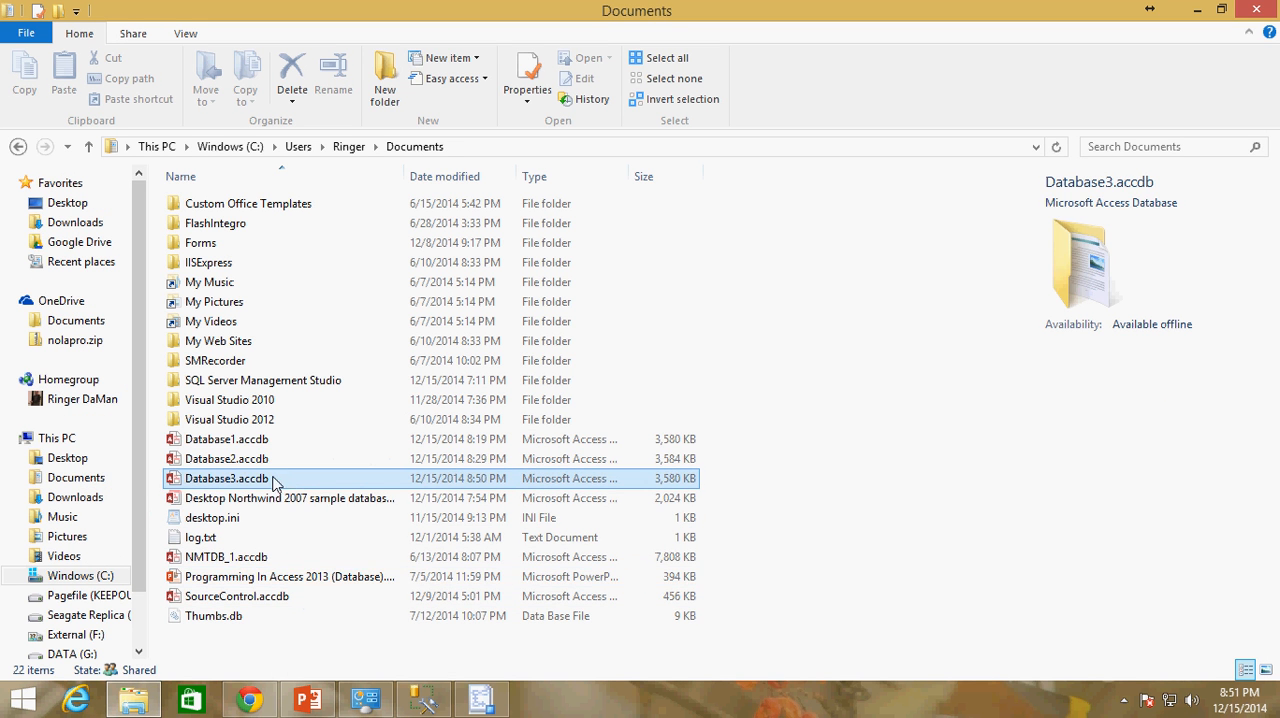
{"action": "double_click", "coordinate": [370, 480]}
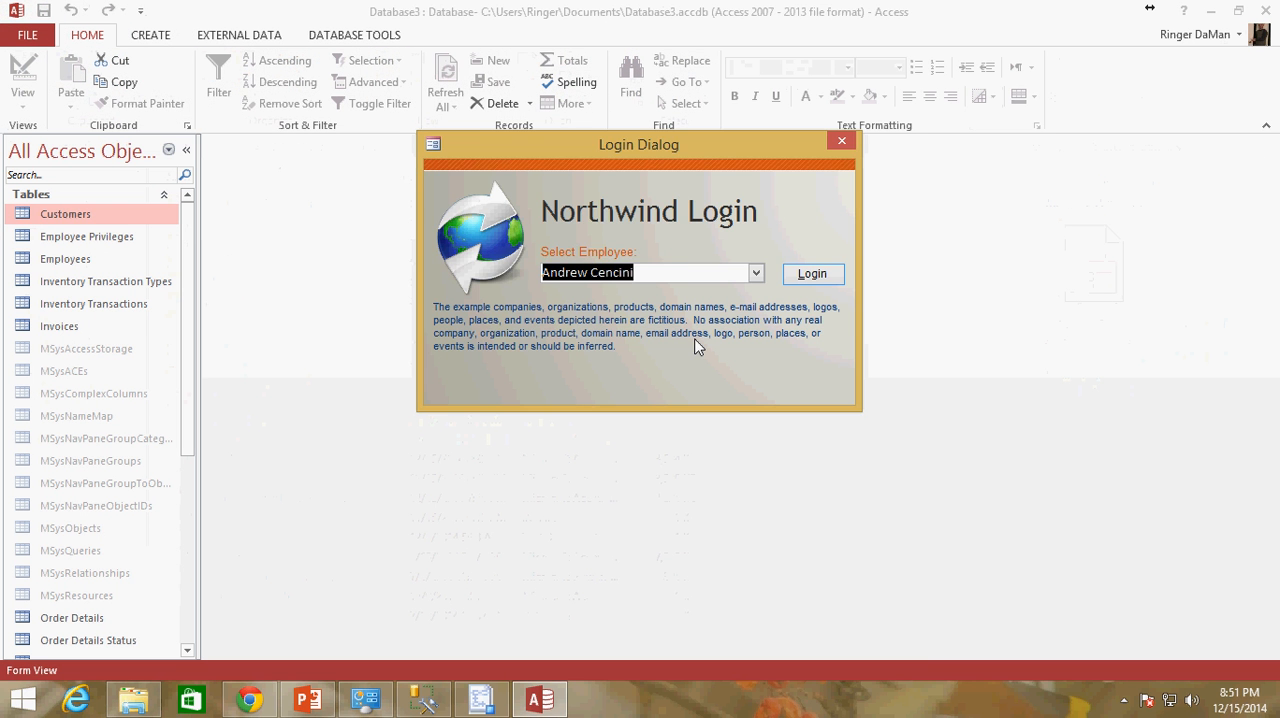
{"action": "left_click", "coordinate": [843, 141]}
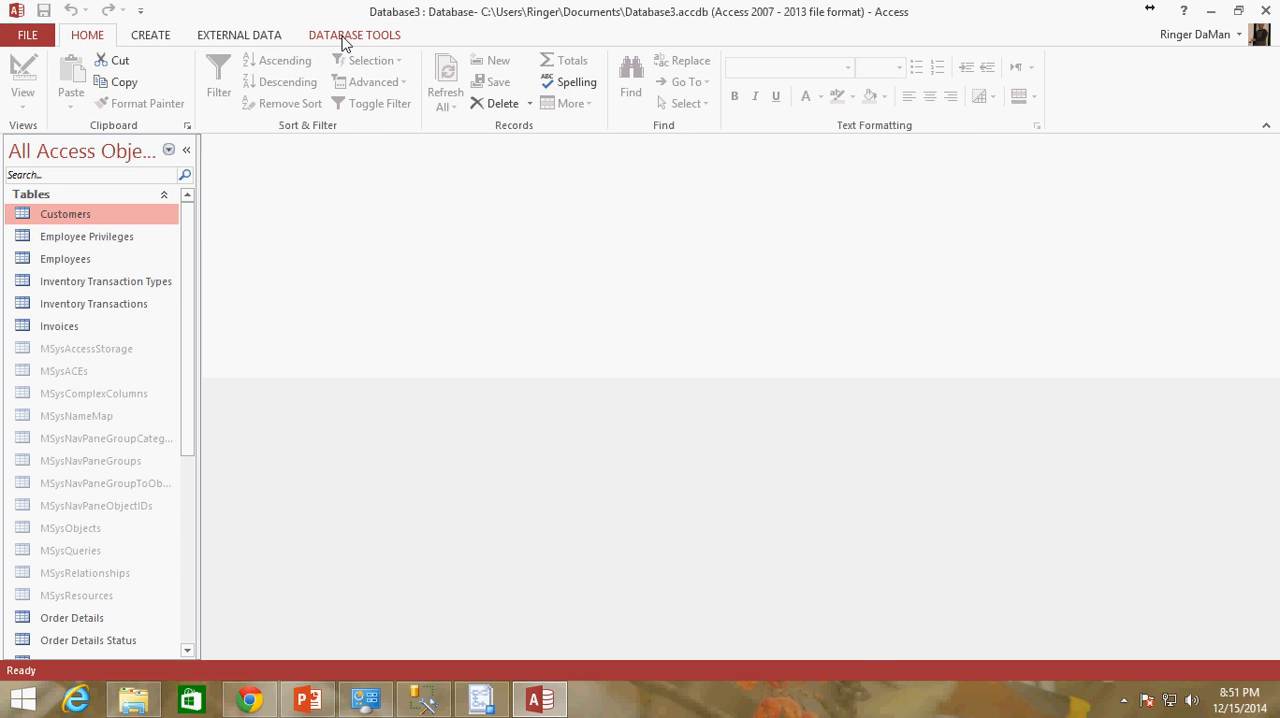
Review the additional export formats for the Customers table, including ODBC Database
{"action": "left_click", "coordinate": [251, 38]}
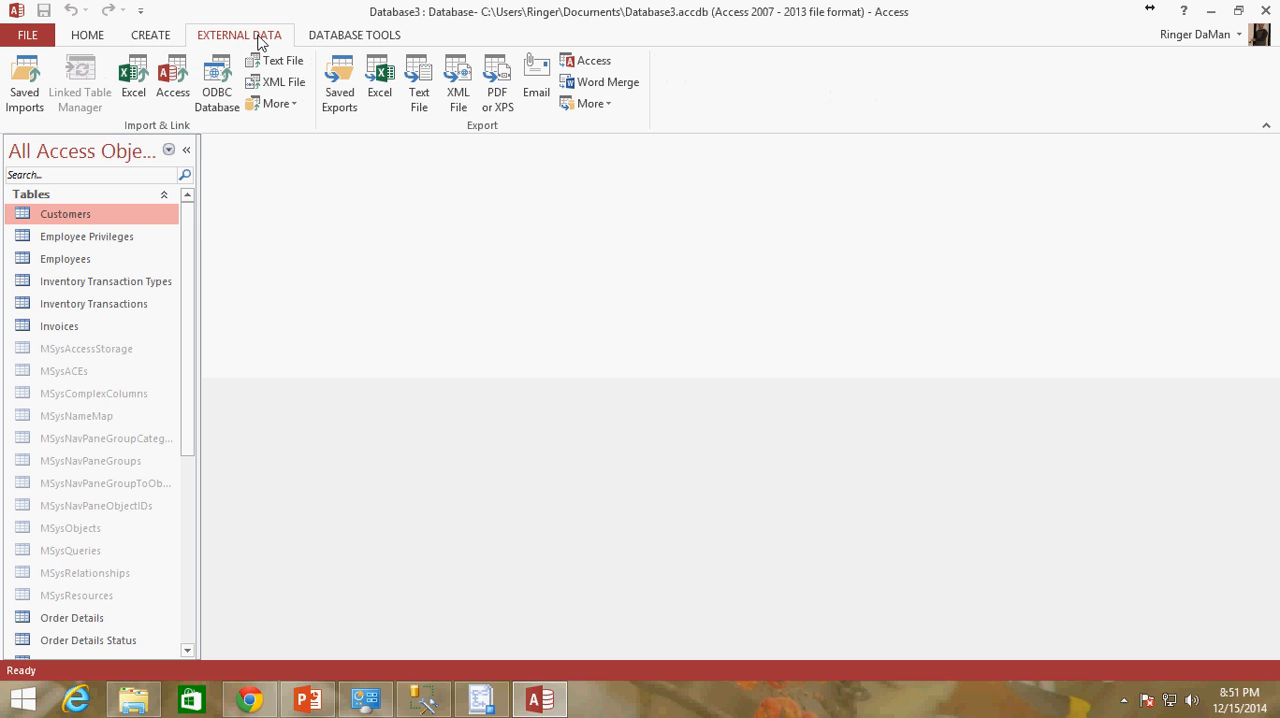
{"action": "left_click", "coordinate": [604, 105]}
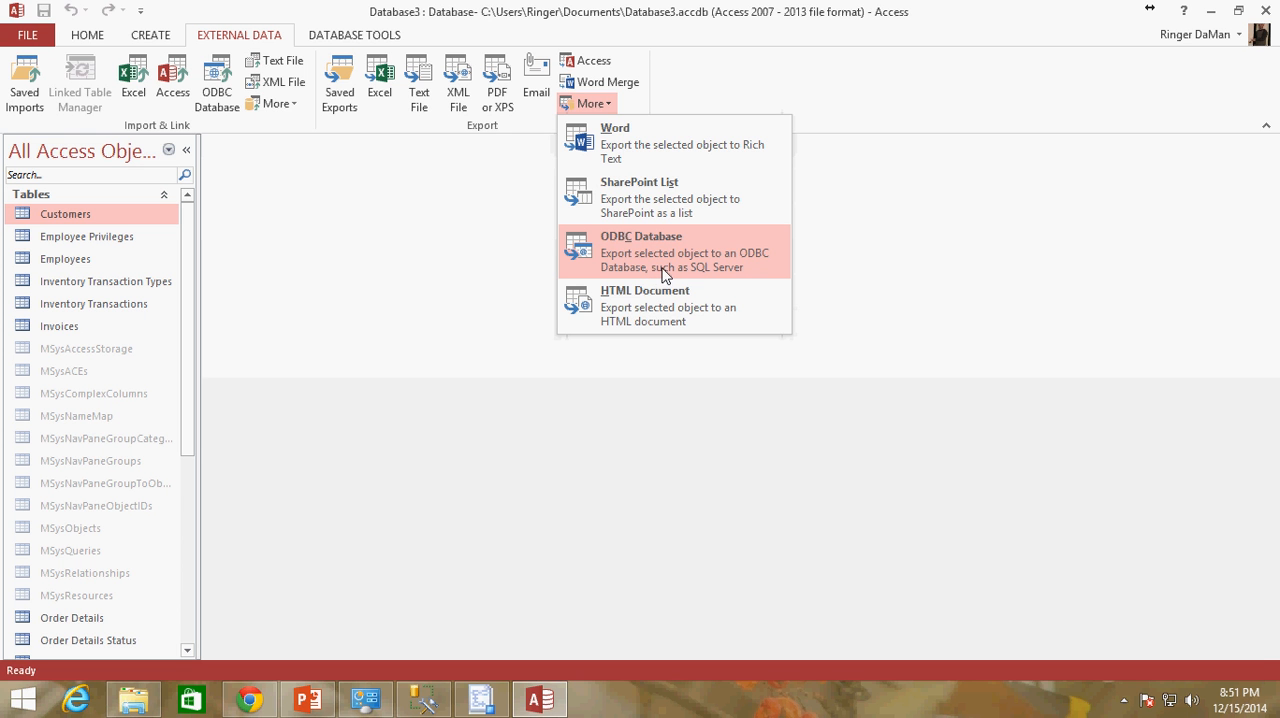
{"action": "left_click", "coordinate": [330, 246]}
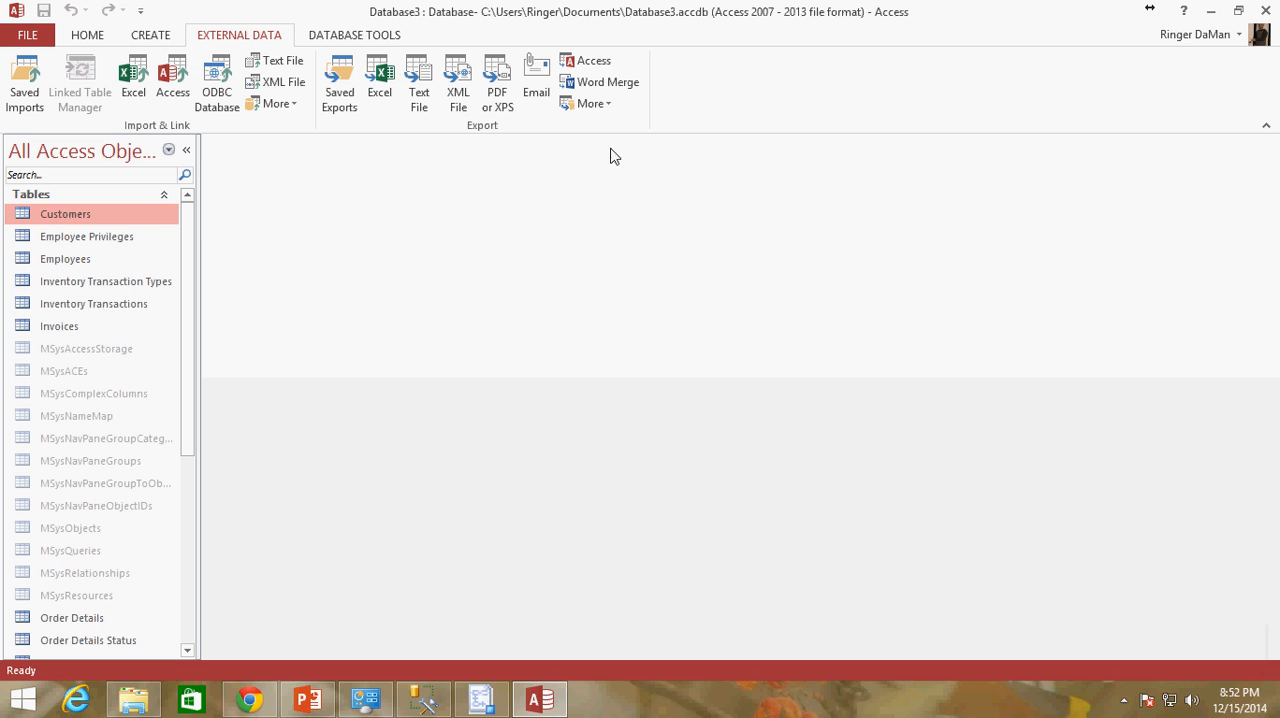
Check export availability with the tables Customers through Invoices selected together, and with single tables selected one by one
{"action": "left_click", "coordinate": [61, 325], "text": "shift"}
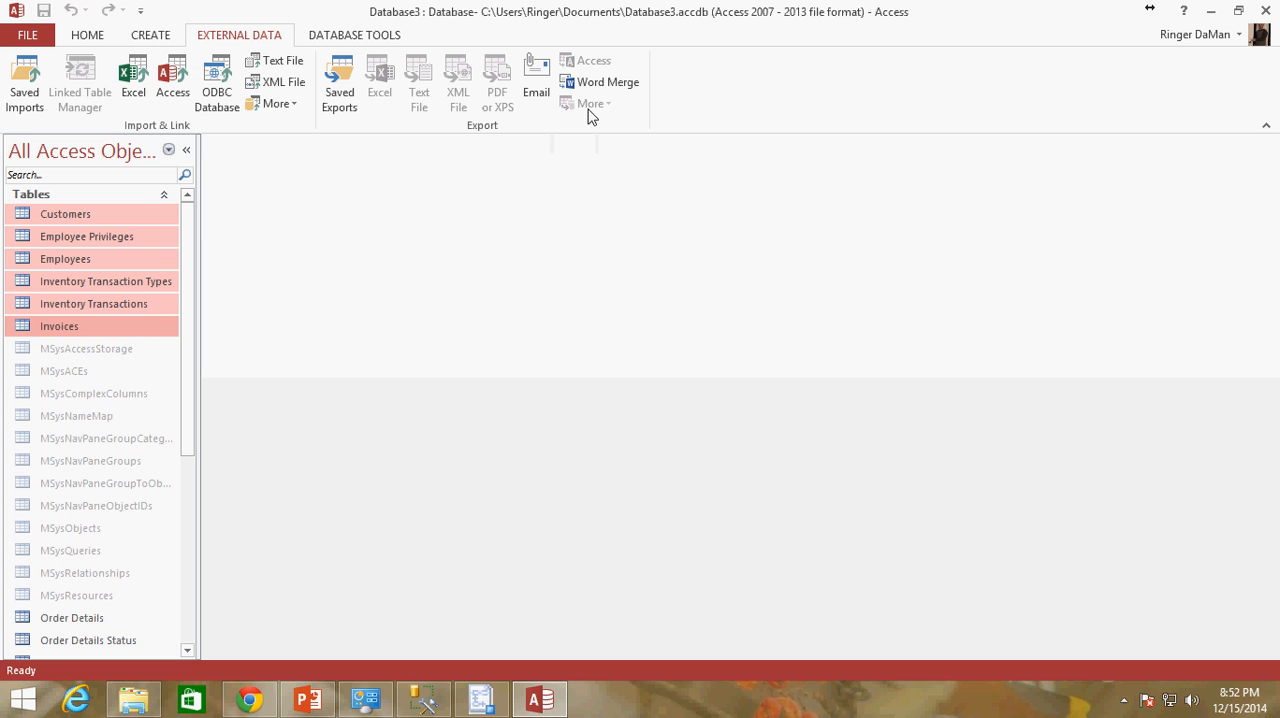
{"action": "left_click", "coordinate": [91, 210]}
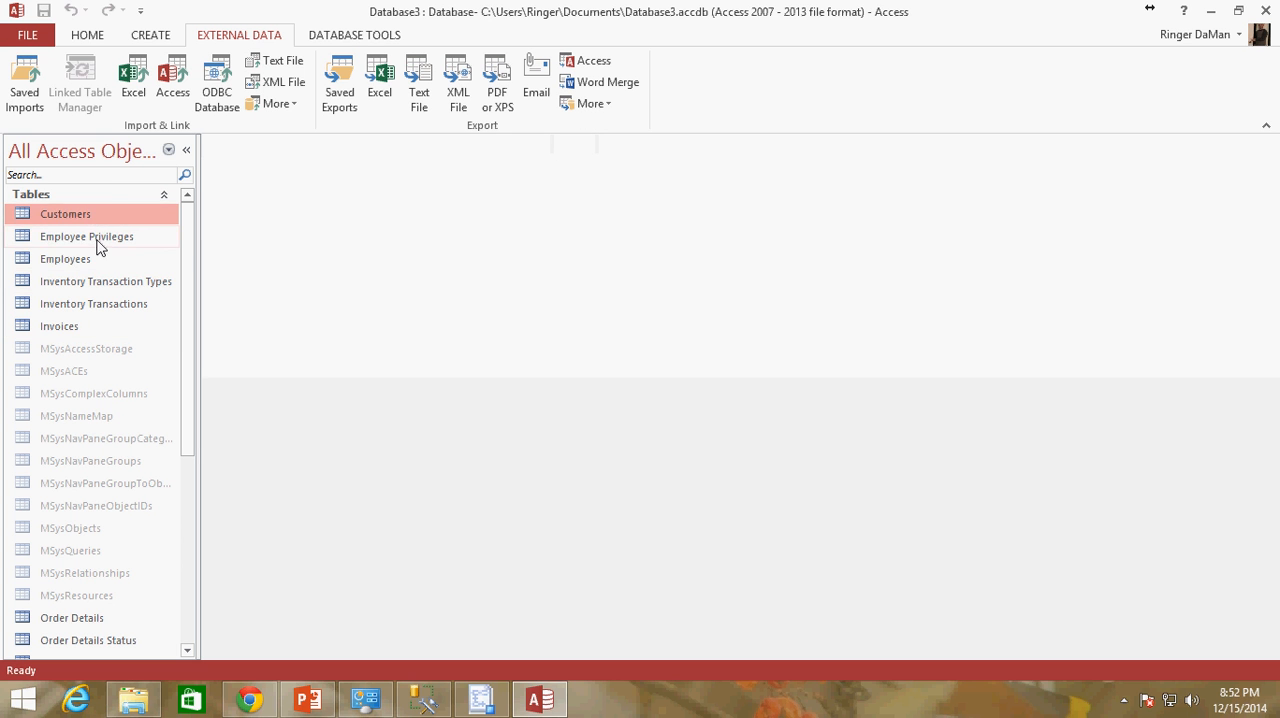
{"action": "left_click", "coordinate": [95, 239]}
{"action": "left_click", "coordinate": [88, 266]}
{"action": "left_click", "coordinate": [87, 290]}
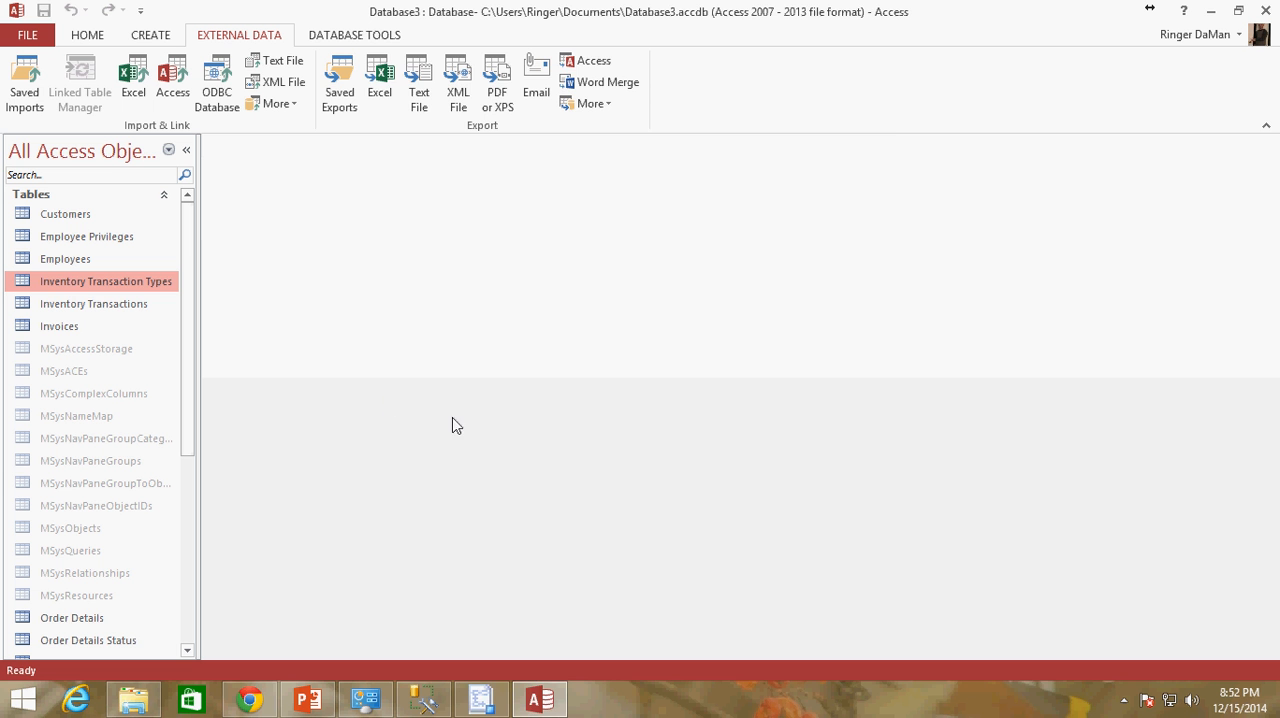
Close the Database3 database in Access and return to the SQL Server Import and Export Wizard
{"action": "left_click", "coordinate": [478, 699]}
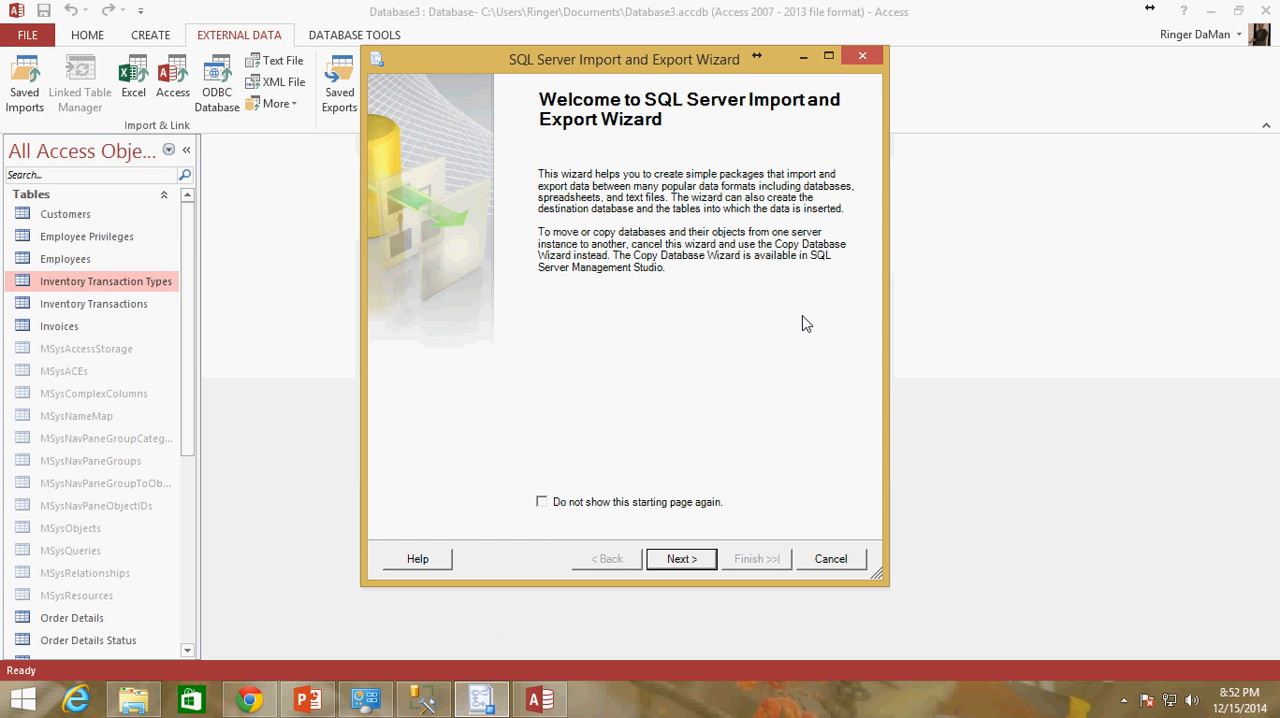
{"action": "left_click", "coordinate": [1008, 8]}
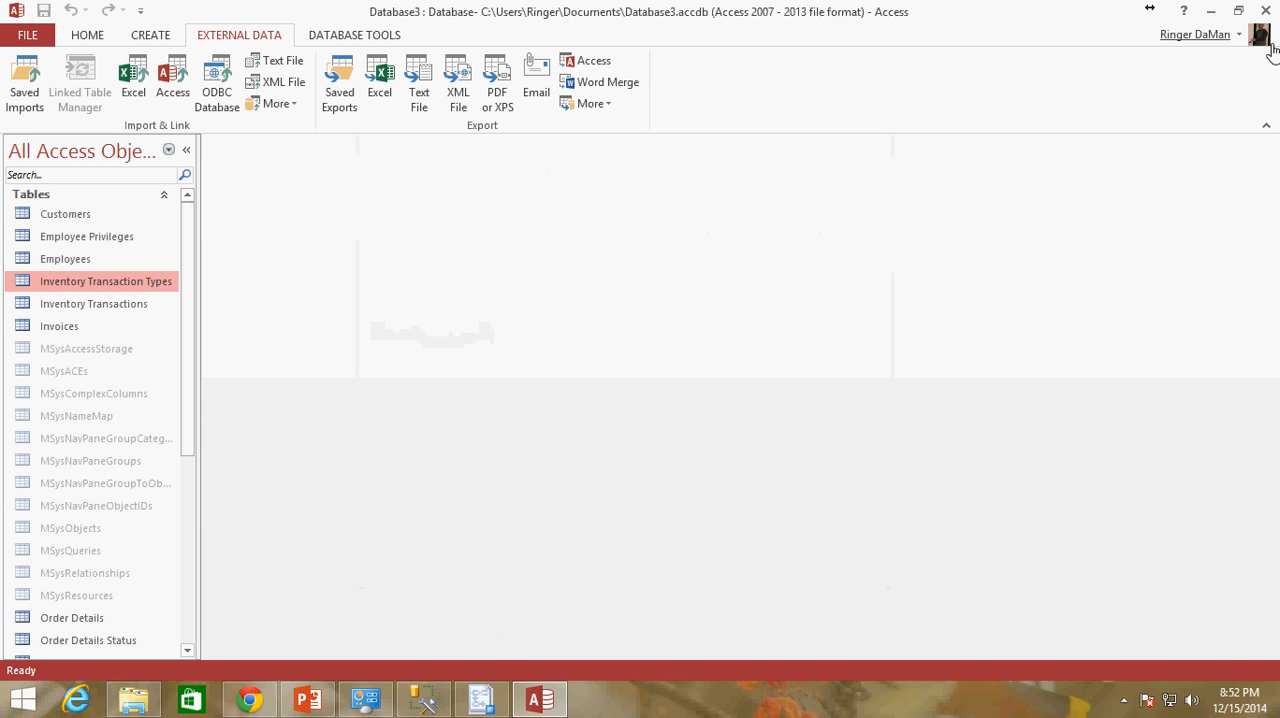
{"action": "left_click", "coordinate": [1265, 10]}
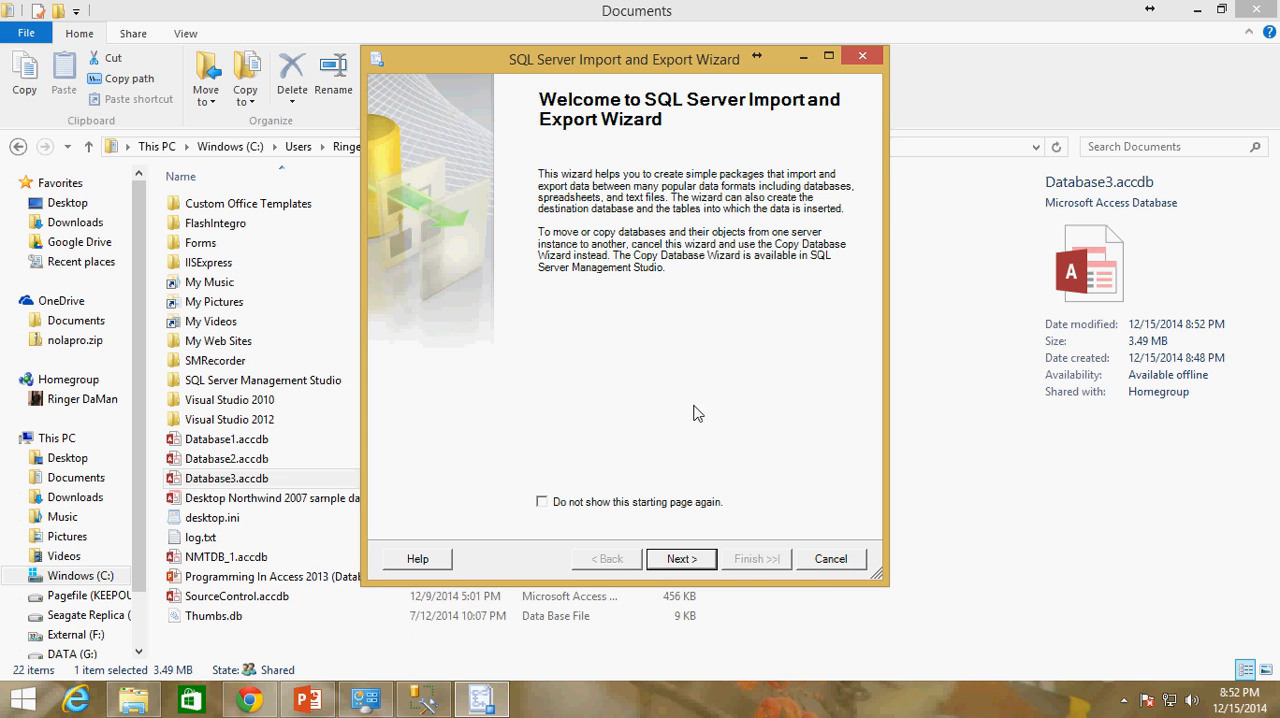
Advance past the wizard's welcome page, review the available providers and choose Microsoft Access (Microsoft Access Database Engine) as the data source
{"action": "left_click", "coordinate": [680, 564]}
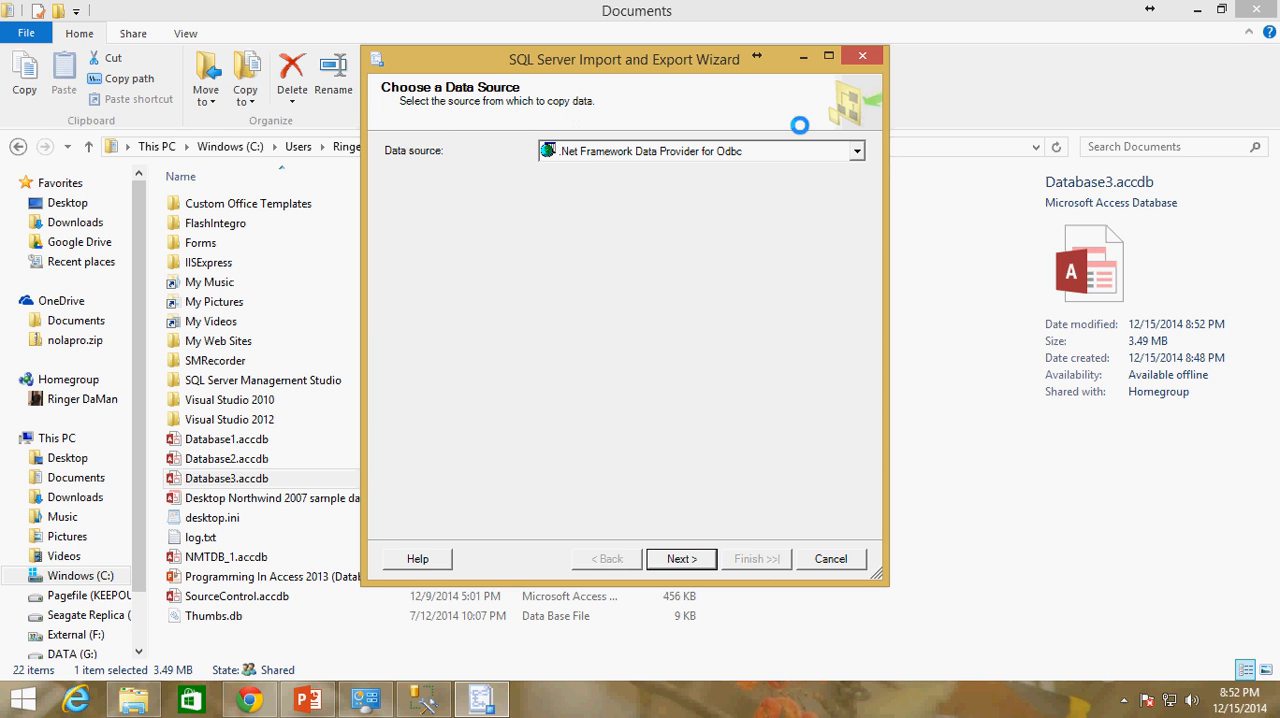
{"action": "left_click", "coordinate": [858, 152]}
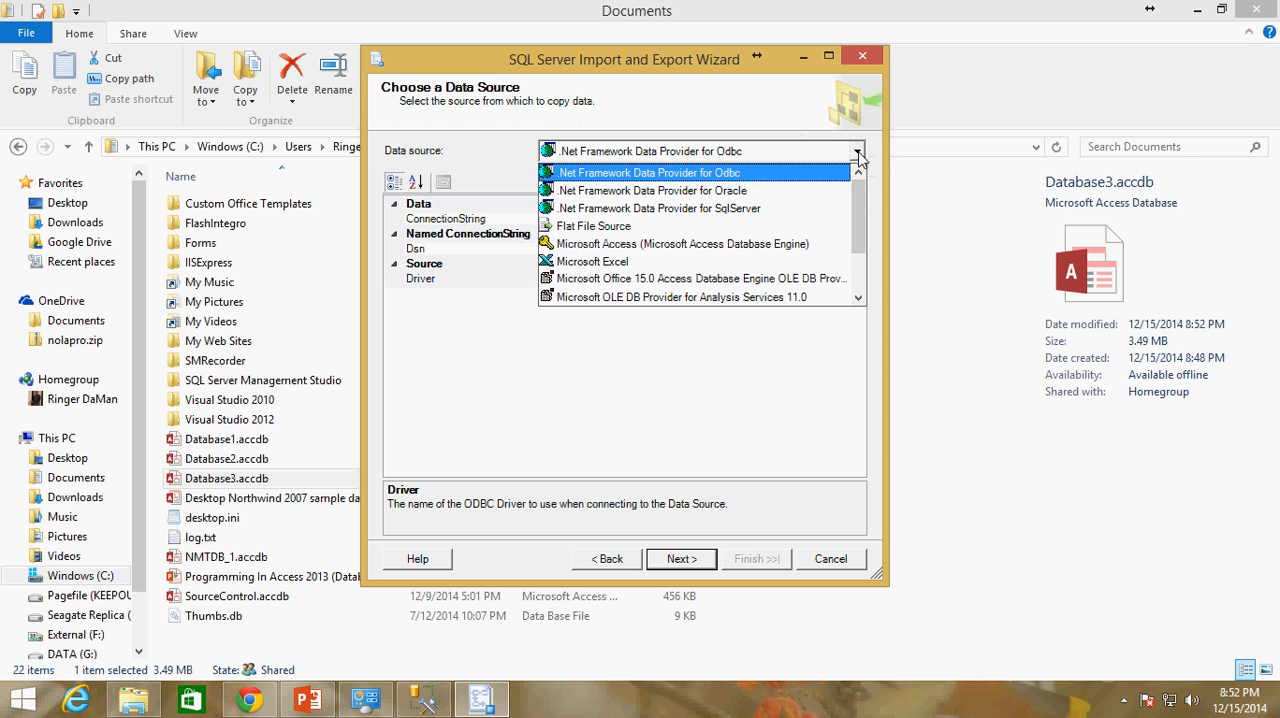
{"action": "mouse_move", "coordinate": [866, 200]}
{"action": "left_mouse_down"}
{"action": "mouse_move", "coordinate": [862, 252]}
{"action": "mouse_move", "coordinate": [857, 197]}
{"action": "left_mouse_up"}
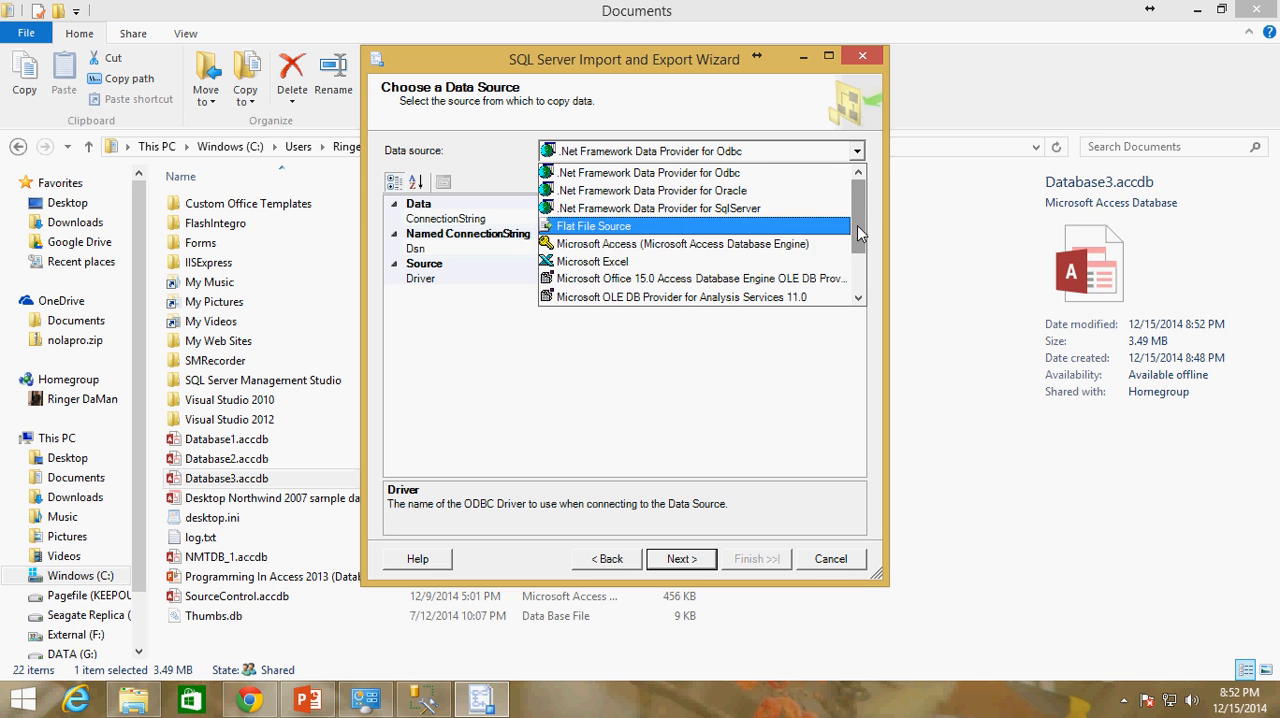
{"action": "left_click_drag", "start_coordinate": [858, 233], "coordinate": [858, 270]}
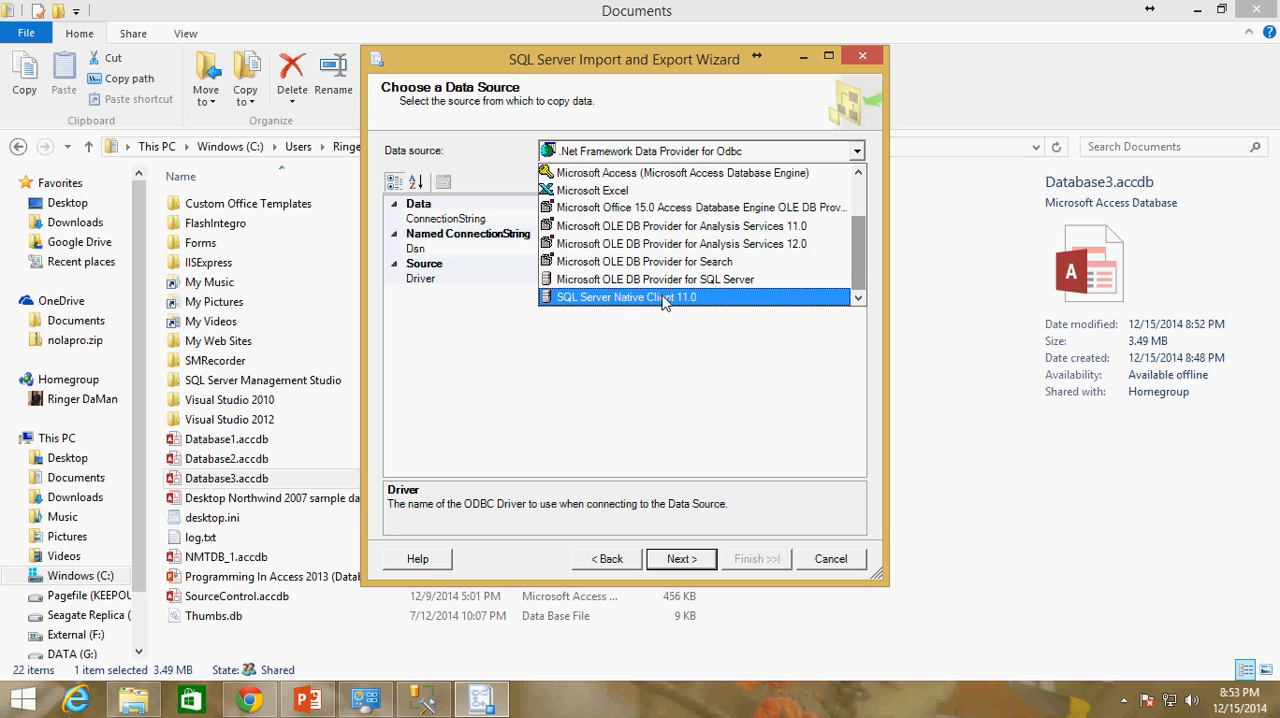
{"action": "mouse_move", "coordinate": [860, 262]}
{"action": "left_mouse_down"}
{"action": "mouse_move", "coordinate": [860, 221]}
{"action": "mouse_move", "coordinate": [846, 263]}
{"action": "mouse_move", "coordinate": [860, 213]}
{"action": "left_mouse_up"}
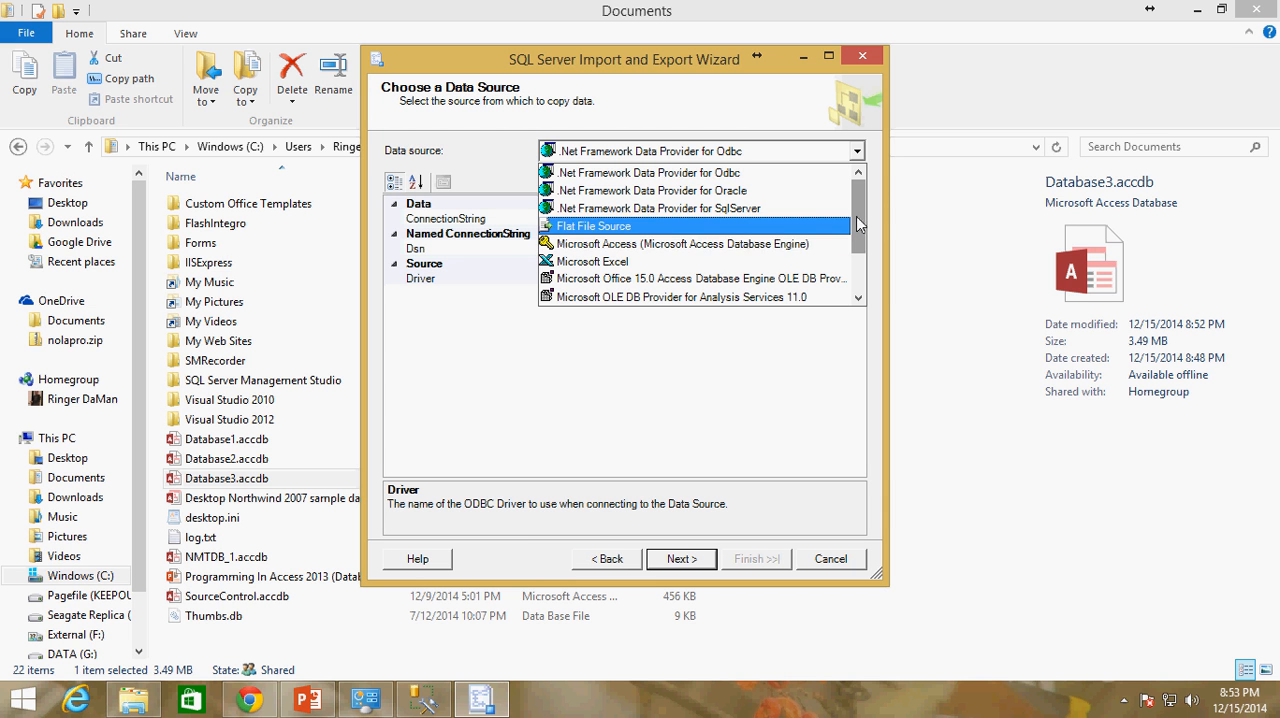
{"action": "left_click_drag", "start_coordinate": [858, 217], "coordinate": [858, 236]}
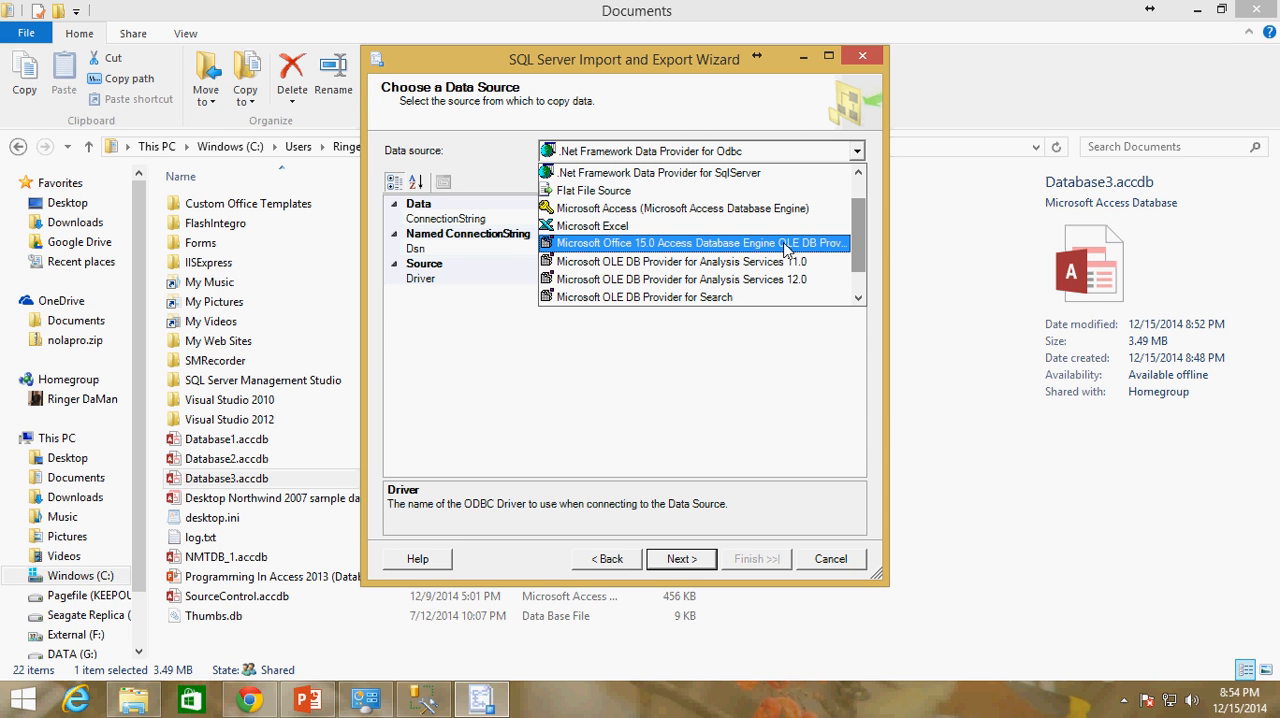
{"action": "left_click", "coordinate": [688, 212]}
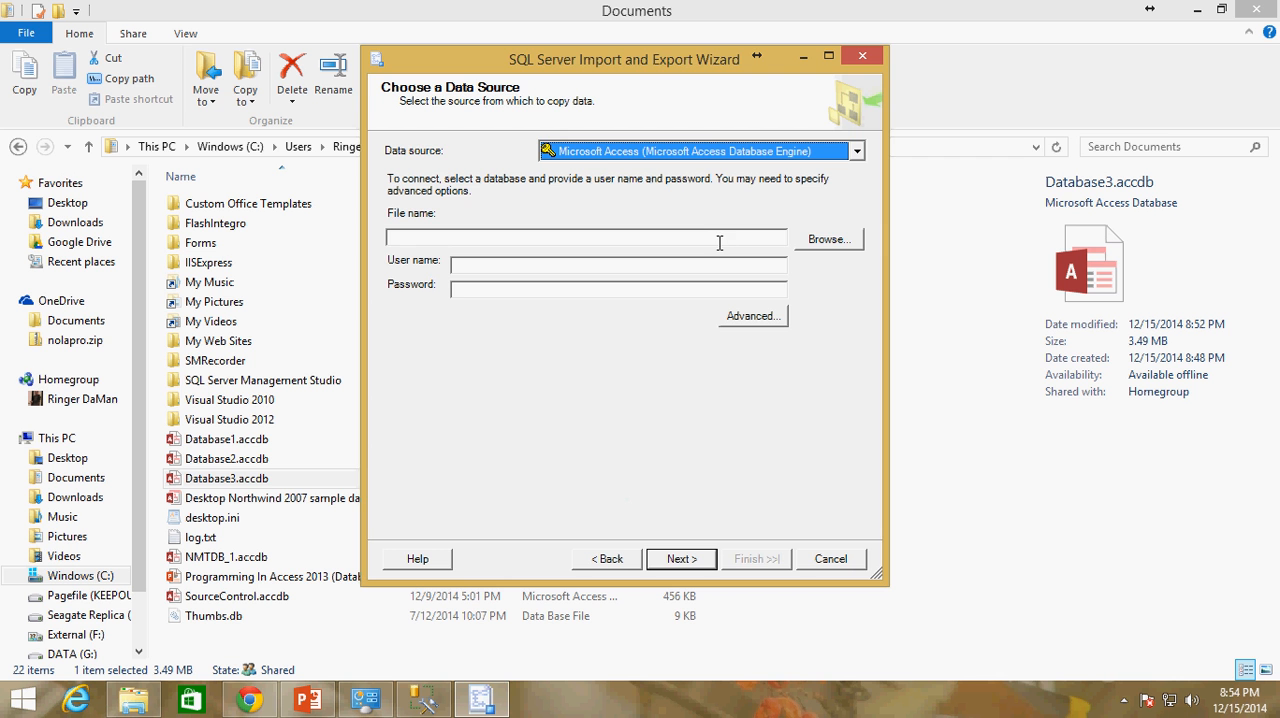
Show all file types in the Documents folder and set Database3.accdb as the source database file
{"action": "left_click", "coordinate": [830, 239]}
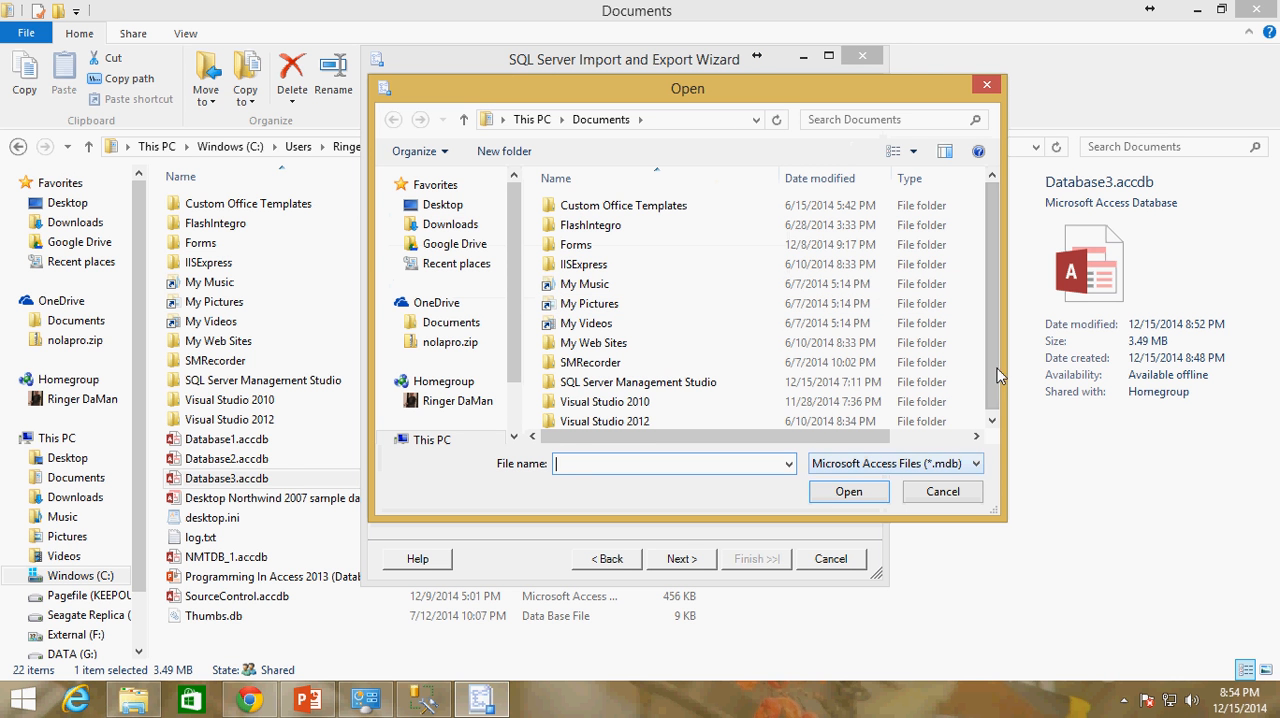
{"action": "left_click_drag", "start_coordinate": [988, 377], "coordinate": [987, 400]}
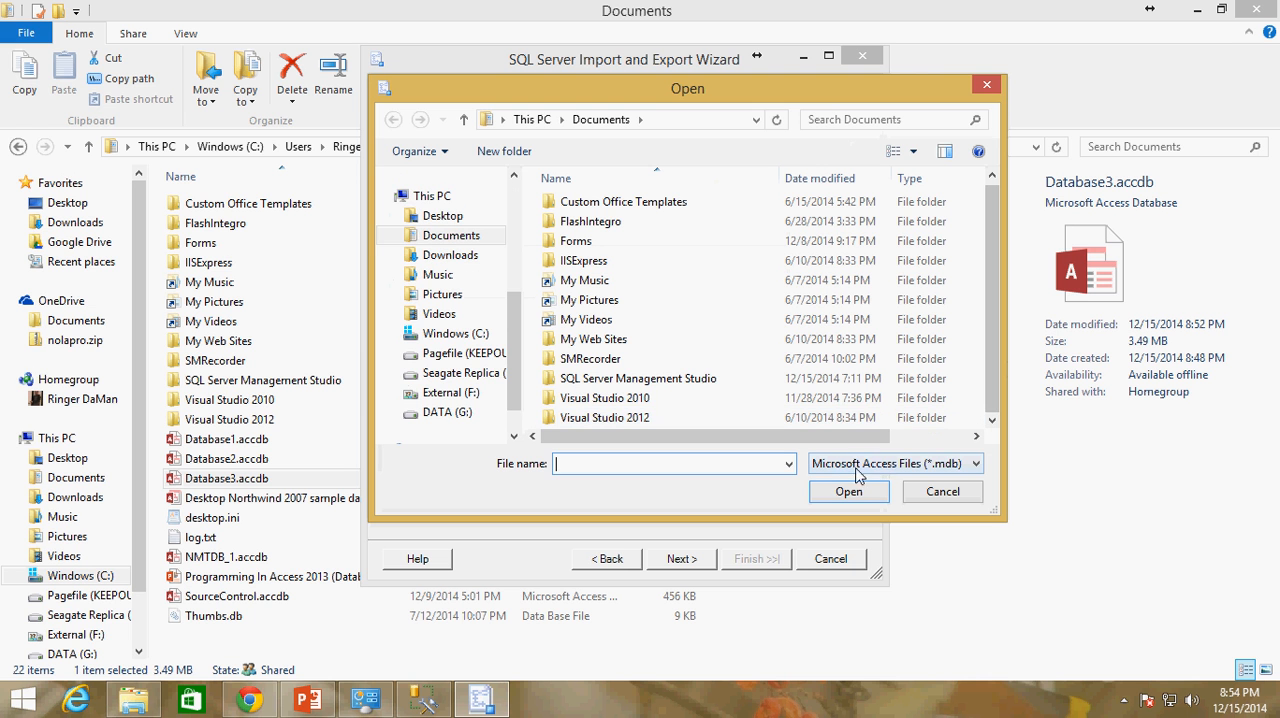
{"action": "left_click", "coordinate": [978, 467]}
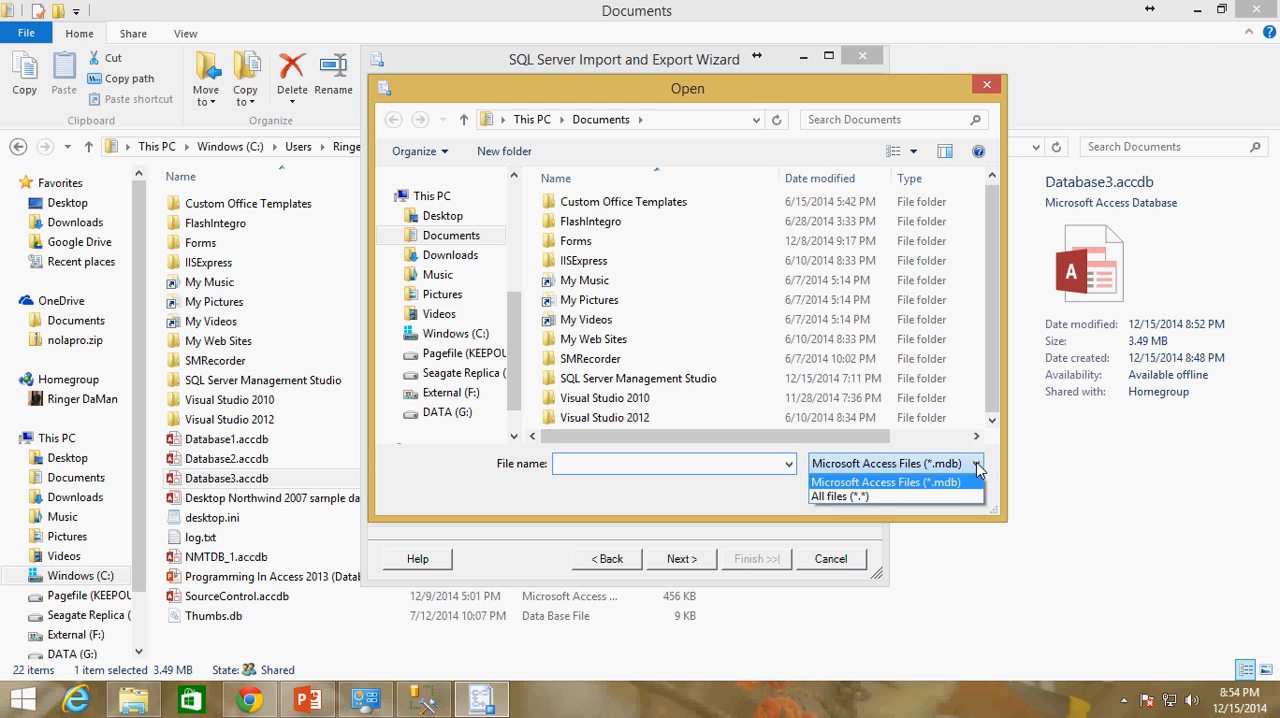
{"action": "left_click", "coordinate": [888, 496]}
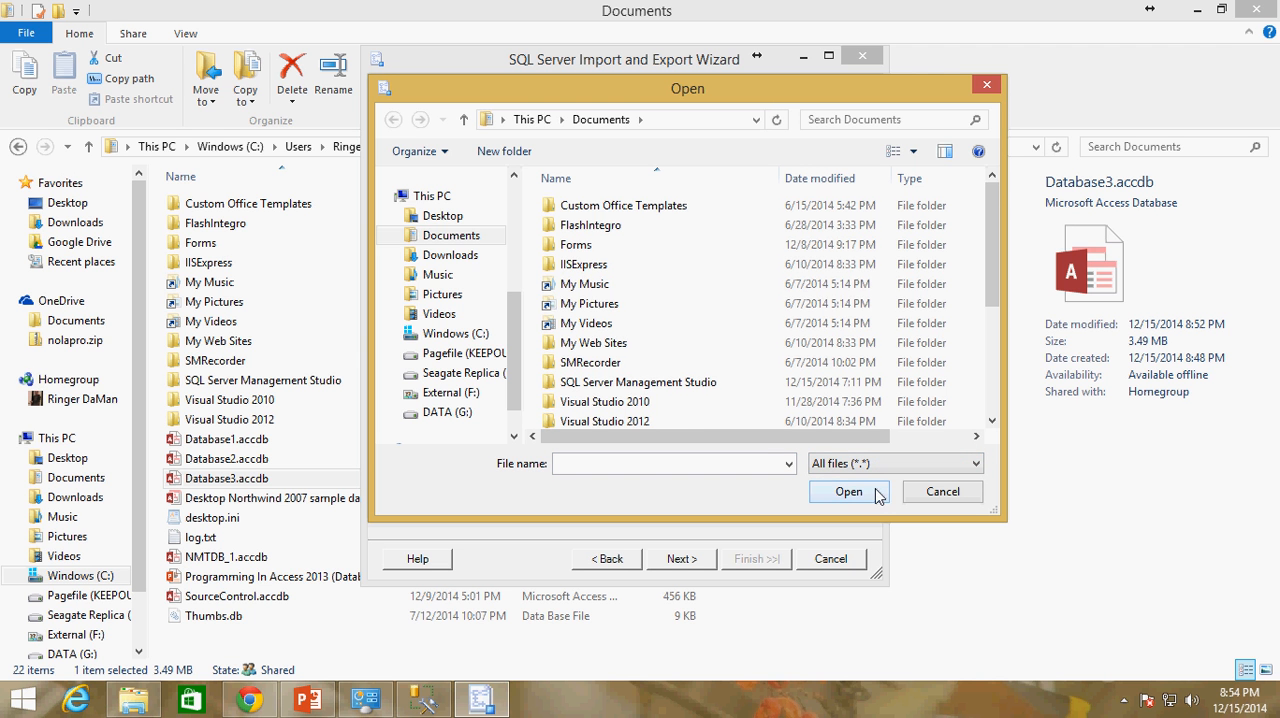
{"action": "scroll", "coordinate": [980, 277], "scroll_direction": "down", "scroll_amount": 3}
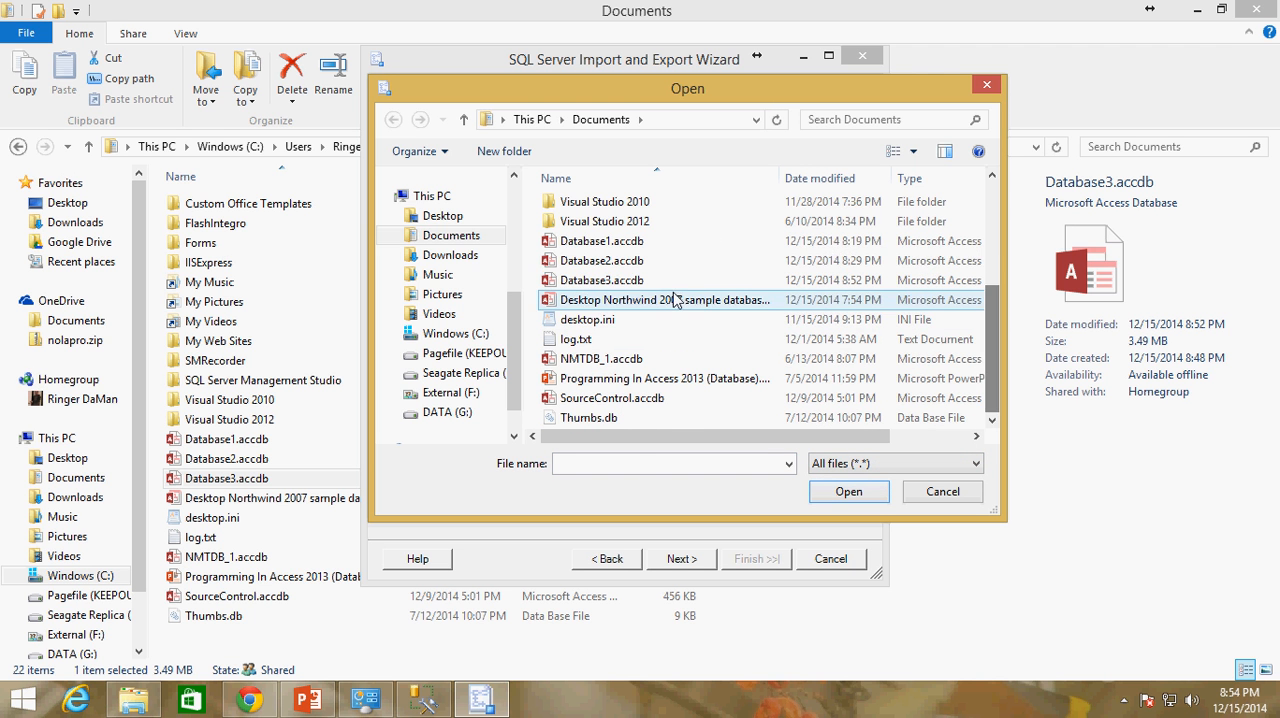
{"action": "left_click", "coordinate": [613, 282]}
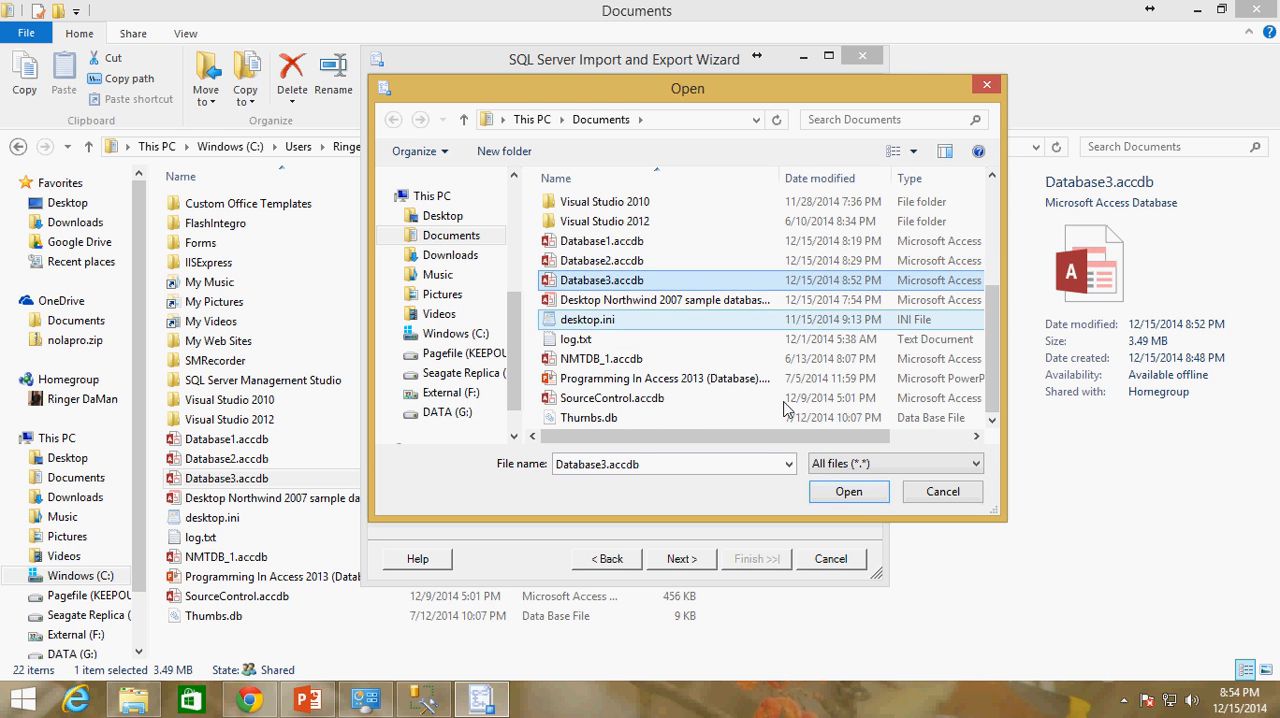
{"action": "left_click", "coordinate": [837, 489]}
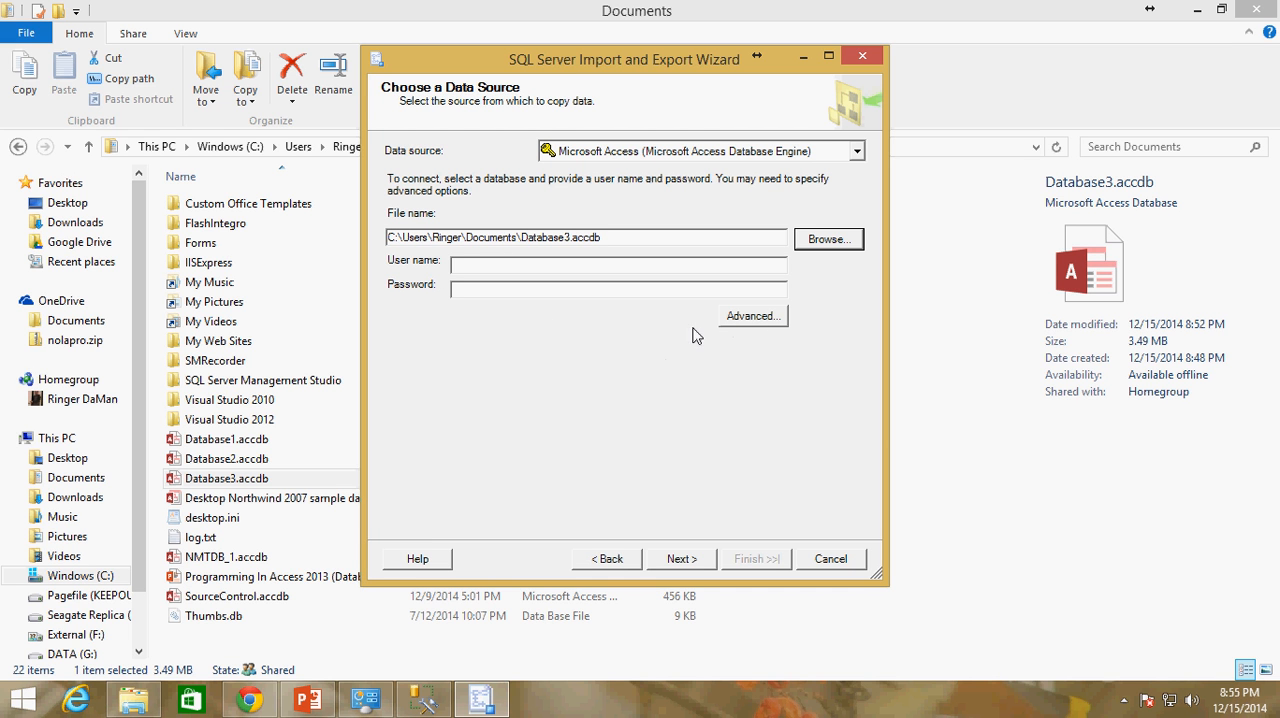
Advance to the wizard's destination page and choose SQL Server Native Client 11.0 as the destination
{"action": "left_click", "coordinate": [681, 560]}
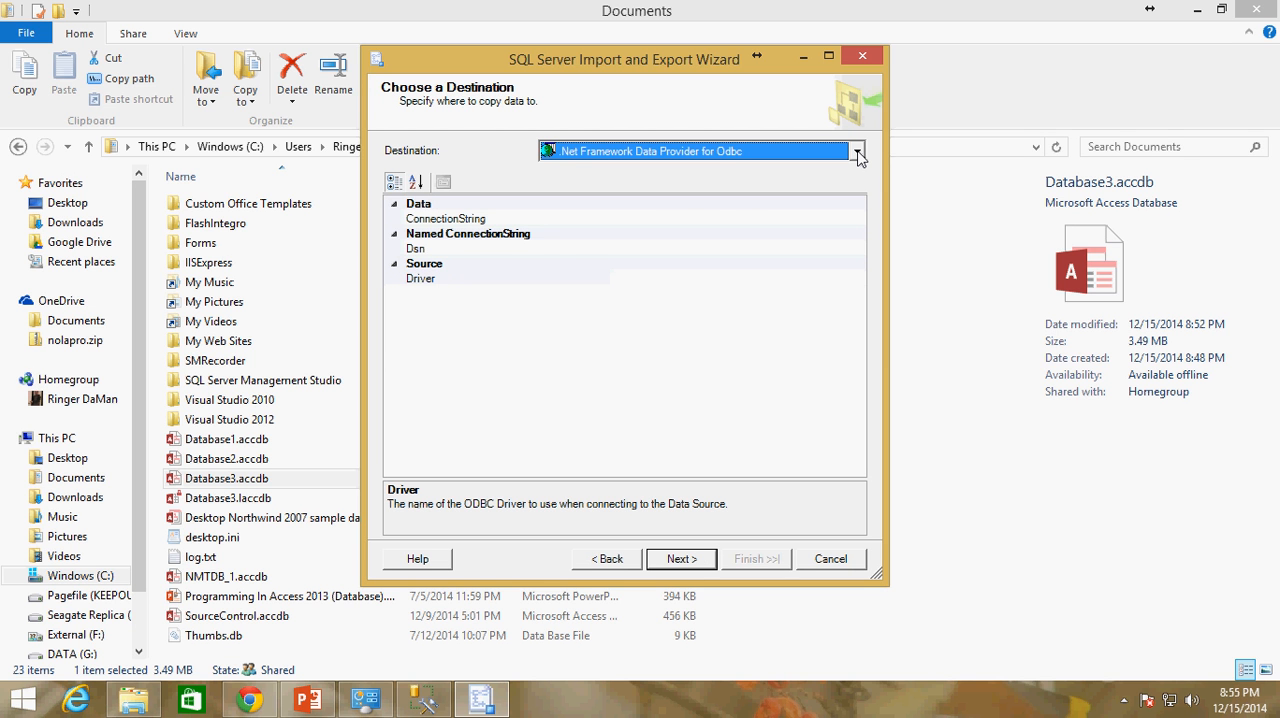
{"action": "left_click", "coordinate": [858, 151]}
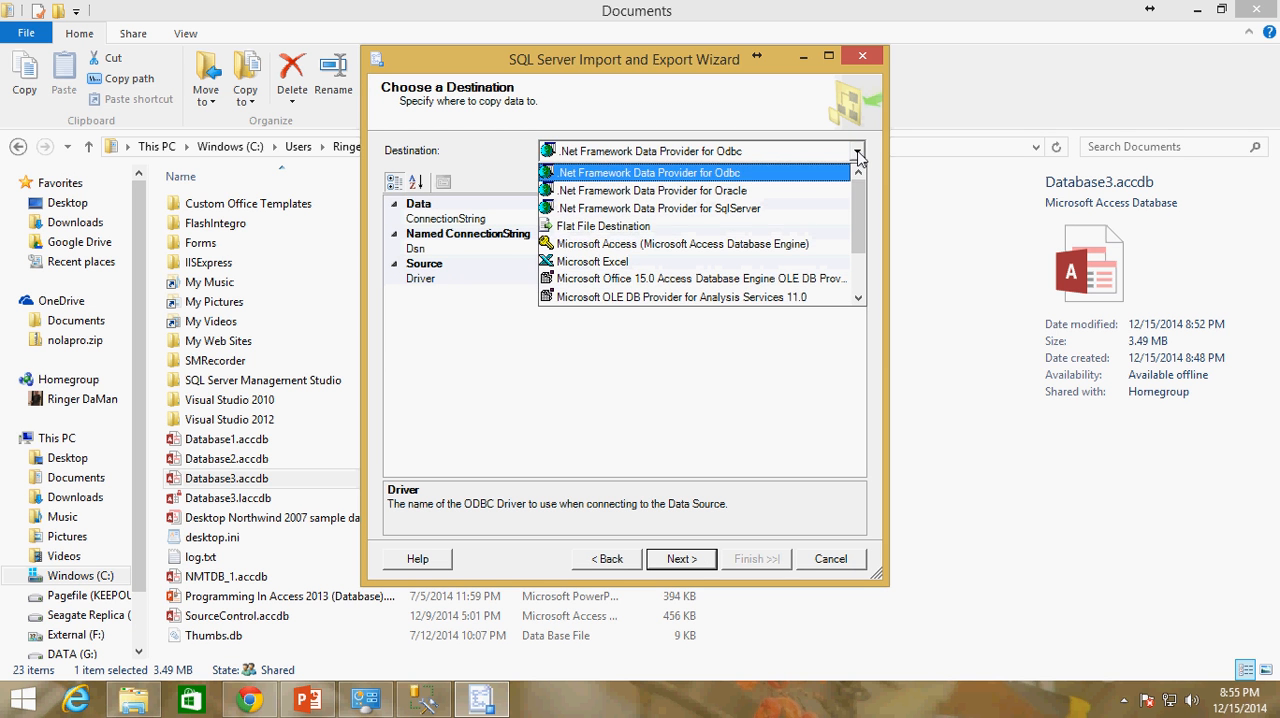
{"action": "left_click_drag", "start_coordinate": [858, 203], "coordinate": [868, 275]}
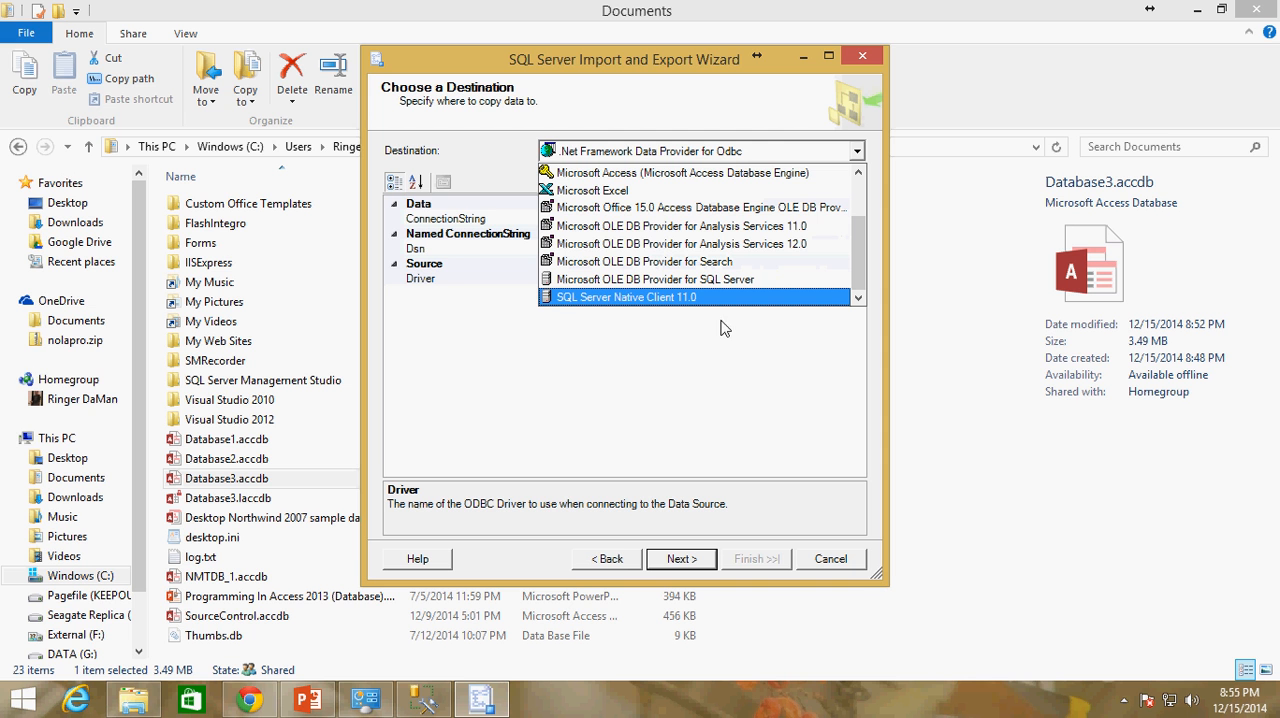
{"action": "left_click", "coordinate": [651, 298]}
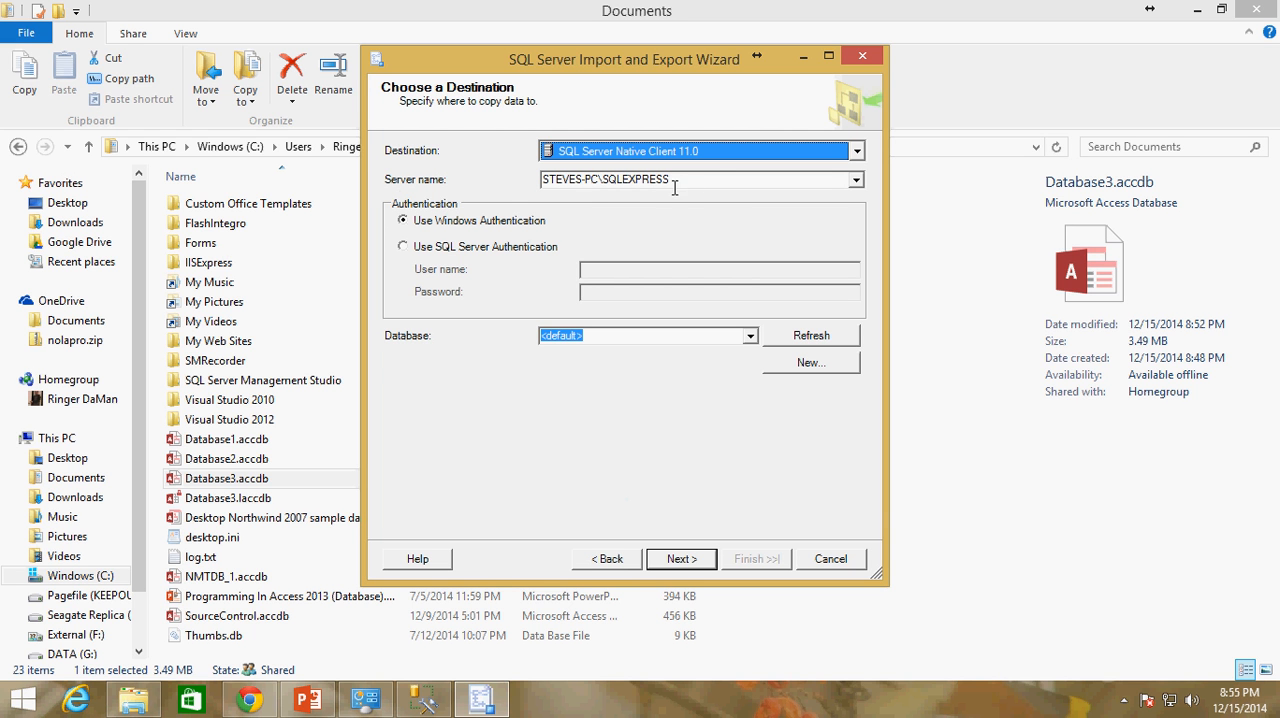
Review the available server names and existing databases for the destination, keeping the SQLEXPRESS server and the <default> database
{"action": "left_click", "coordinate": [856, 181]}
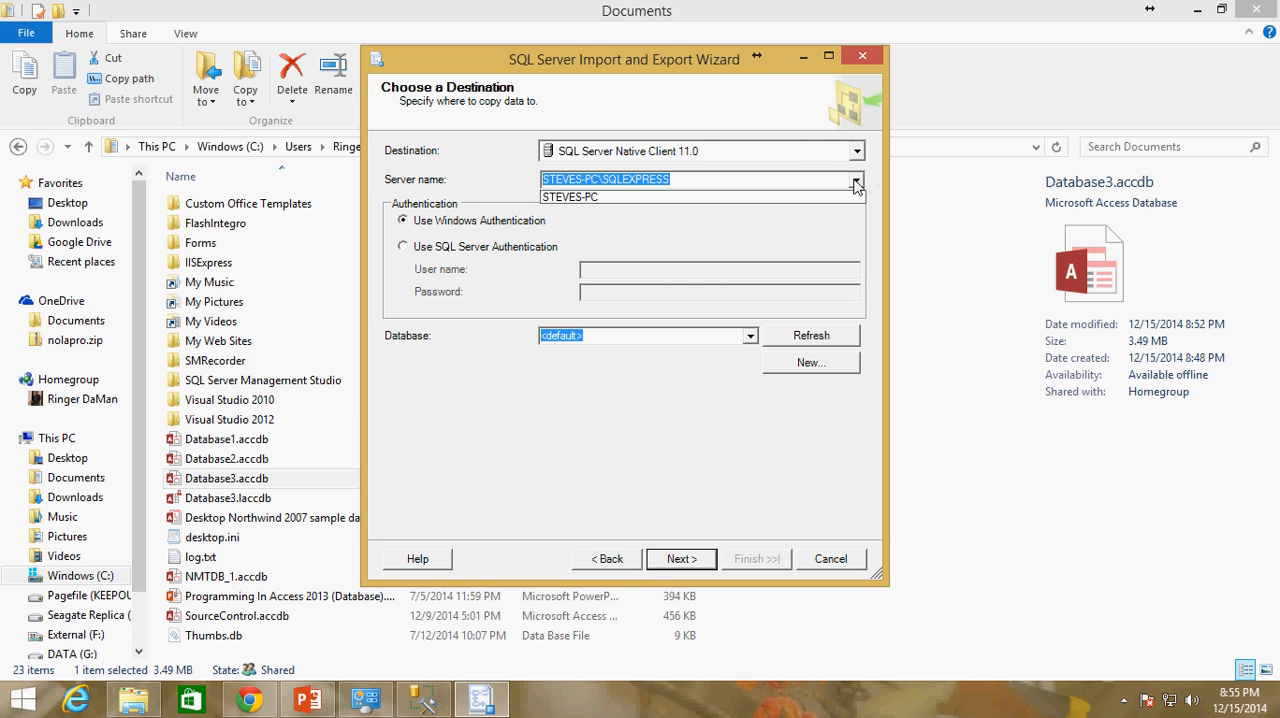
{"action": "left_click", "coordinate": [790, 178]}
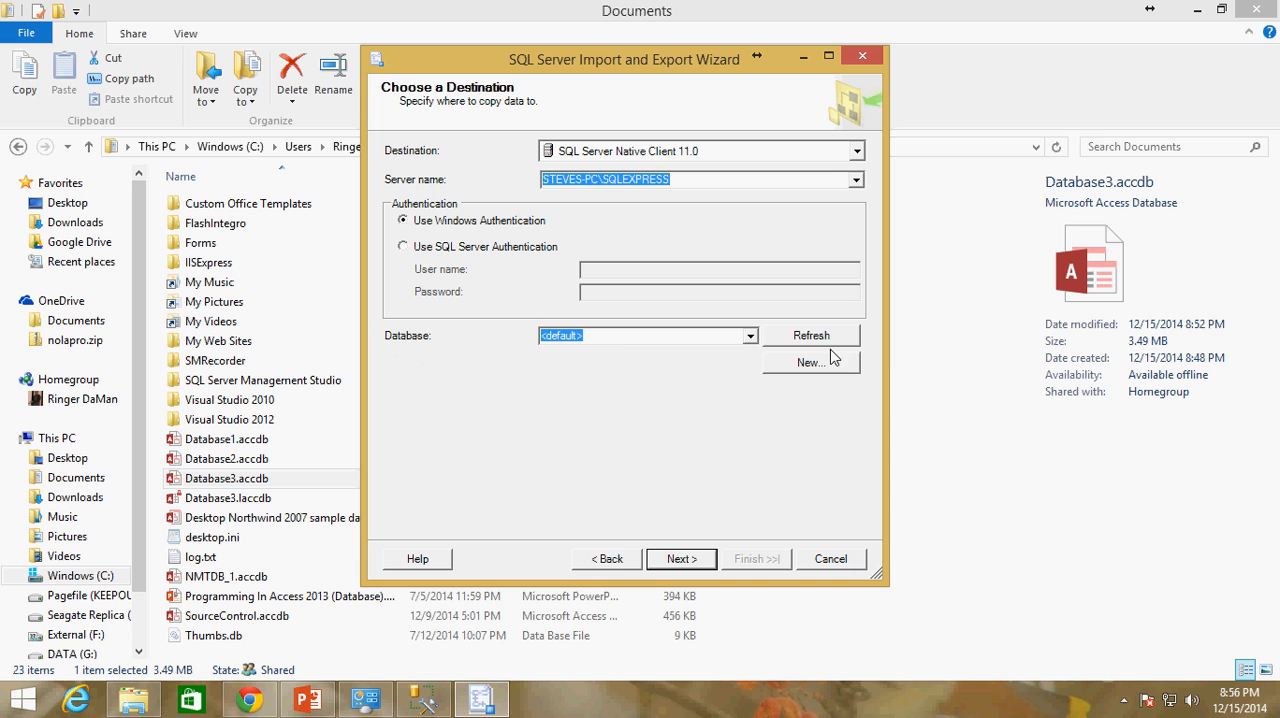
{"action": "left_click", "coordinate": [750, 336]}
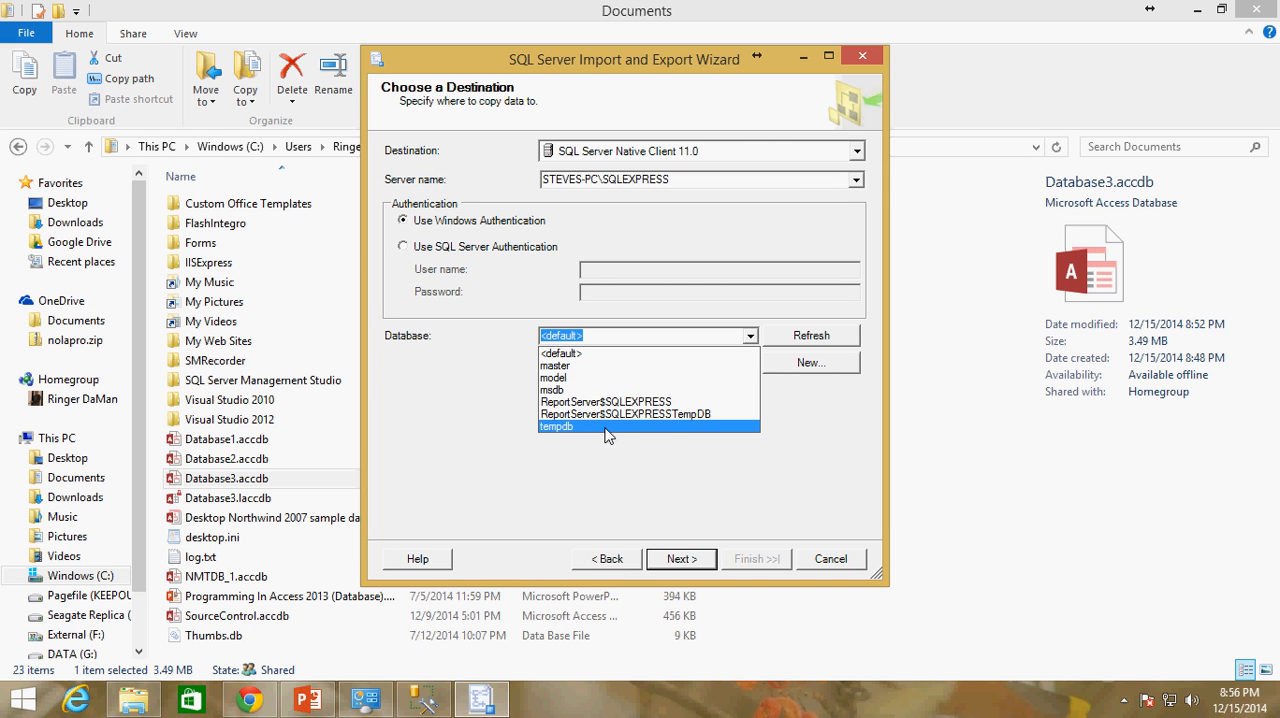
{"action": "left_click", "coordinate": [662, 478]}
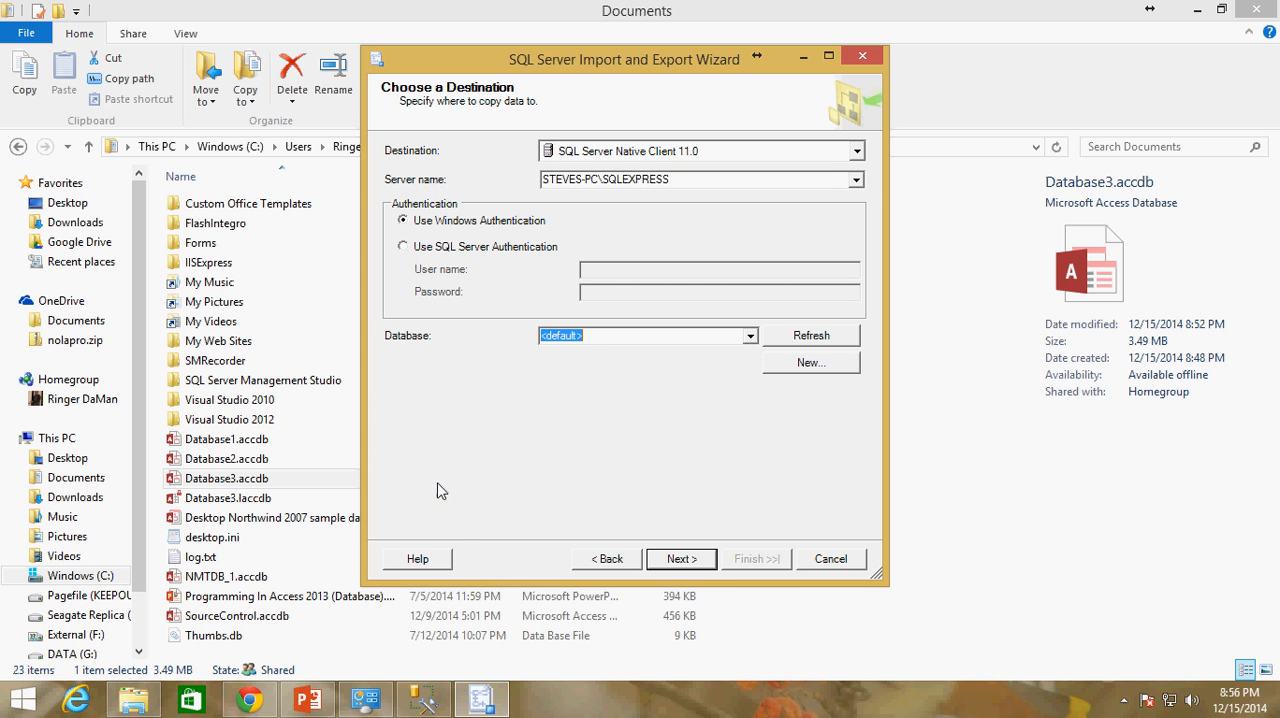
Switch to SQL Server Management Studio, inspect the commands offered for the Databases folder, and return to the SQL Server Import and Export Wizard
{"action": "left_click", "coordinate": [424, 700]}
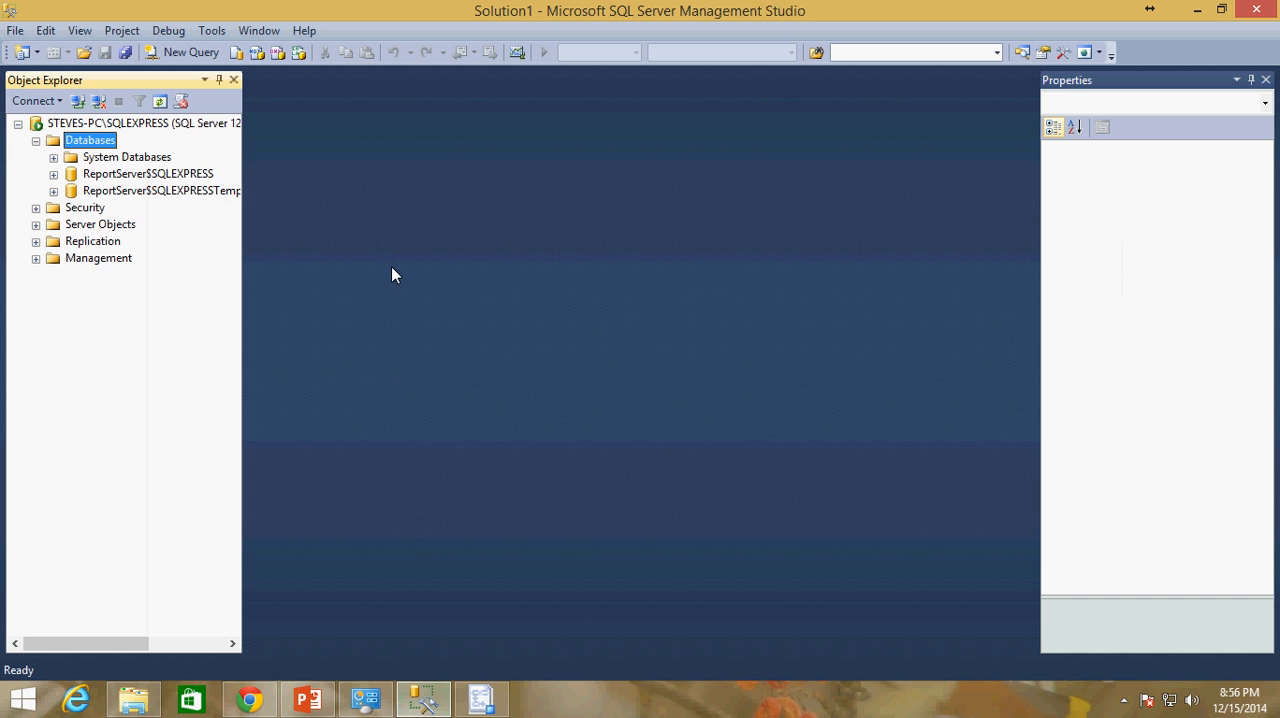
{"action": "right_click", "coordinate": [93, 144]}
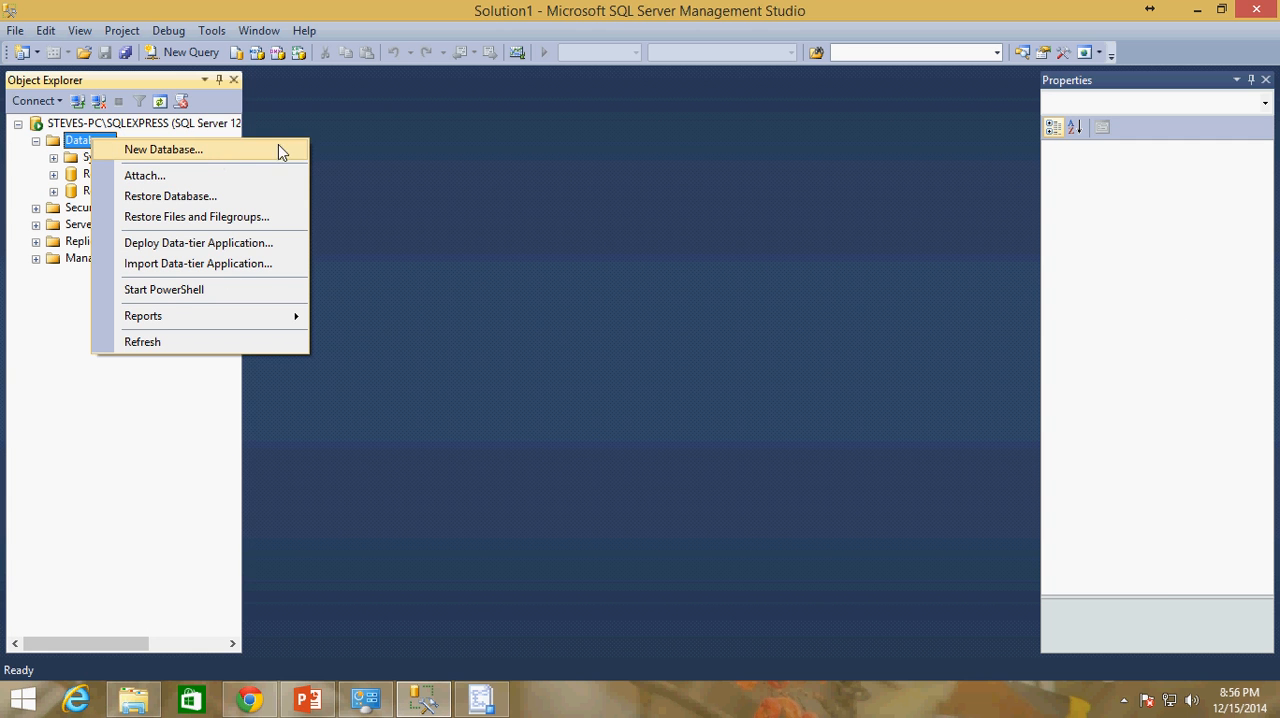
{"action": "left_click", "coordinate": [619, 202]}
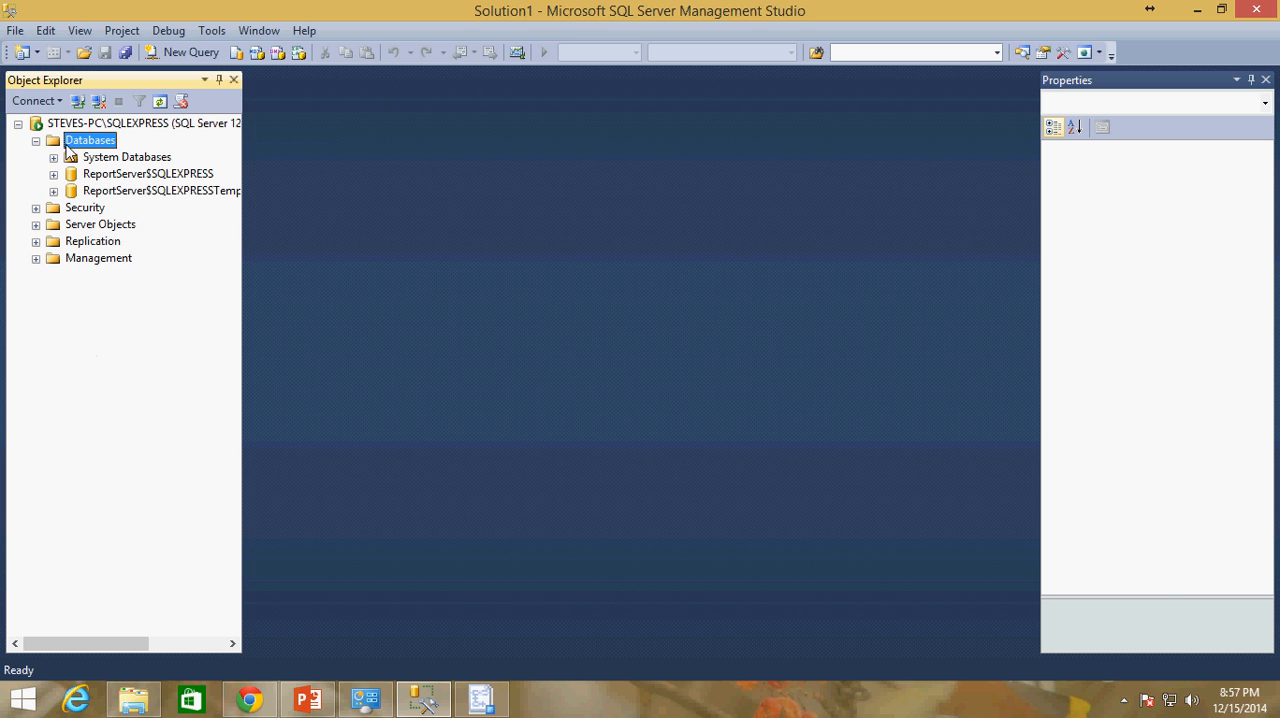
{"action": "left_click", "coordinate": [486, 703]}
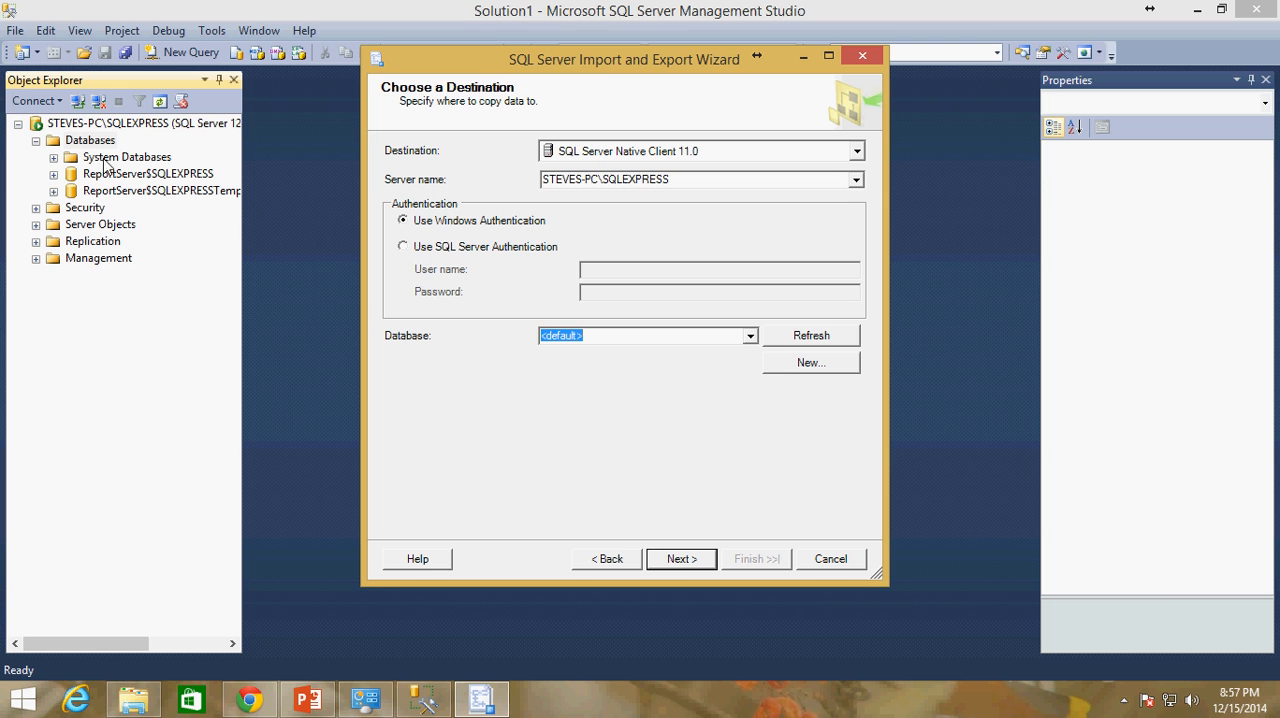
Create a new destination database named Northwind with the default data and log file settings
{"action": "left_click", "coordinate": [816, 373]}
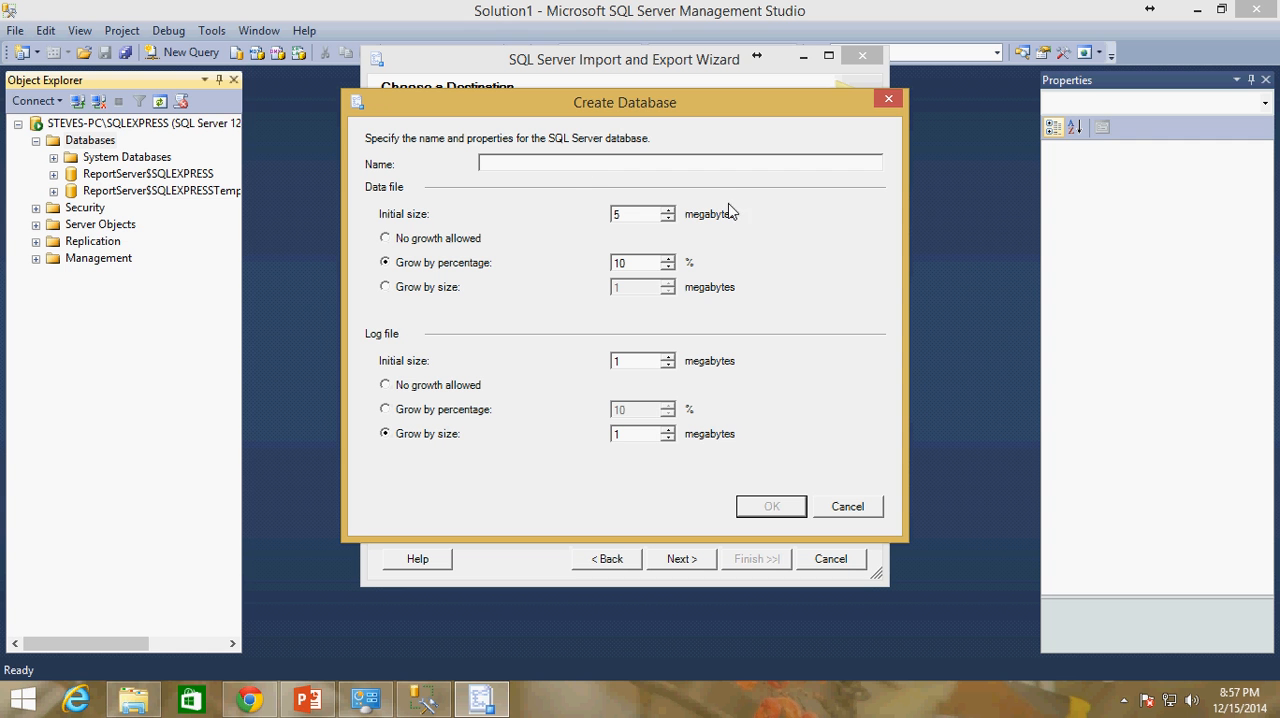
{"action": "type", "text": "North"}
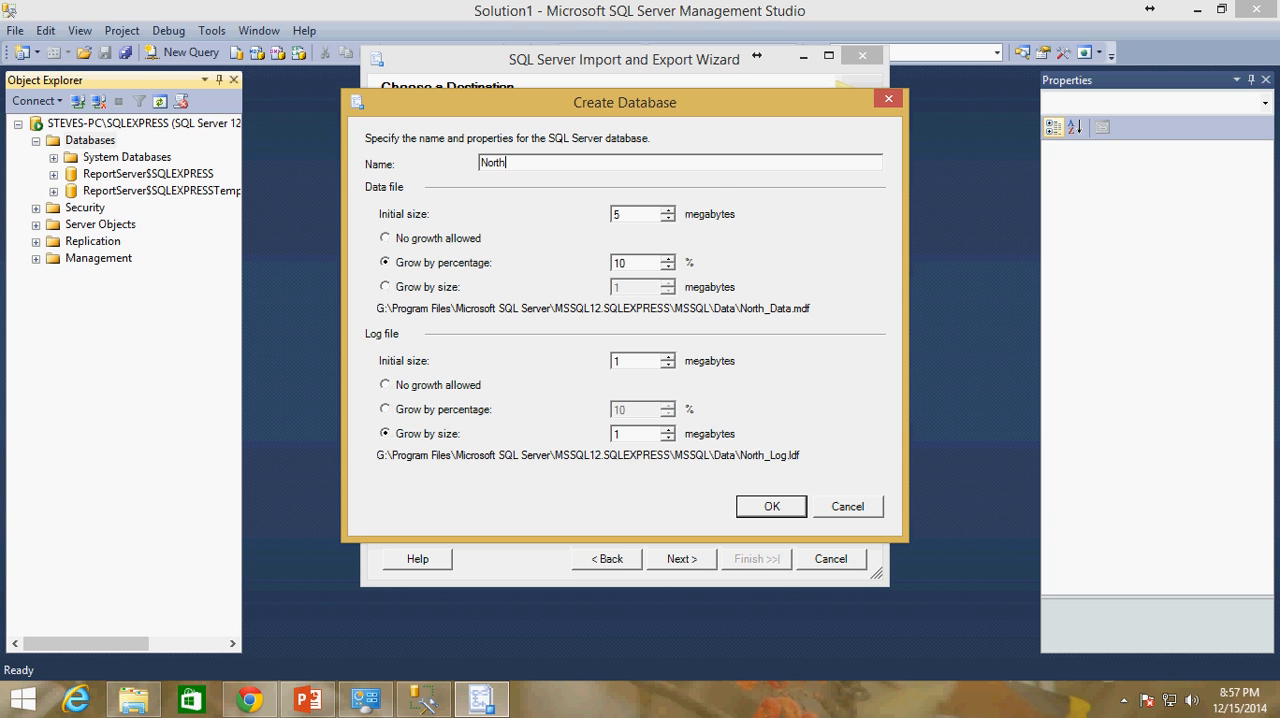
{"action": "type", "text": "wind"}
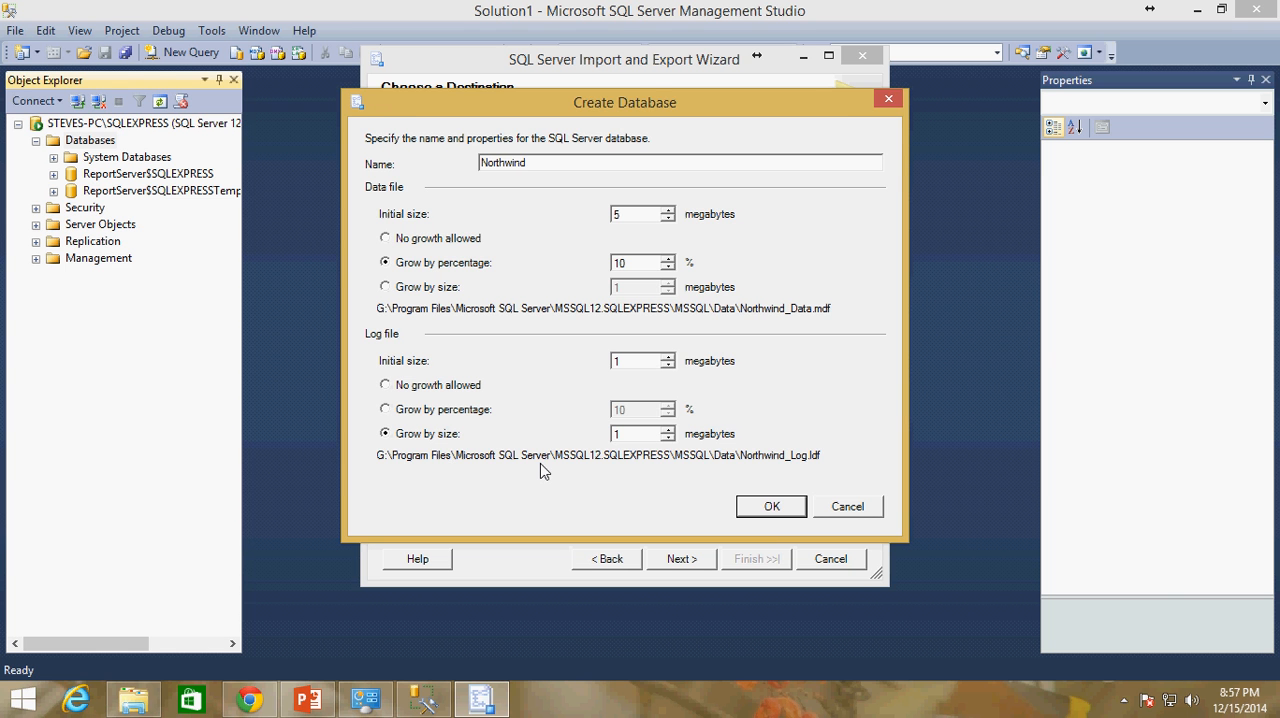
{"action": "key", "text": "Return"}
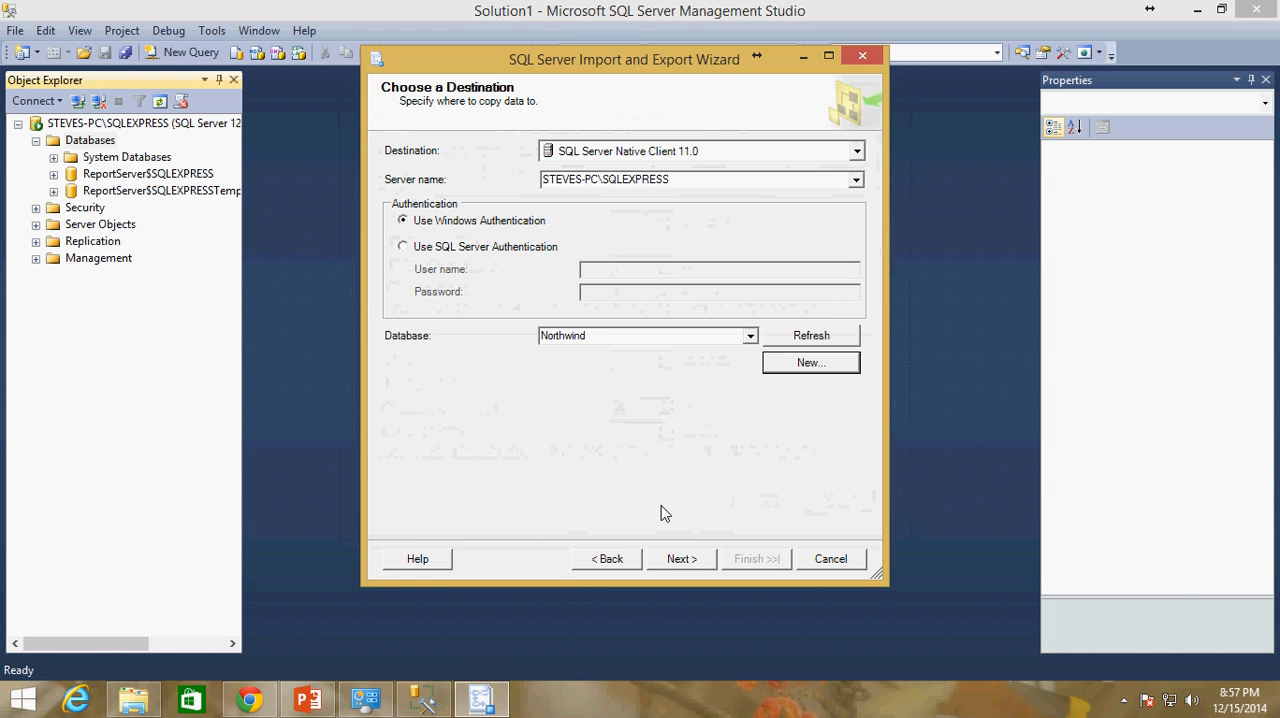
Keep the option to copy data from one or more tables or views and include all source tables and views
{"action": "left_click", "coordinate": [695, 565]}
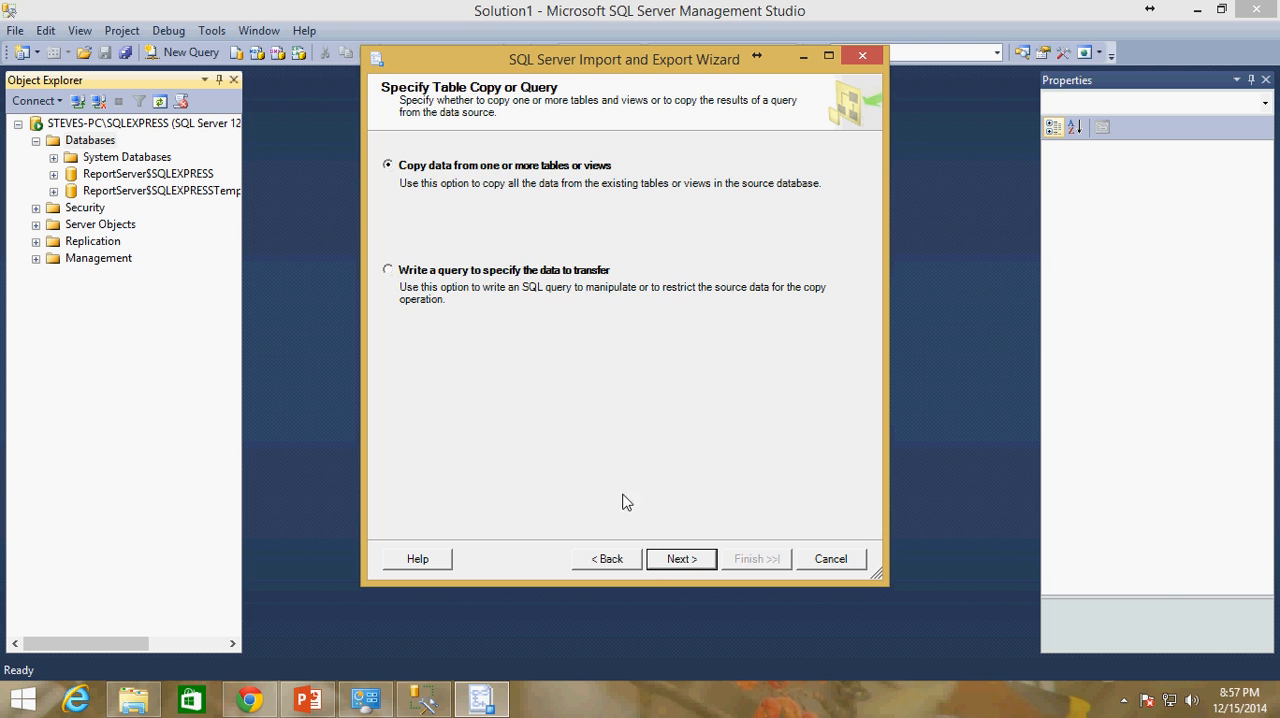
{"action": "left_click", "coordinate": [683, 560]}
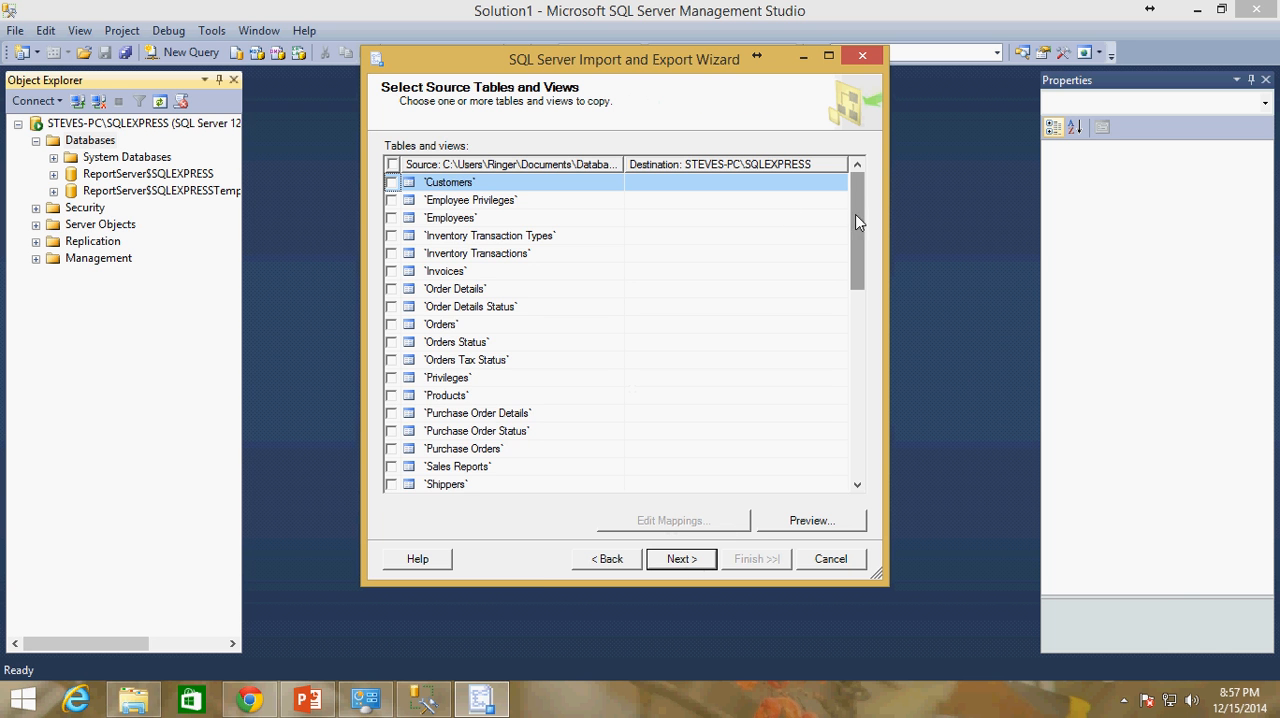
{"action": "left_click_drag", "start_coordinate": [856, 222], "coordinate": [867, 168]}
{"action": "left_click", "coordinate": [392, 164]}
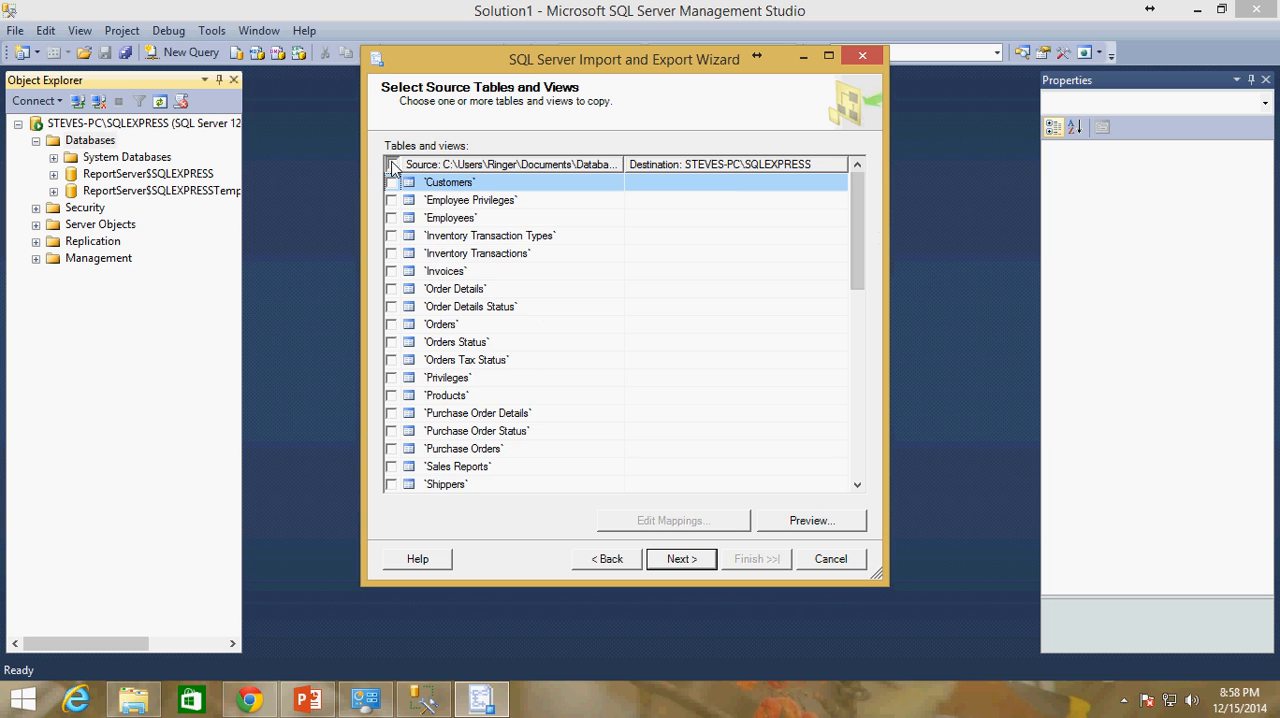
{"action": "left_click_drag", "start_coordinate": [857, 230], "coordinate": [805, 186]}
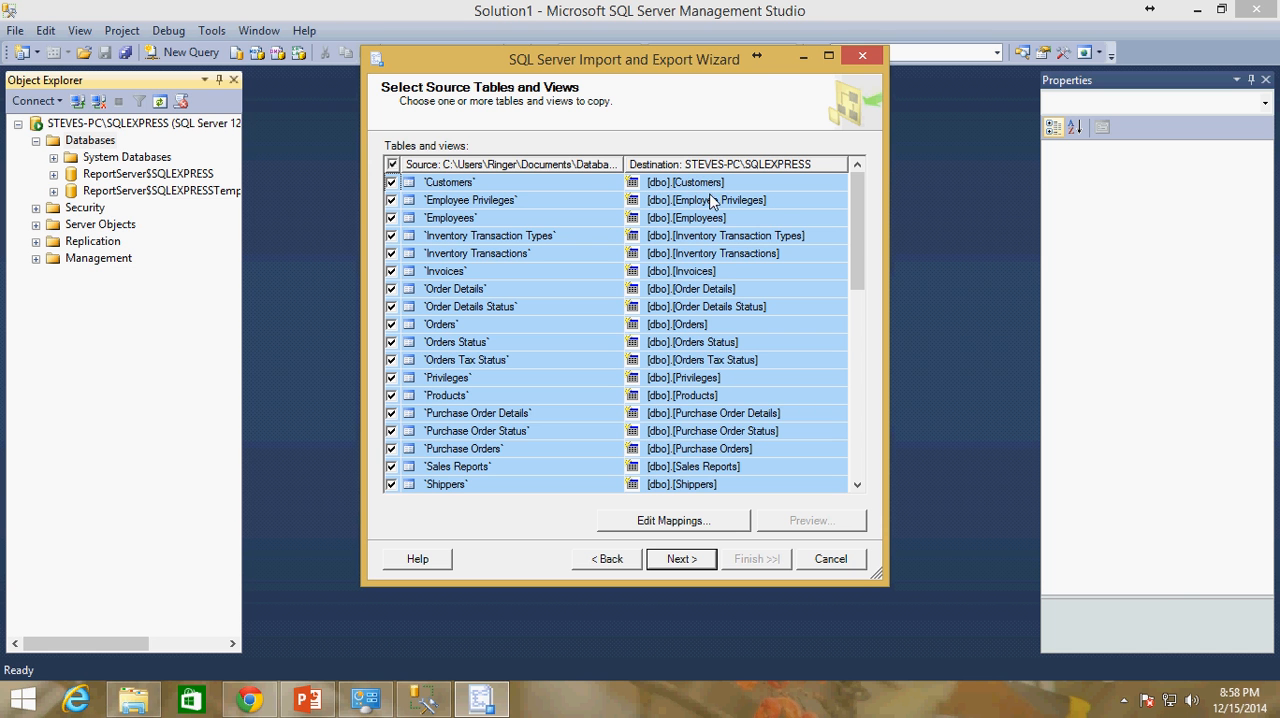
{"action": "left_click_drag", "start_coordinate": [859, 224], "coordinate": [850, 196]}
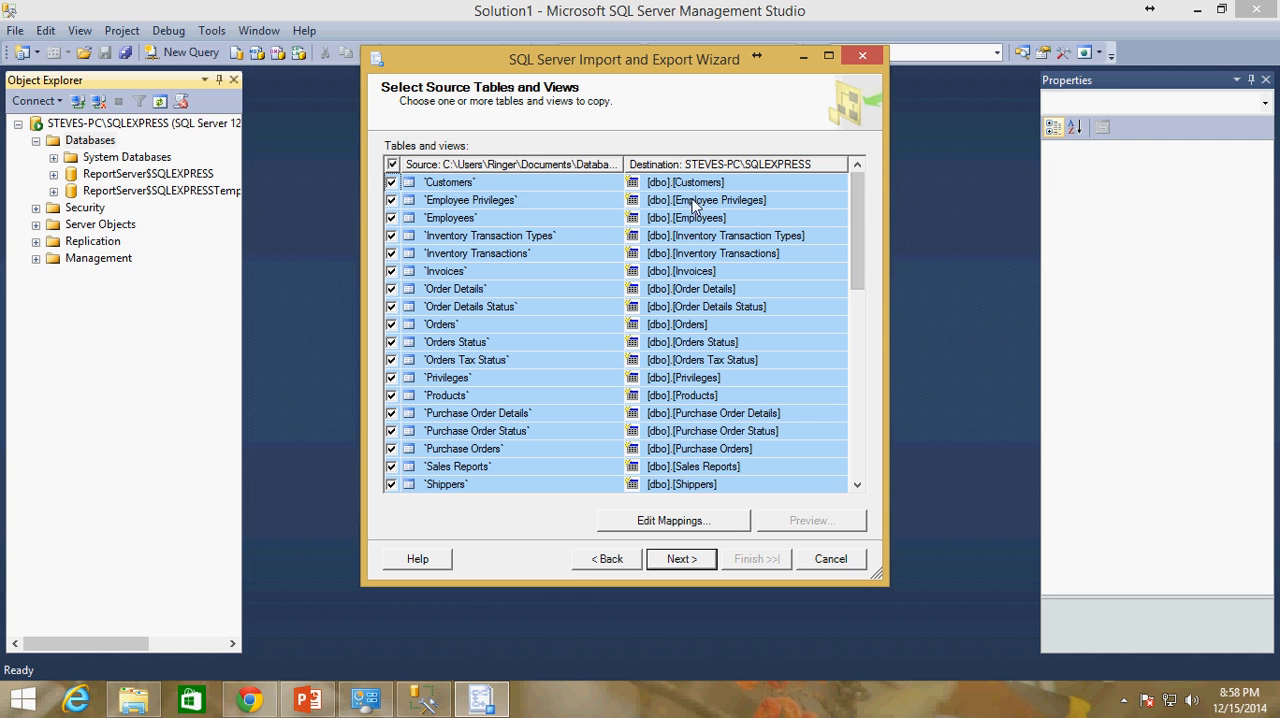
Advance to the data type mapping review and look through the tables' mapping status and conversions
{"action": "left_click", "coordinate": [681, 560]}
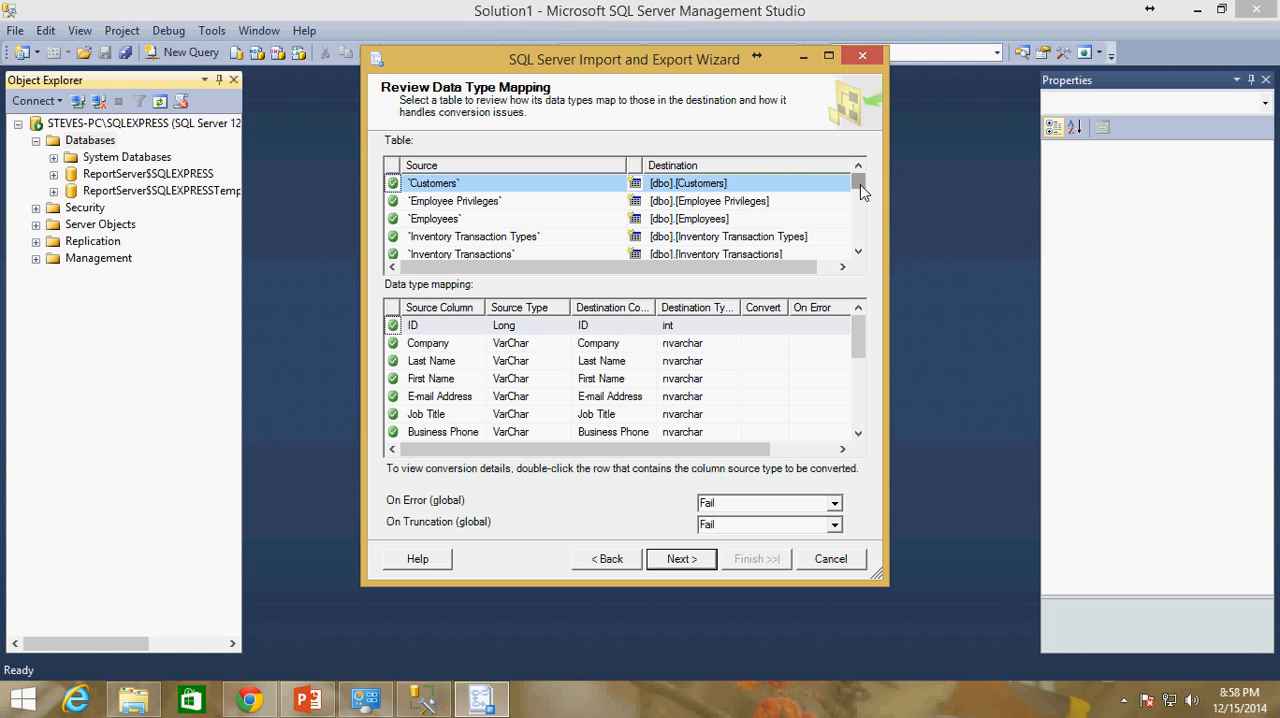
{"action": "mouse_move", "coordinate": [862, 193]}
{"action": "left_mouse_down"}
{"action": "mouse_move", "coordinate": [863, 251]}
{"action": "mouse_move", "coordinate": [857, 182]}
{"action": "left_mouse_up"}
{"action": "mouse_move", "coordinate": [858, 186]}
{"action": "left_mouse_down"}
{"action": "mouse_move", "coordinate": [860, 247]}
{"action": "mouse_move", "coordinate": [855, 178]}
{"action": "left_mouse_up"}
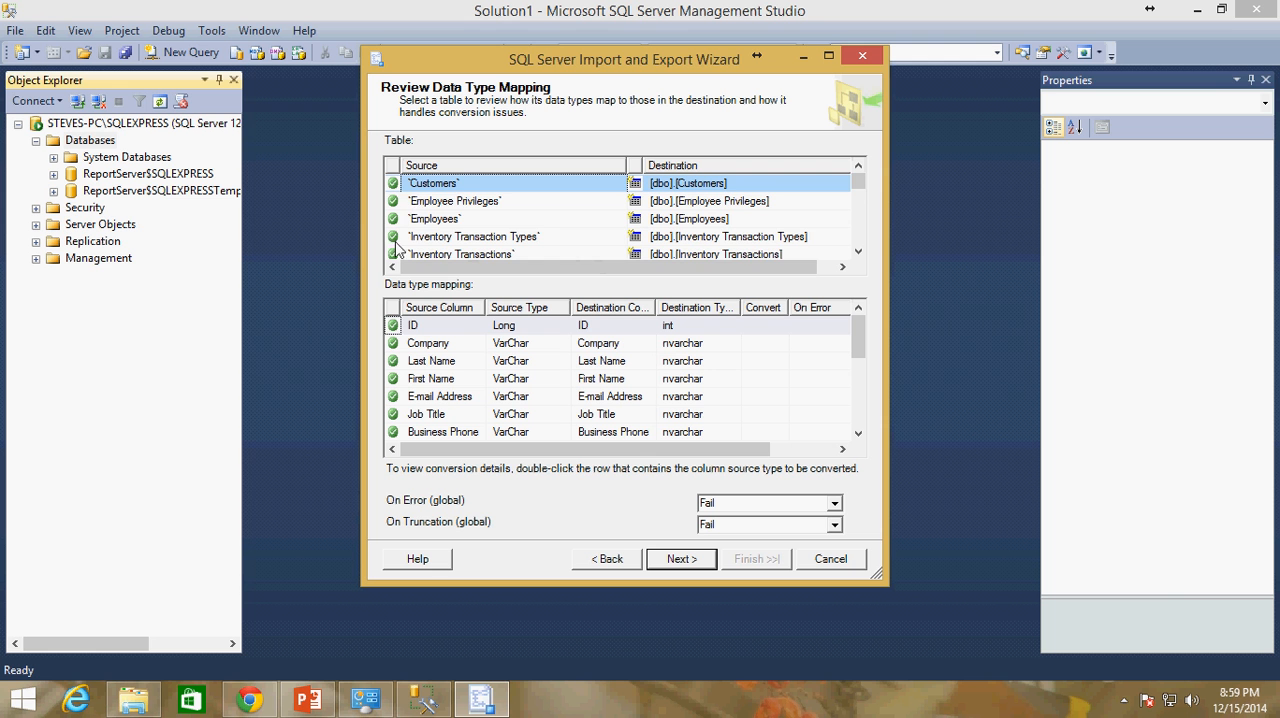
{"action": "left_click_drag", "start_coordinate": [860, 190], "coordinate": [857, 222]}
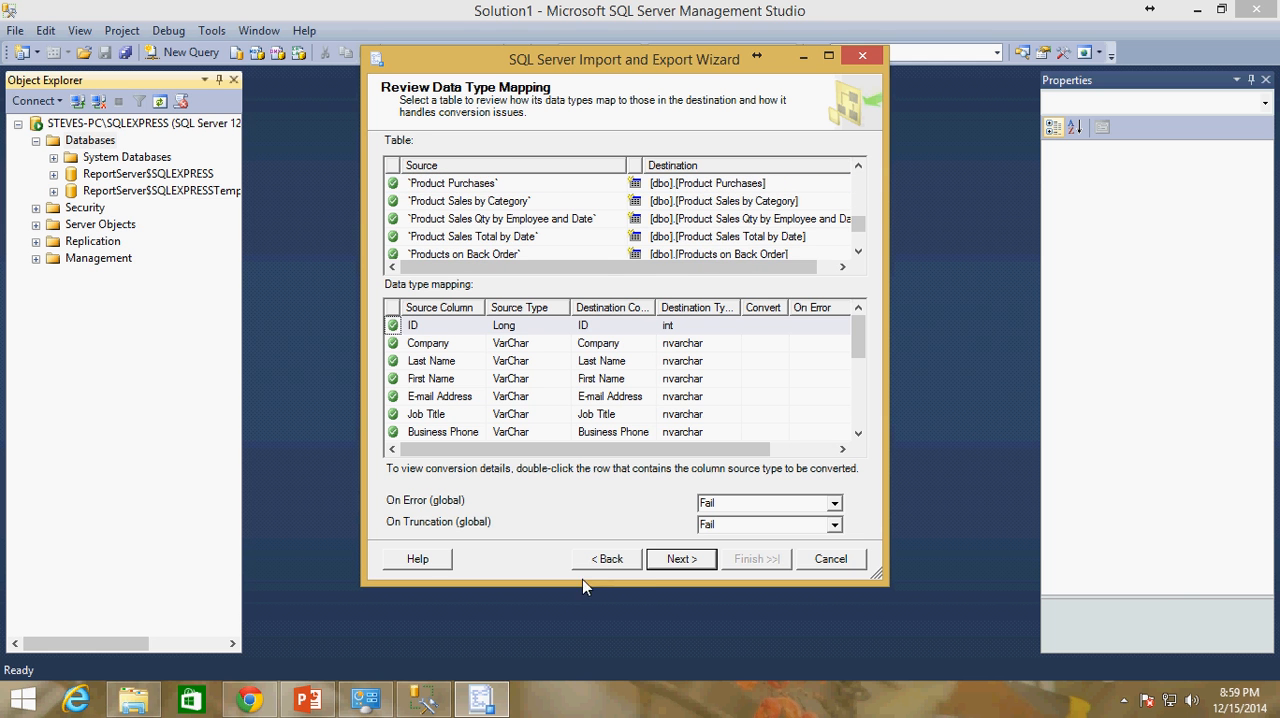
Go back to the source table selection and open the column mappings of the Customers table
{"action": "left_click", "coordinate": [606, 566]}
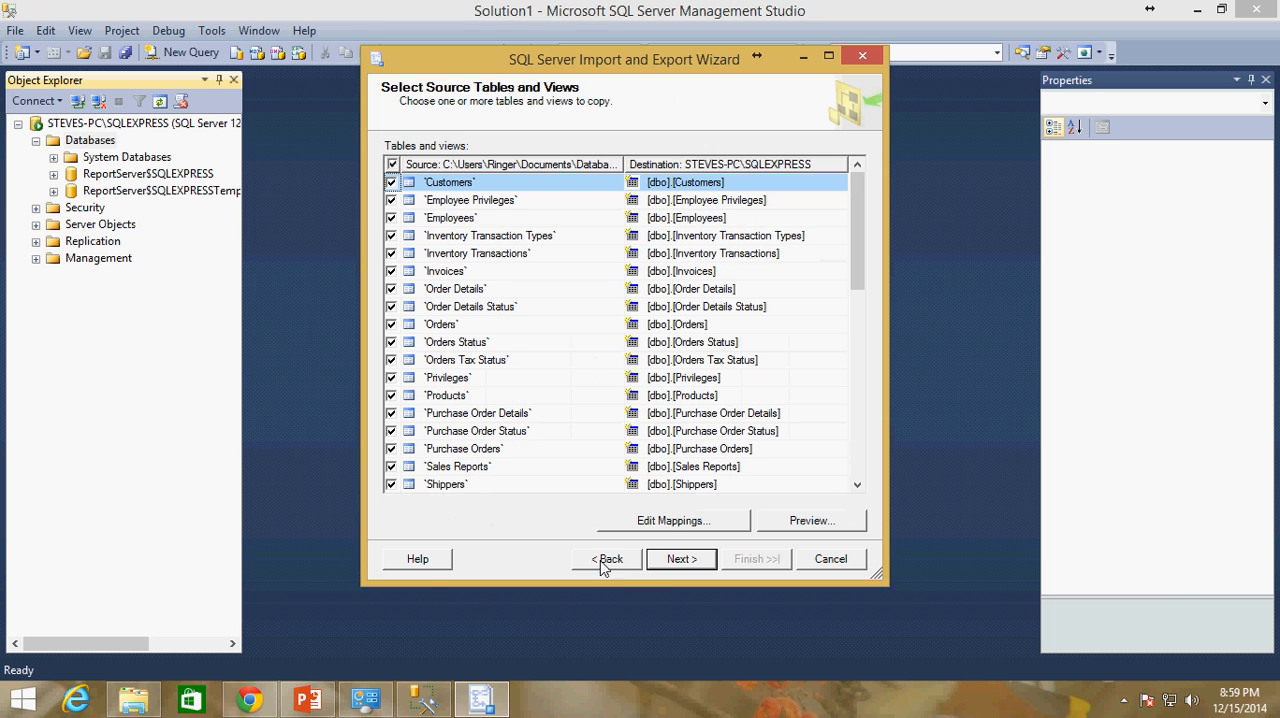
{"action": "left_click", "coordinate": [462, 189]}
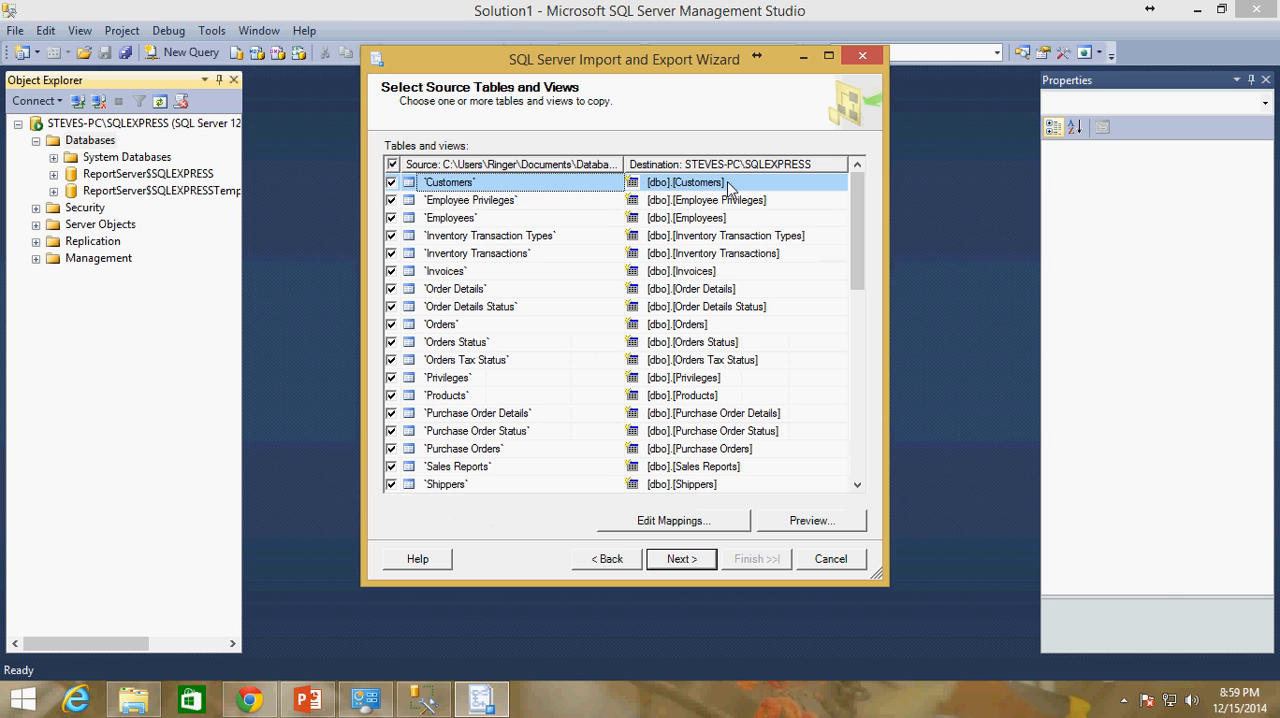
{"action": "left_click", "coordinate": [700, 484], "text": "shift"}
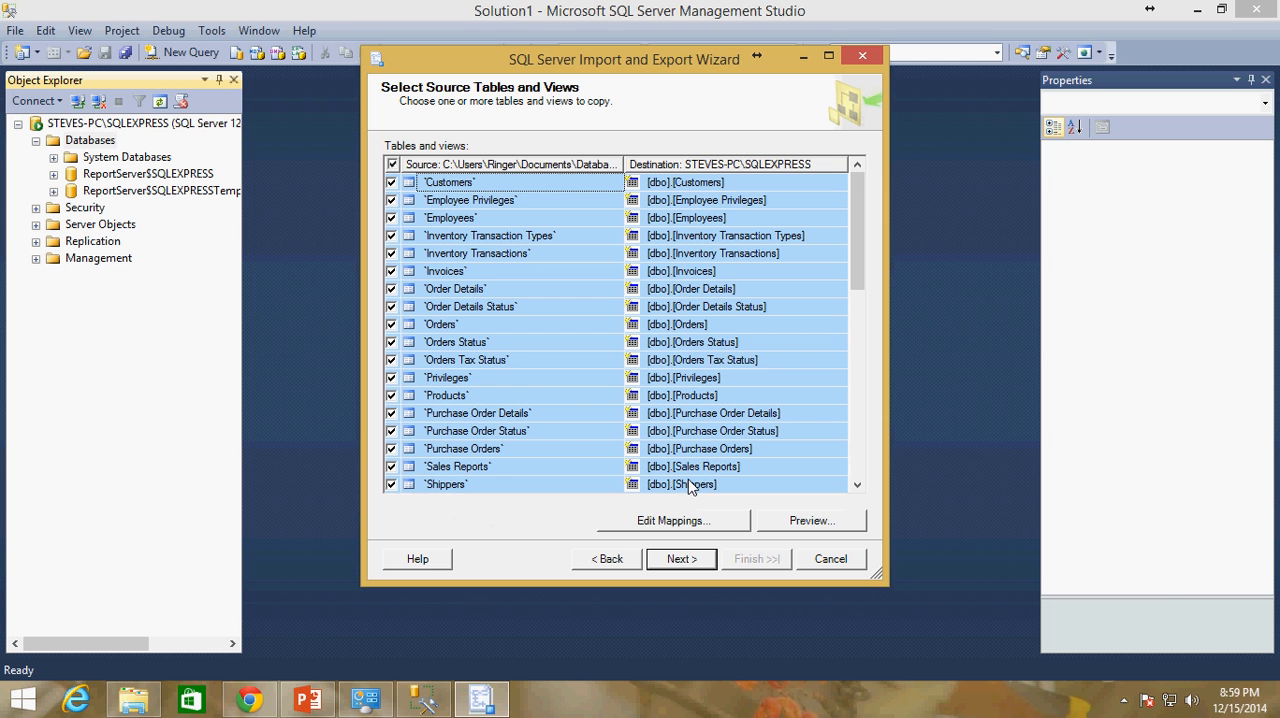
{"action": "left_click", "coordinate": [512, 188]}
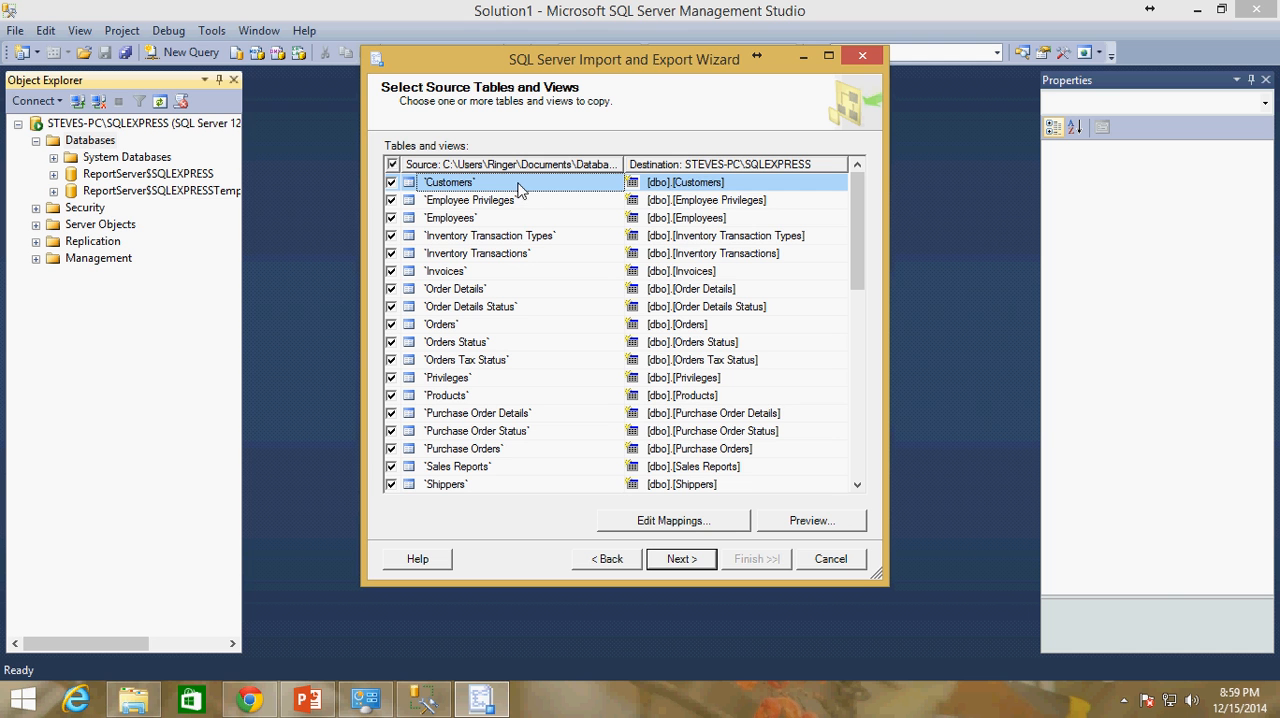
{"action": "left_click", "coordinate": [685, 523]}
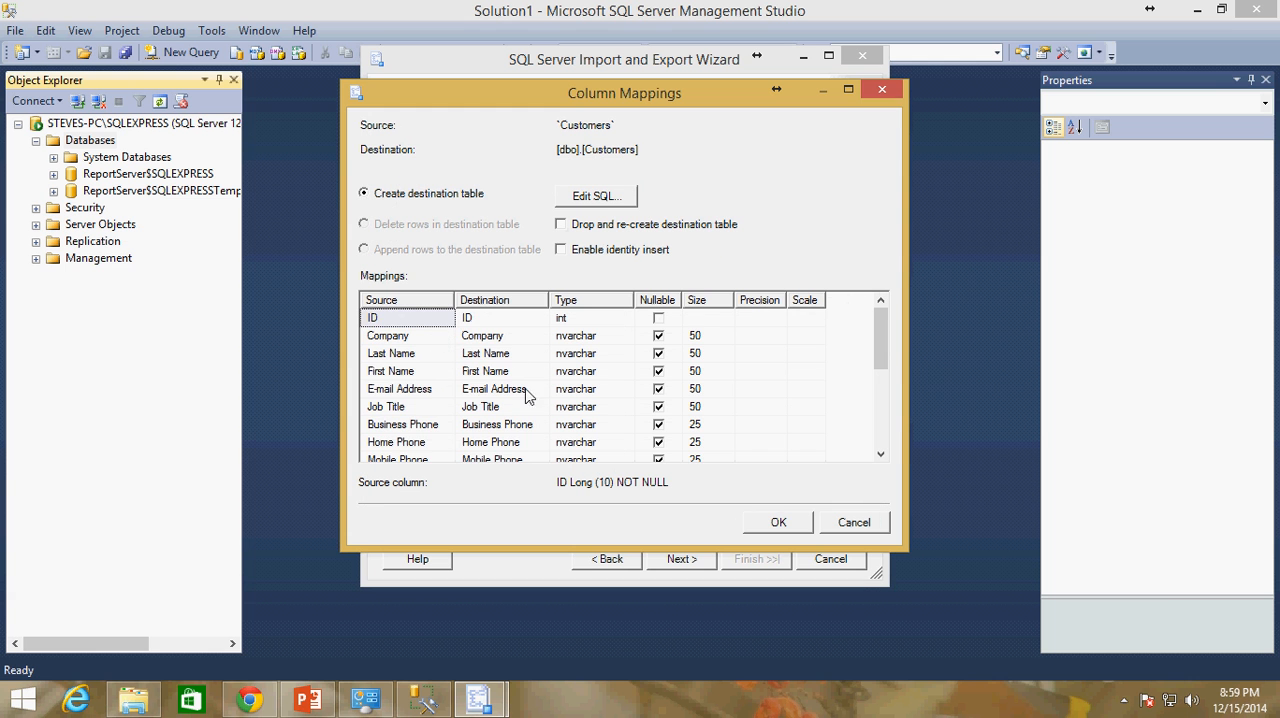
Try the <ignore> destination for the ID column in the Customers mapping and restore its destination to ID
{"action": "mouse_move", "coordinate": [880, 343]}
{"action": "left_mouse_down"}
{"action": "mouse_move", "coordinate": [886, 387]}
{"action": "mouse_move", "coordinate": [886, 345]}
{"action": "left_mouse_up"}
{"action": "left_click", "coordinate": [530, 318]}
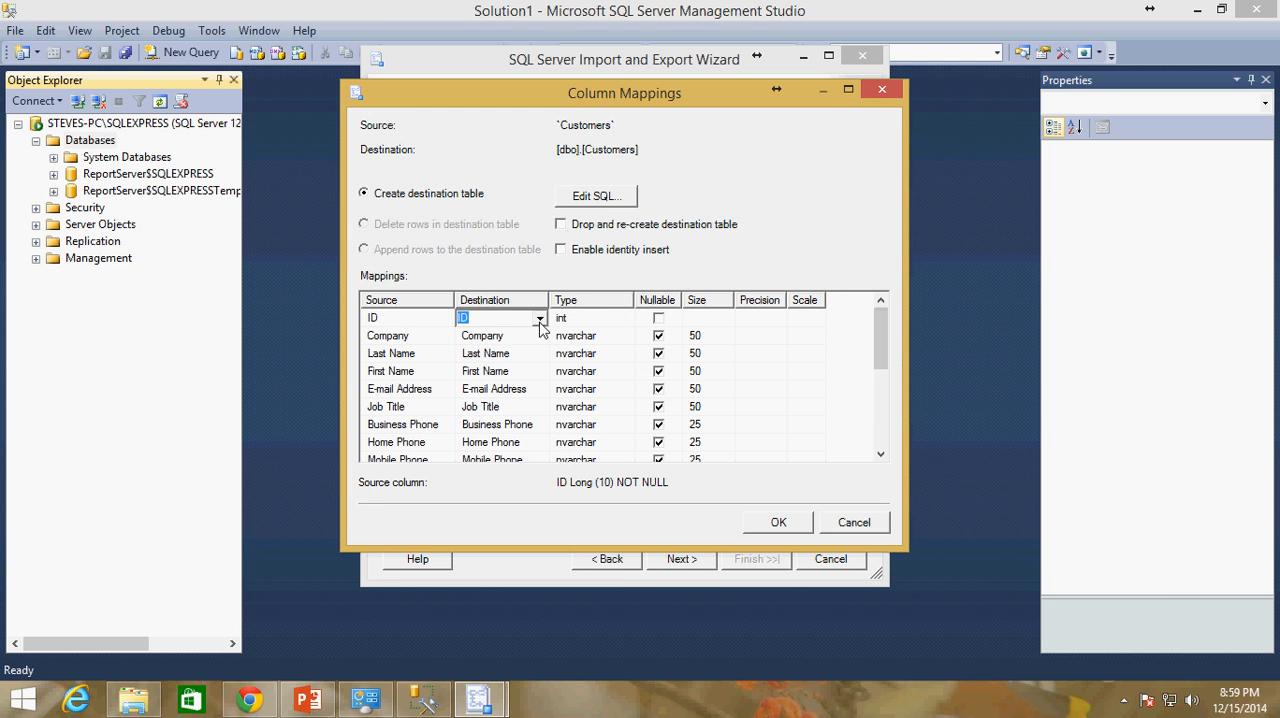
{"action": "left_click", "coordinate": [539, 321]}
{"action": "left_click", "coordinate": [492, 338]}
{"action": "left_click", "coordinate": [540, 320]}
{"action": "left_click", "coordinate": [488, 350]}
{"action": "left_click", "coordinate": [605, 320]}
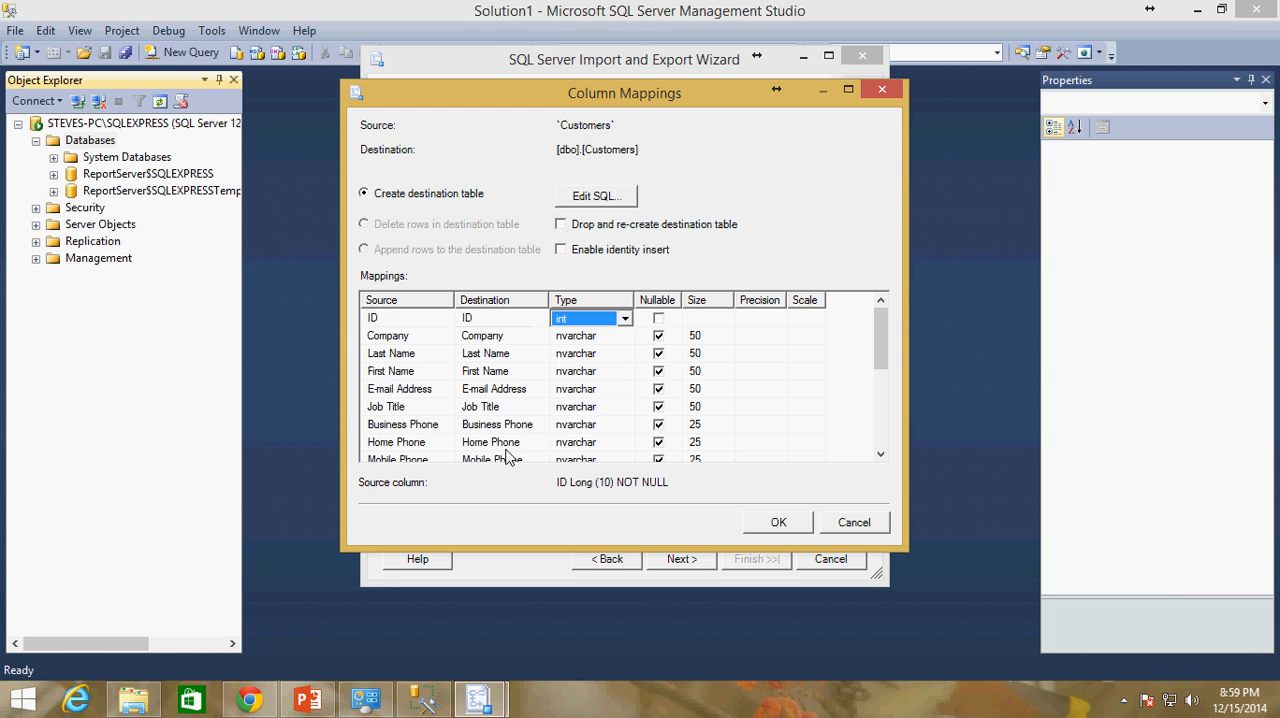
Set the destination of the ID column in the Customers mapping to <ignore>
{"action": "left_click_drag", "start_coordinate": [885, 340], "coordinate": [894, 314]}
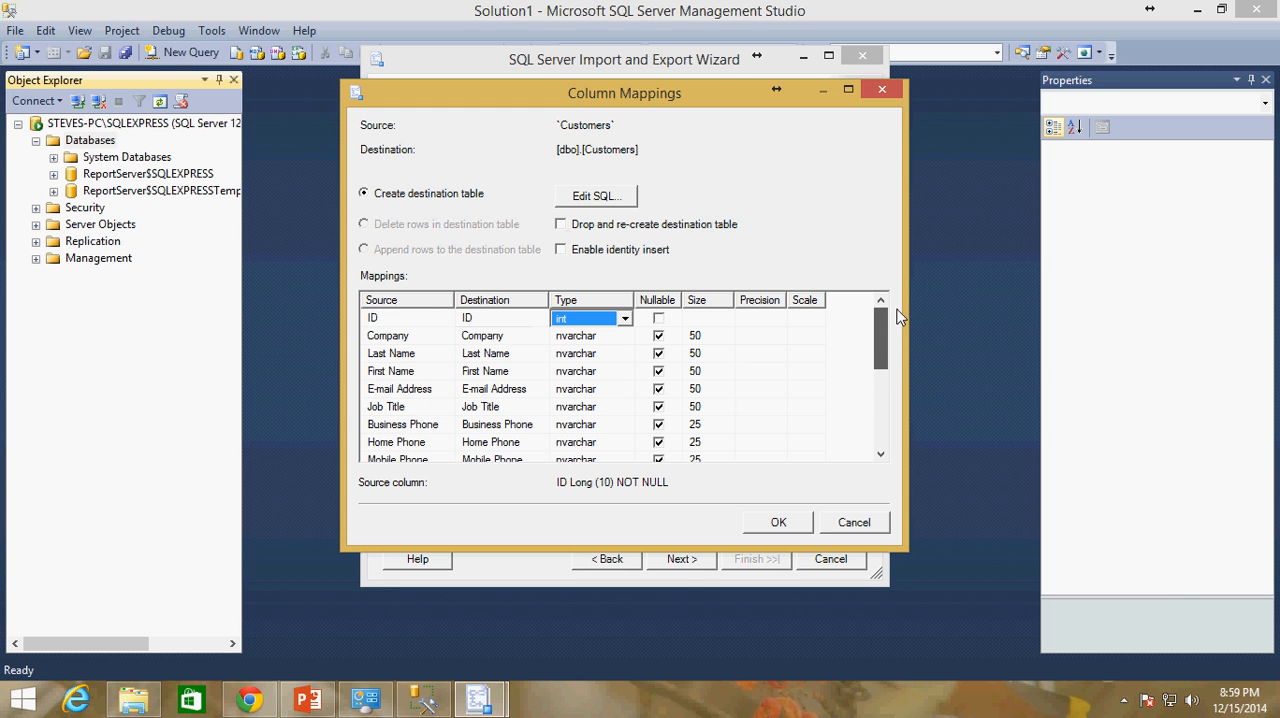
{"action": "left_click", "coordinate": [513, 320]}
{"action": "left_click", "coordinate": [539, 318]}
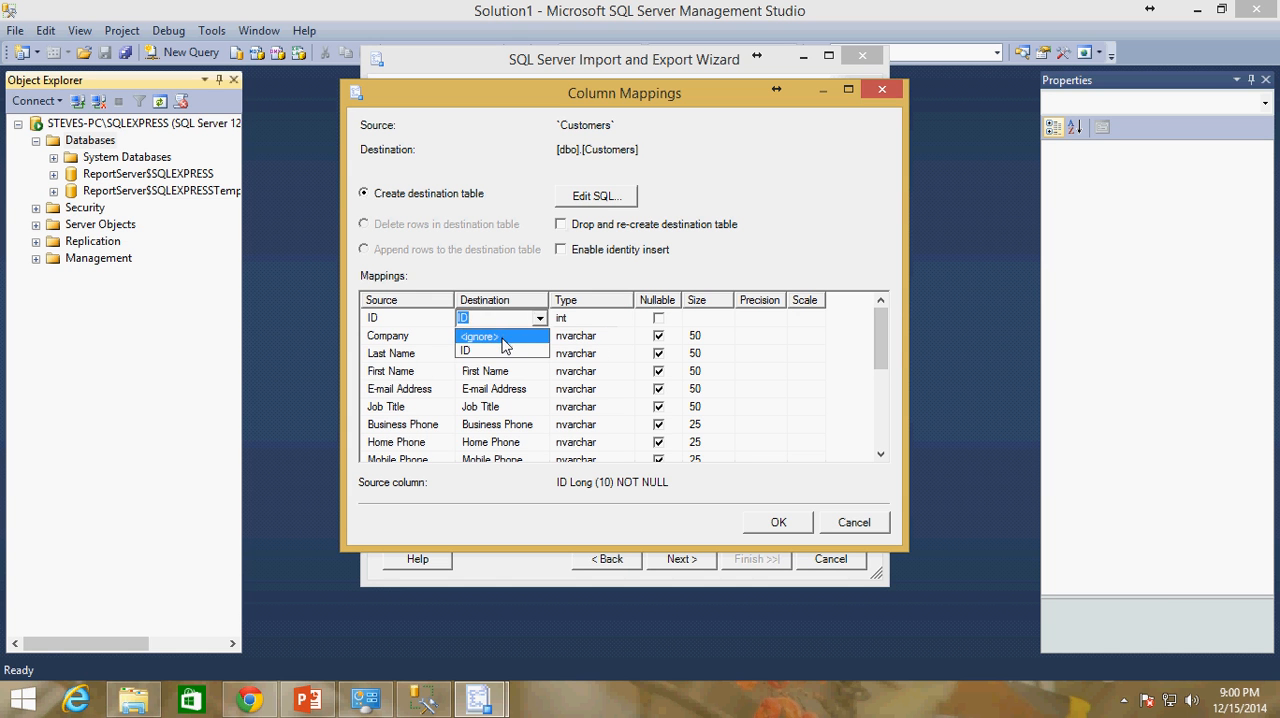
{"action": "left_click", "coordinate": [509, 354]}
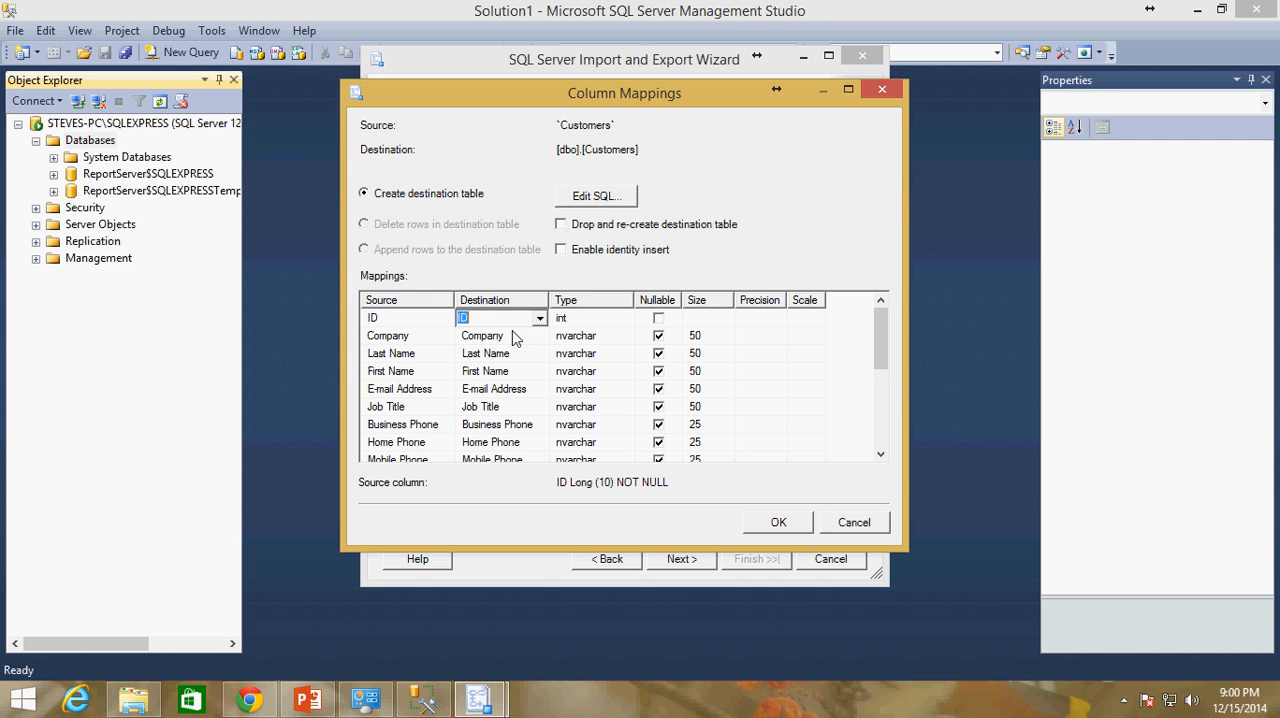
{"action": "left_click", "coordinate": [539, 318]}
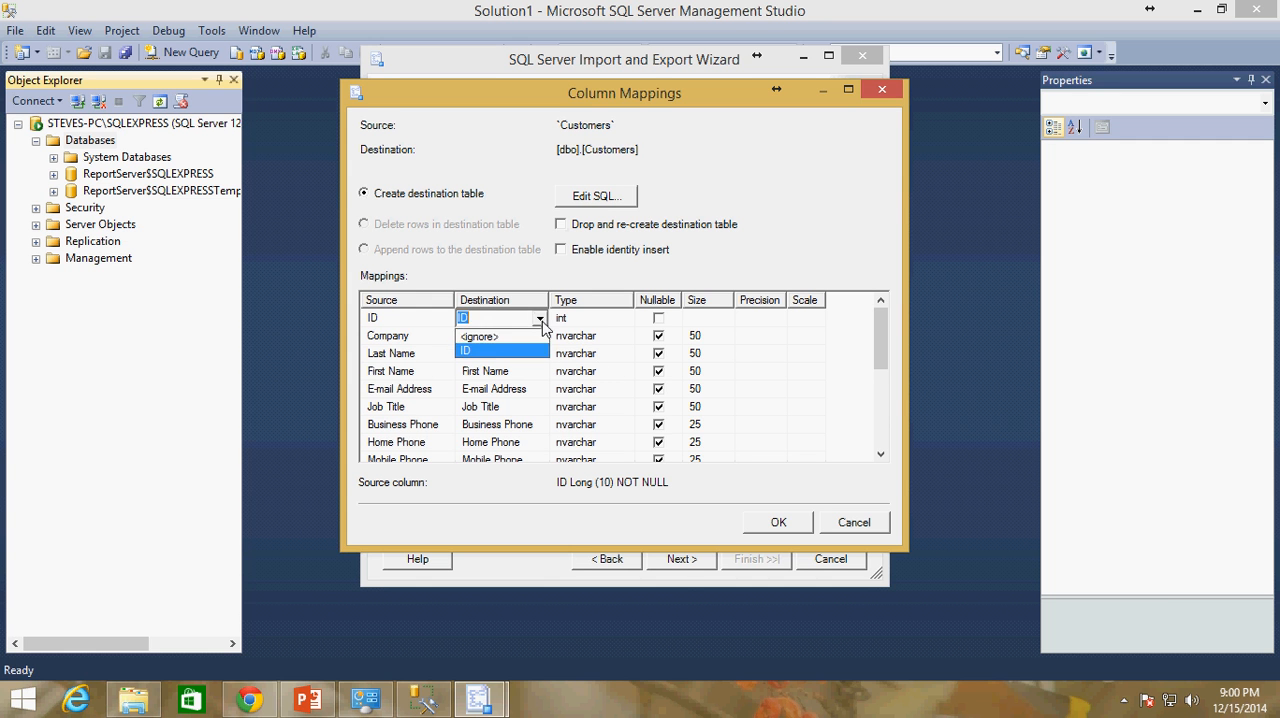
{"action": "left_click", "coordinate": [490, 338]}
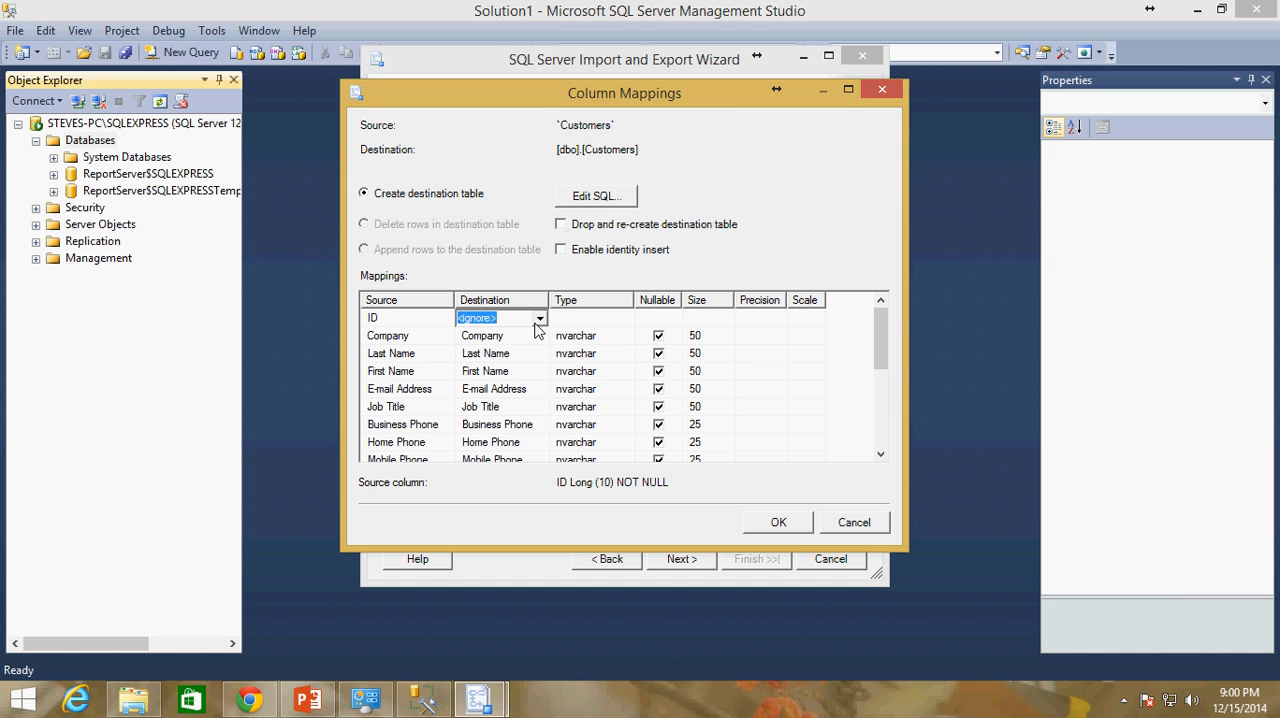
Restore the ID column's destination to ID in the Customers mapping and accept the column mappings
{"action": "left_click", "coordinate": [539, 318]}
{"action": "left_click", "coordinate": [498, 353]}
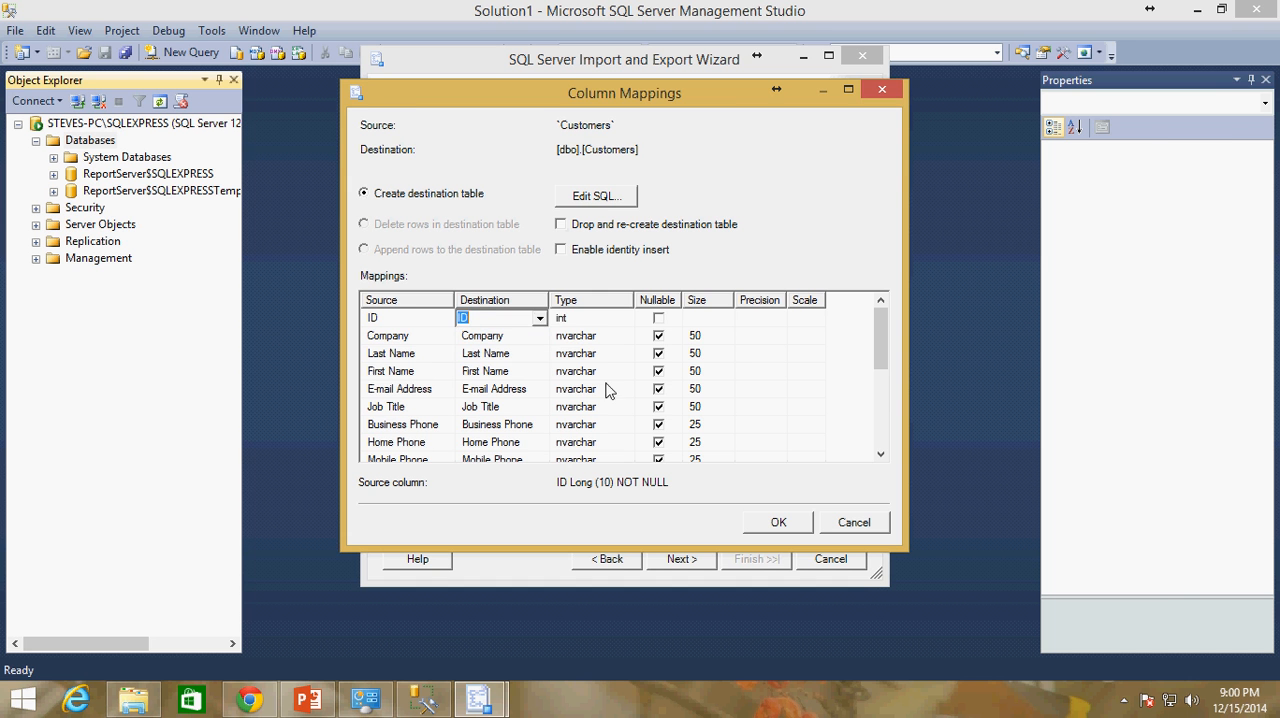
{"action": "left_click", "coordinate": [795, 525]}
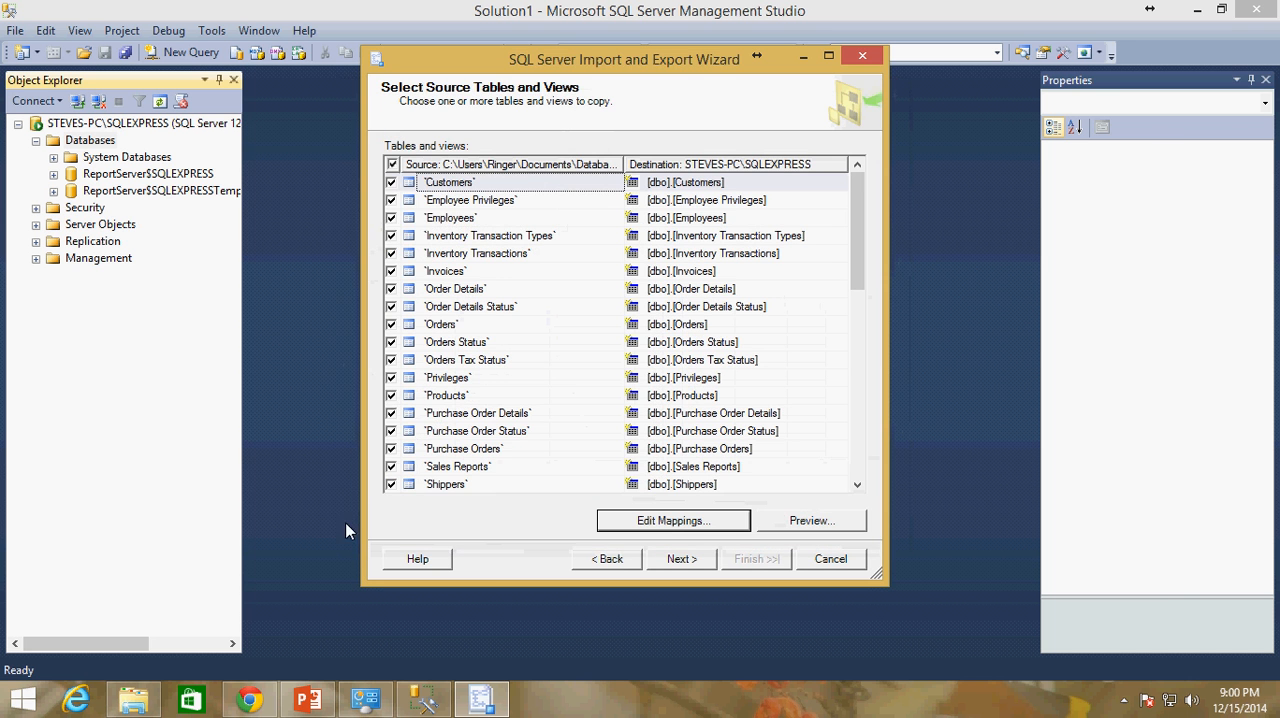
Advance to the data type mapping review and check the mapping status of the remaining tables at the end of the list
{"action": "left_click", "coordinate": [681, 558]}
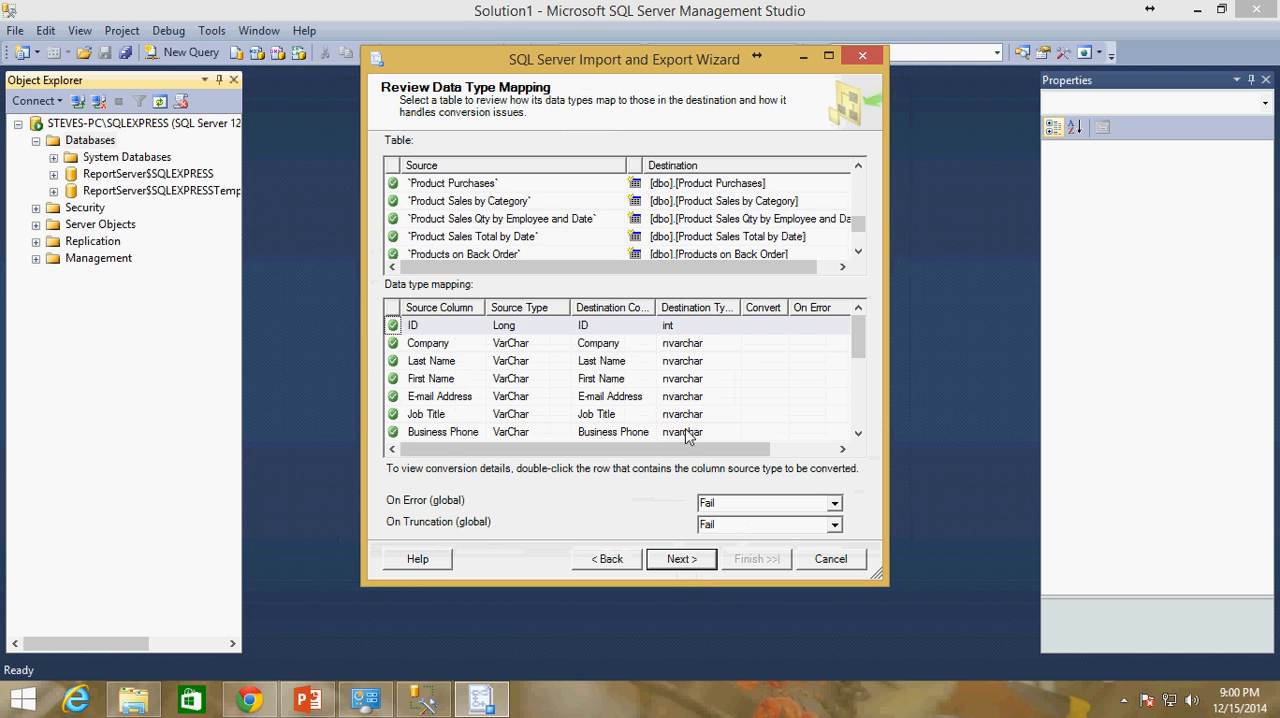
{"action": "left_click_drag", "start_coordinate": [860, 226], "coordinate": [841, 252]}
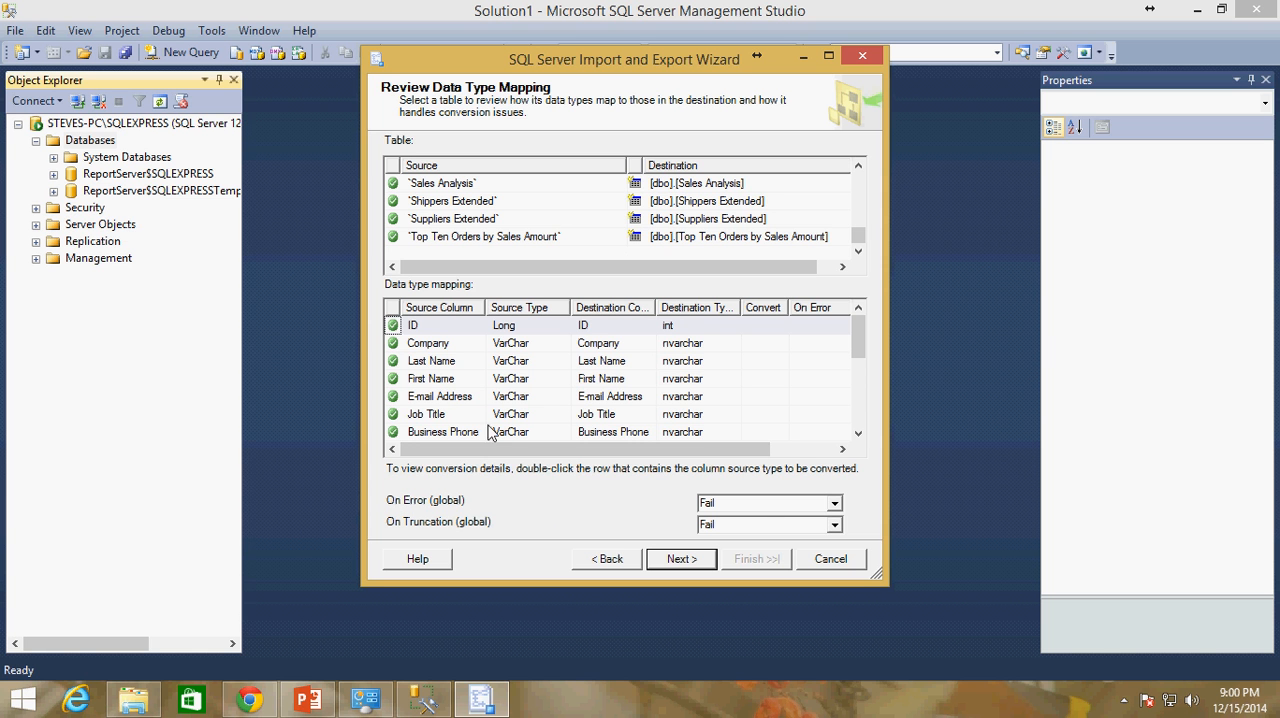
{"action": "left_click_drag", "start_coordinate": [858, 236], "coordinate": [831, 263]}
Try Ignore for the global On Error option and set it back to Fail
{"action": "left_click", "coordinate": [835, 503]}
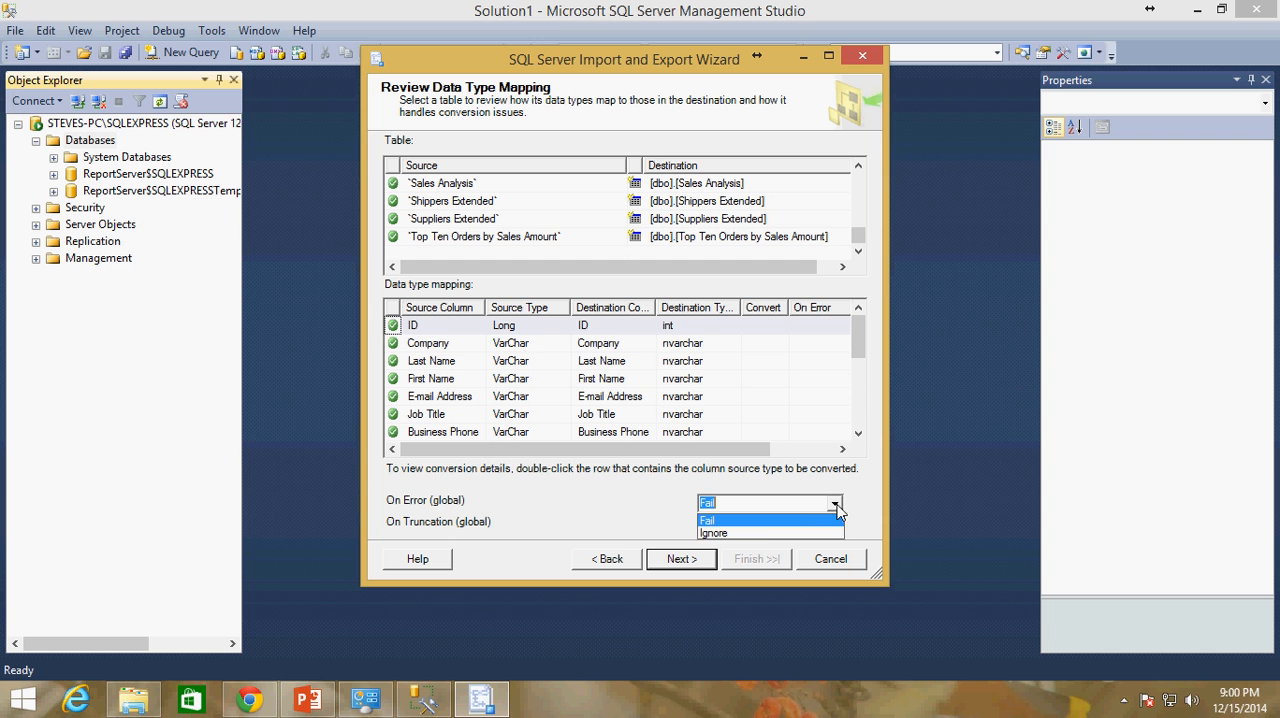
{"action": "left_click", "coordinate": [750, 535]}
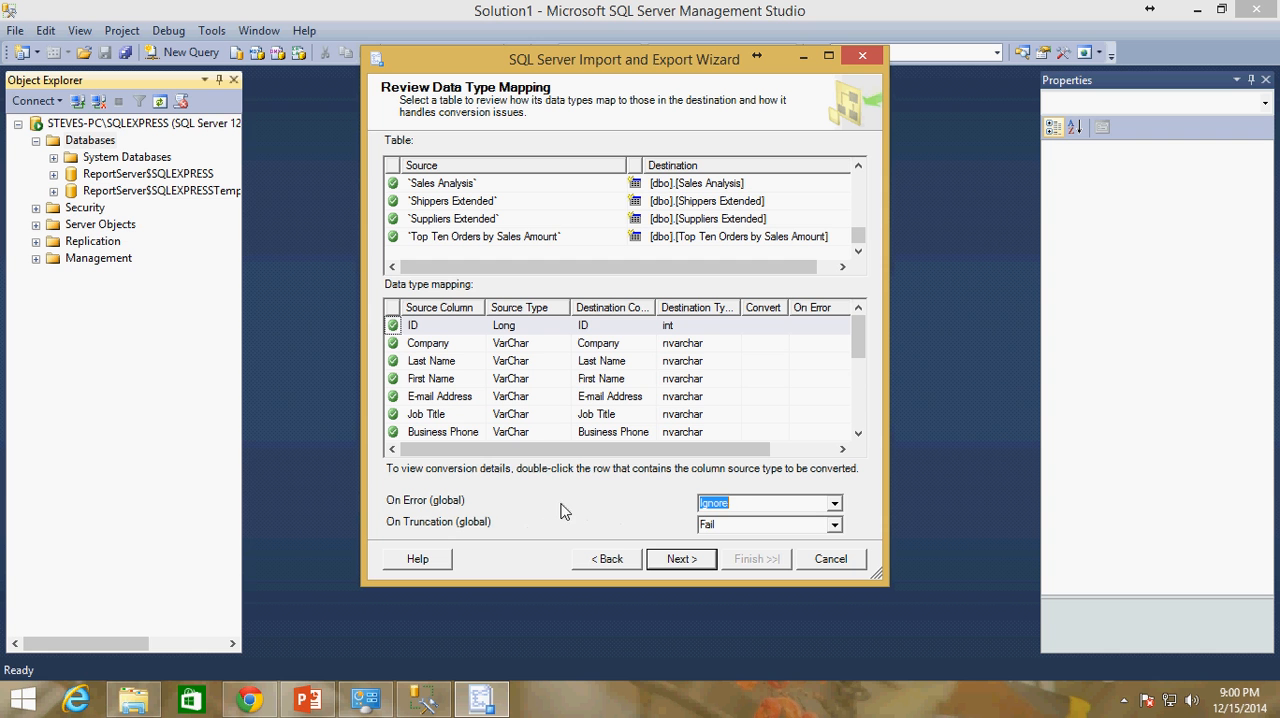
{"action": "left_click", "coordinate": [837, 511]}
{"action": "left_click", "coordinate": [740, 520]}
Continue with the package set to run immediately and finish the wizard to execute the import
{"action": "left_click", "coordinate": [680, 563]}
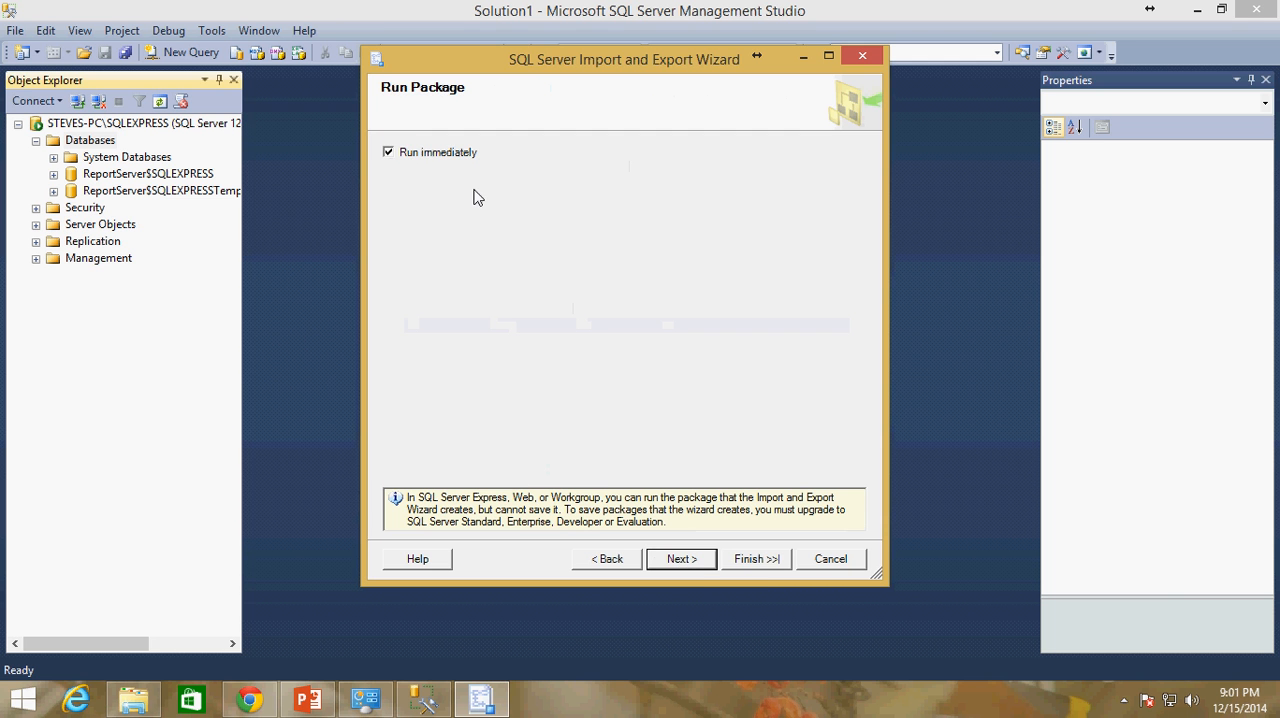
{"action": "left_click", "coordinate": [699, 563]}
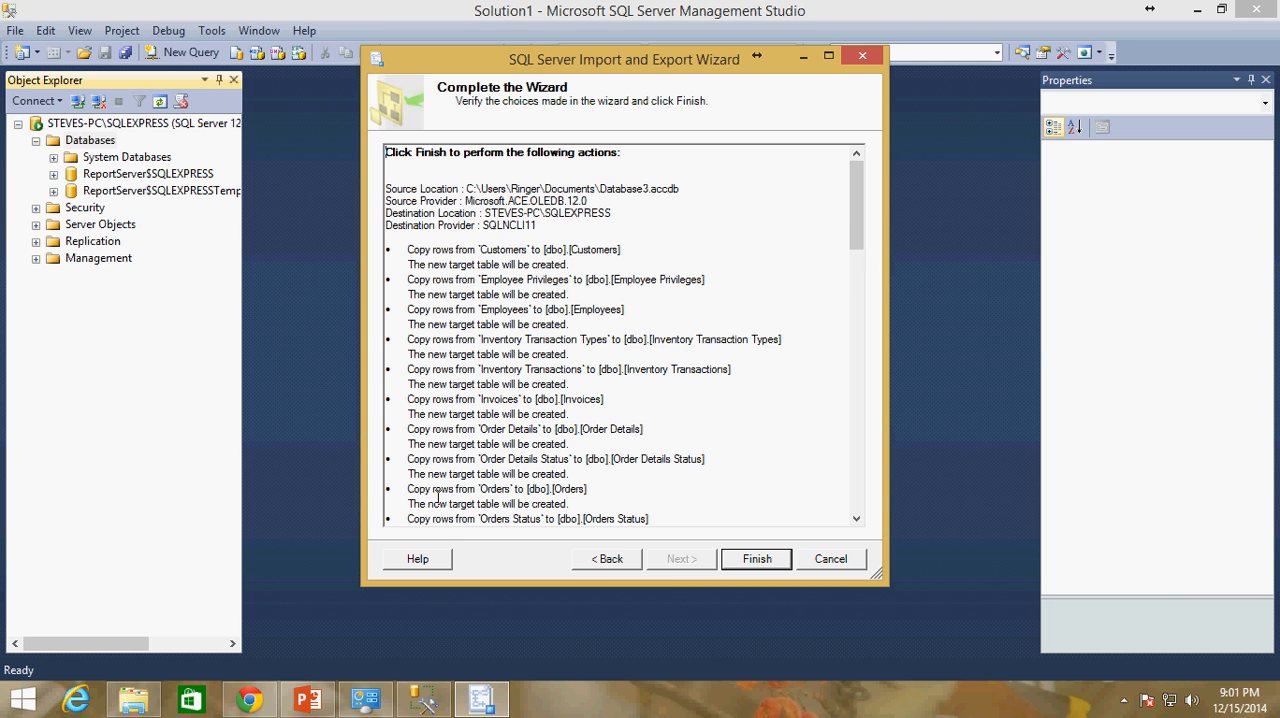
{"action": "left_click", "coordinate": [752, 564]}
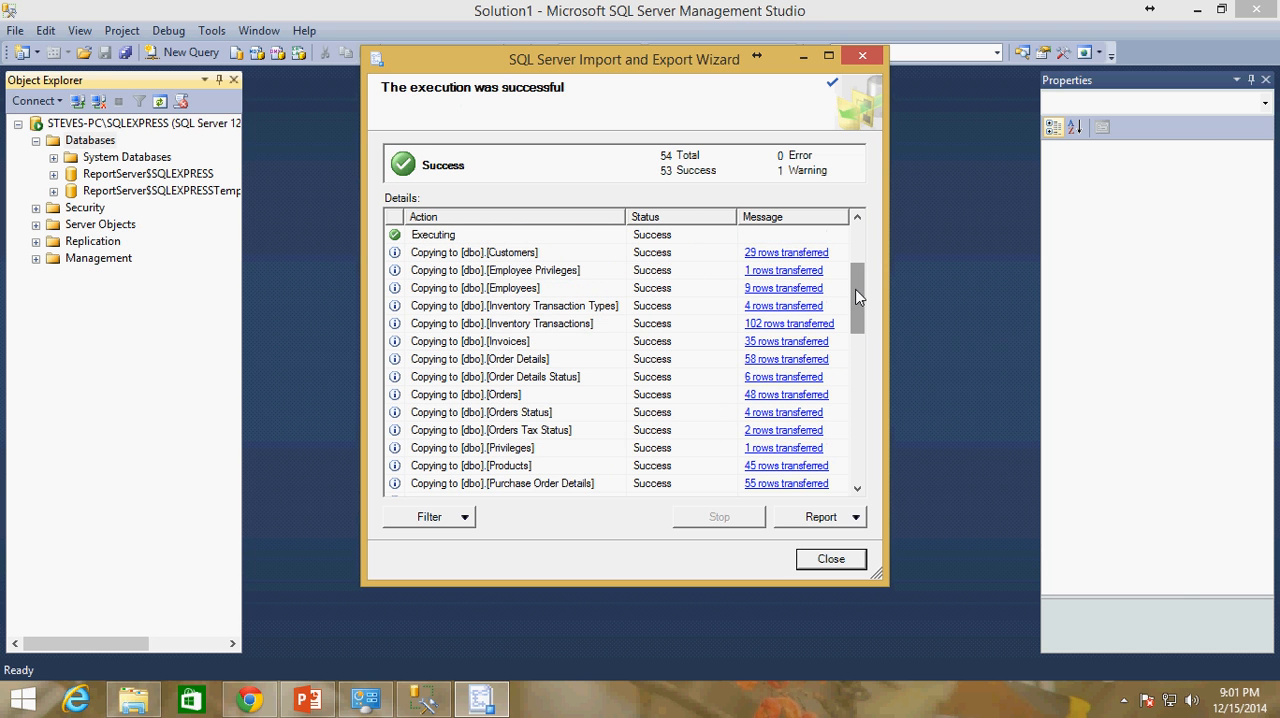
Review the execution details of the import, then read and dismiss the warning message of the Validating action
{"action": "mouse_move", "coordinate": [856, 296]}
{"action": "left_mouse_down"}
{"action": "mouse_move", "coordinate": [849, 460]}
{"action": "mouse_move", "coordinate": [846, 280]}
{"action": "mouse_move", "coordinate": [818, 233]}
{"action": "mouse_move", "coordinate": [860, 290]}
{"action": "mouse_move", "coordinate": [860, 270]}
{"action": "mouse_move", "coordinate": [865, 298]}
{"action": "left_mouse_up"}
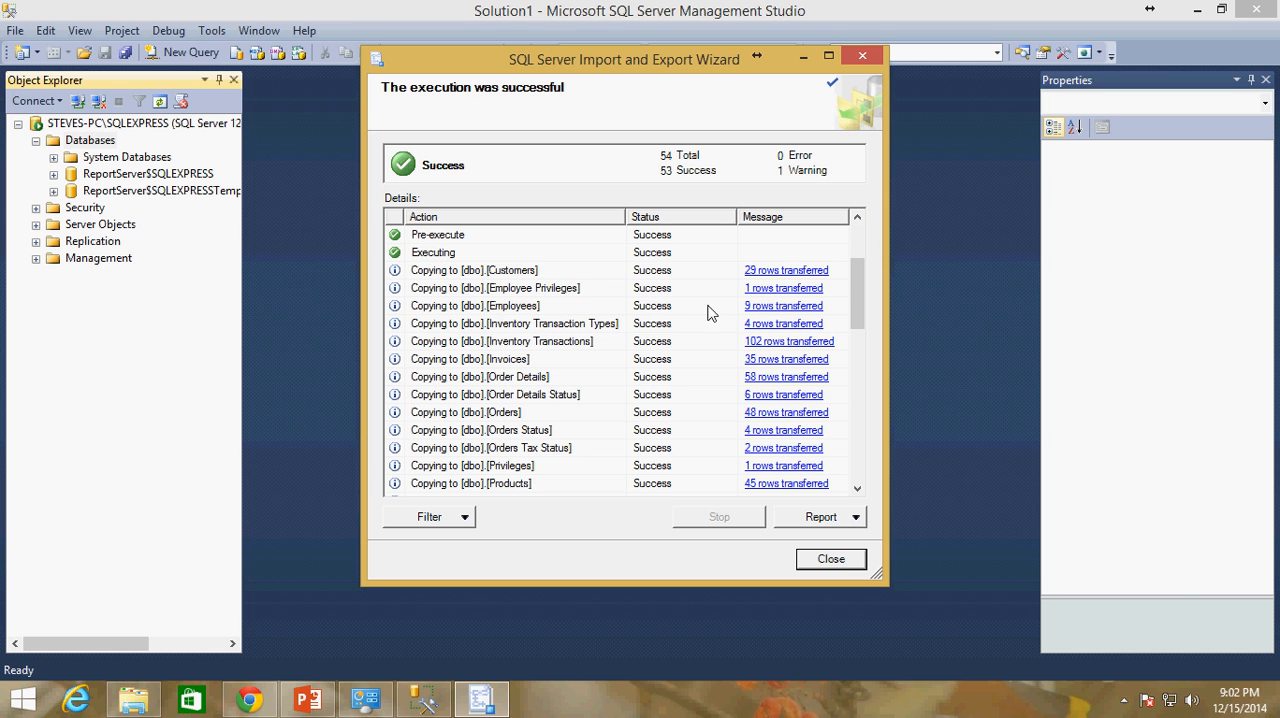
{"action": "scroll", "coordinate": [856, 291], "scroll_direction": "down", "scroll_amount": 10}
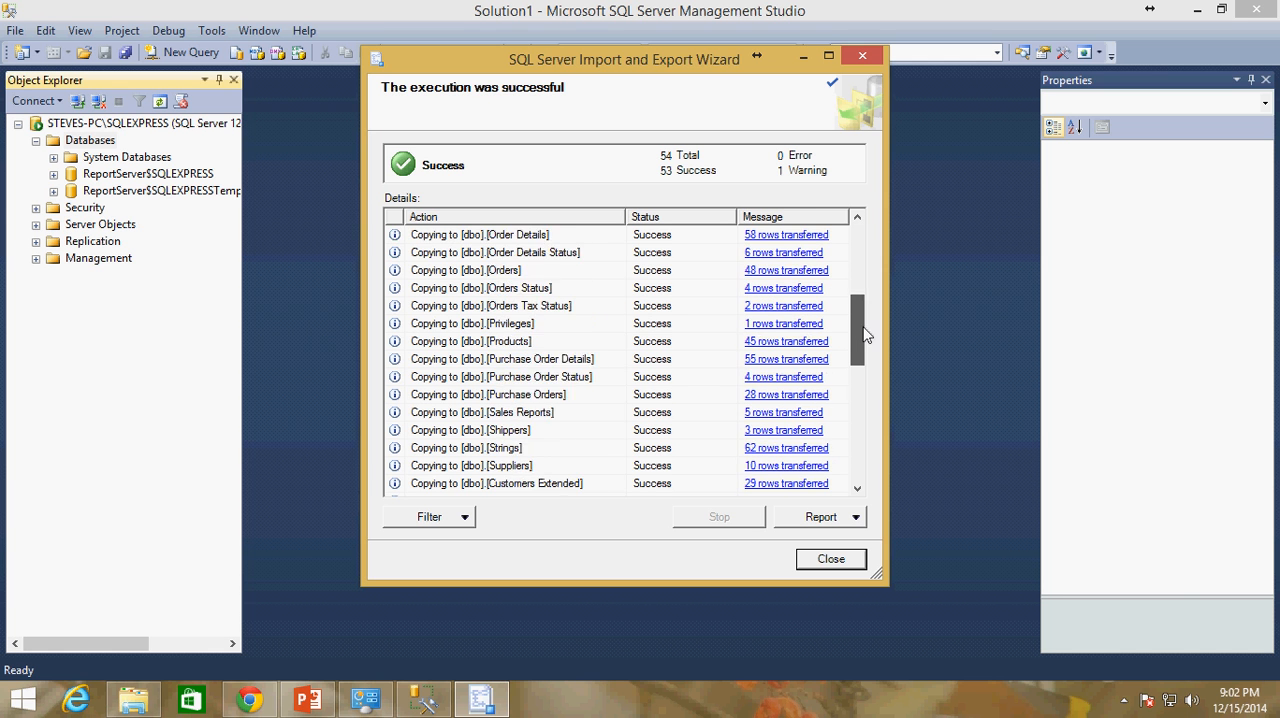
{"action": "scroll", "coordinate": [862, 360], "scroll_direction": "up", "scroll_amount": 4}
{"action": "scroll", "coordinate": [862, 360], "scroll_direction": "up", "scroll_amount": 9}
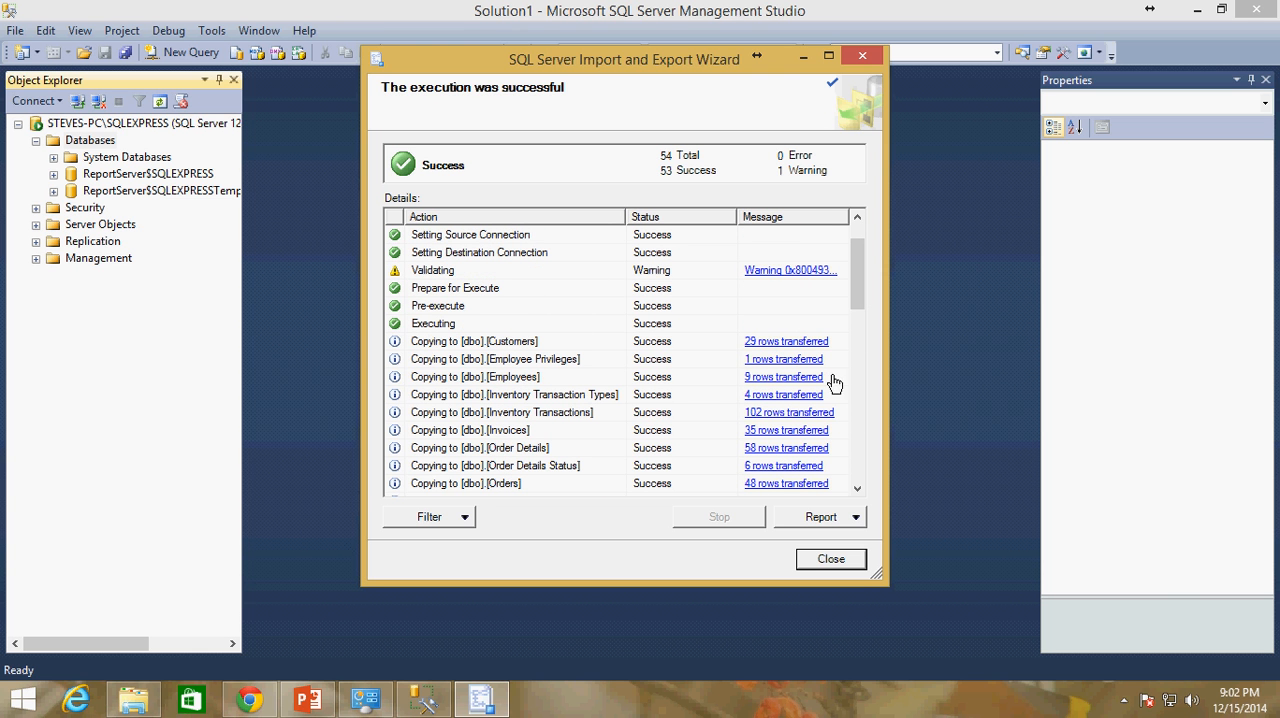
{"action": "left_click", "coordinate": [787, 278]}
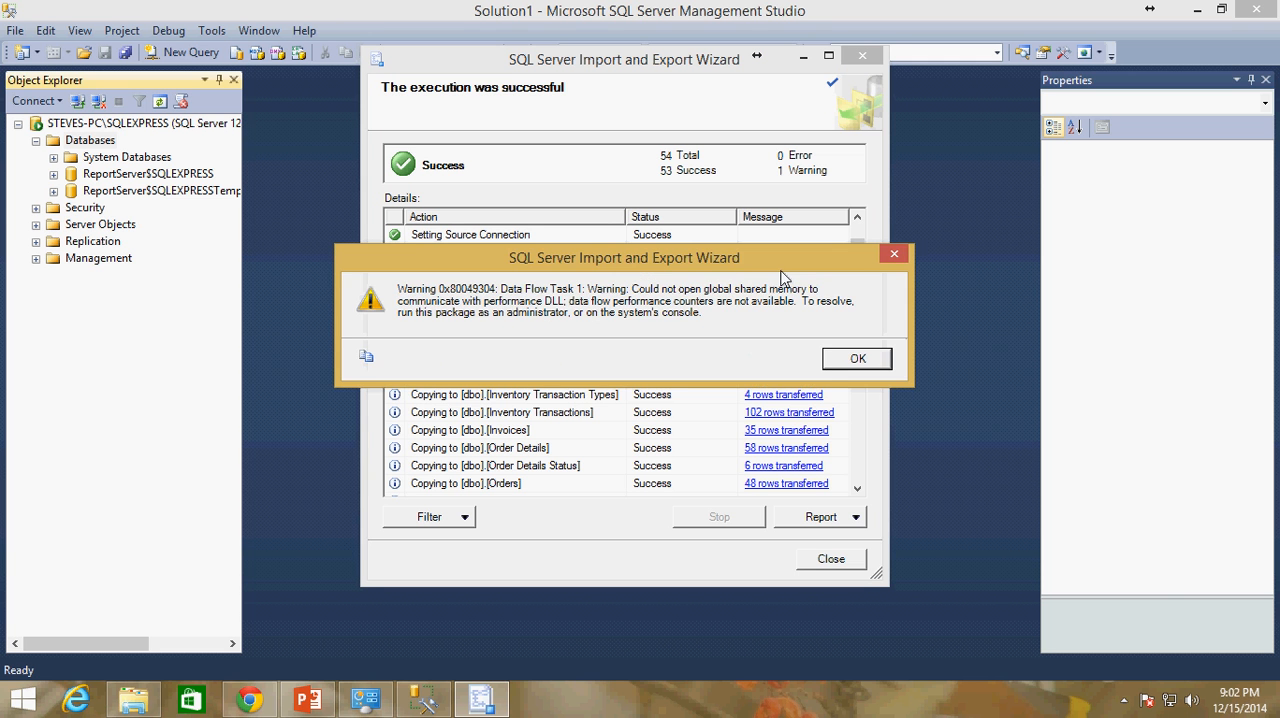
{"action": "mouse_move", "coordinate": [746, 249]}
{"action": "left_mouse_down"}
{"action": "mouse_move", "coordinate": [706, 247]}
{"action": "mouse_move", "coordinate": [712, 290]}
{"action": "mouse_move", "coordinate": [754, 262]}
{"action": "left_mouse_up"}
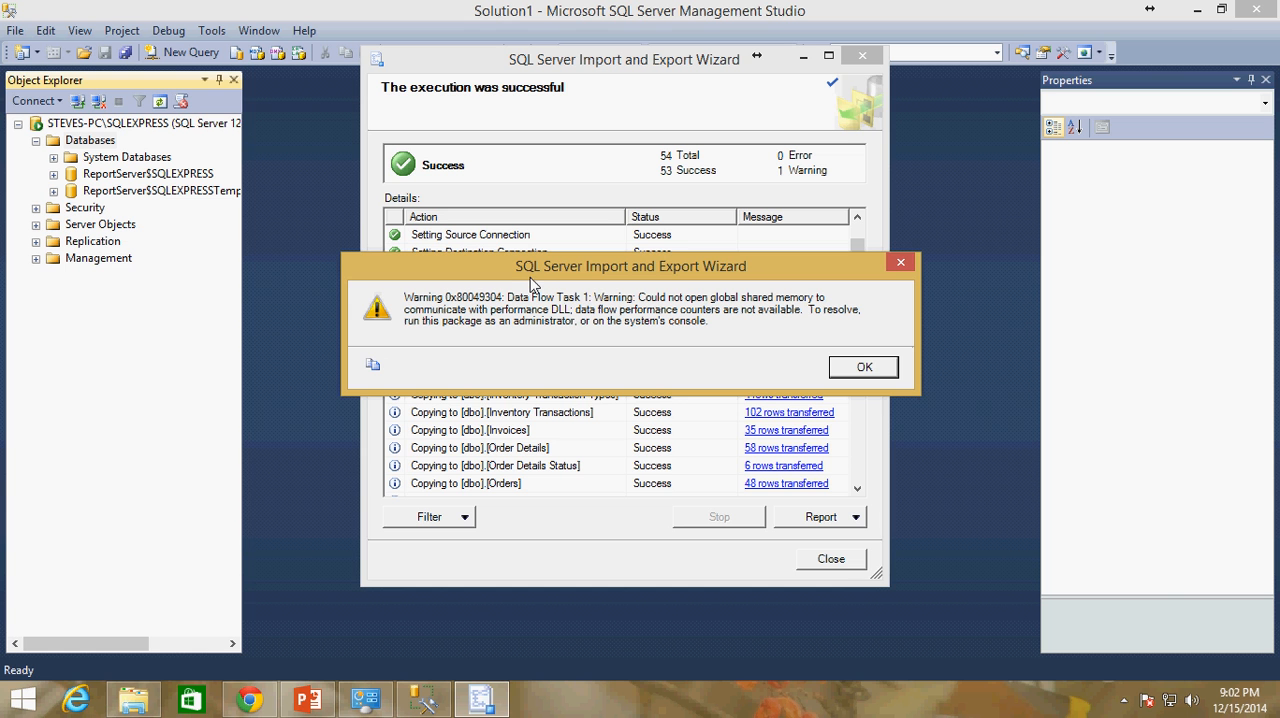
{"action": "left_click", "coordinate": [862, 369]}
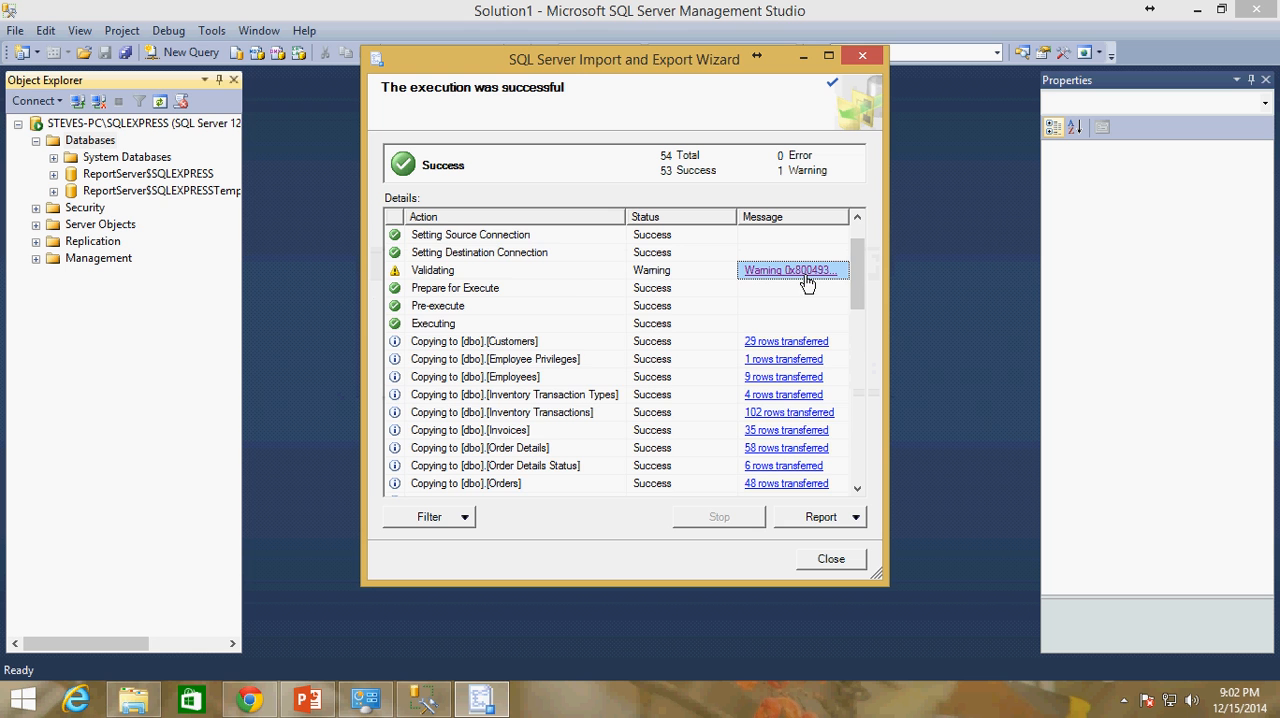
View the transfer report for the Products table and close it
{"action": "scroll", "coordinate": [862, 262], "scroll_direction": "down", "scroll_amount": 3}
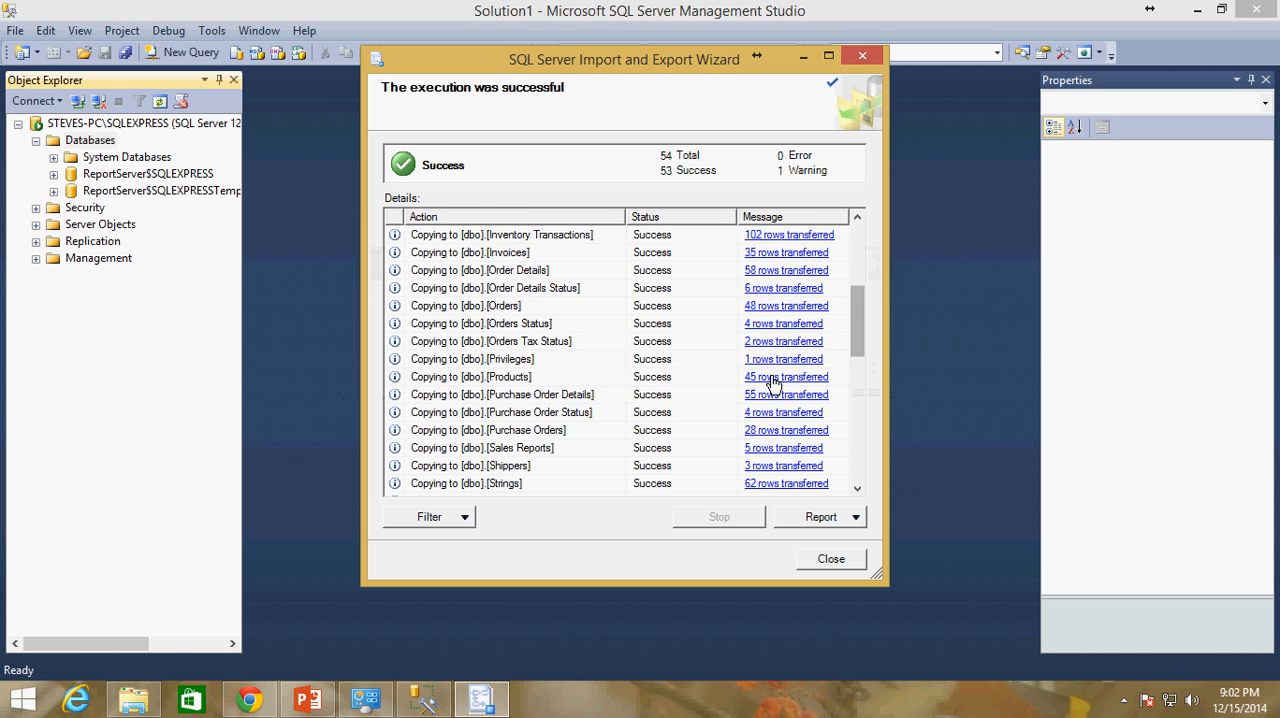
{"action": "left_click", "coordinate": [772, 379]}
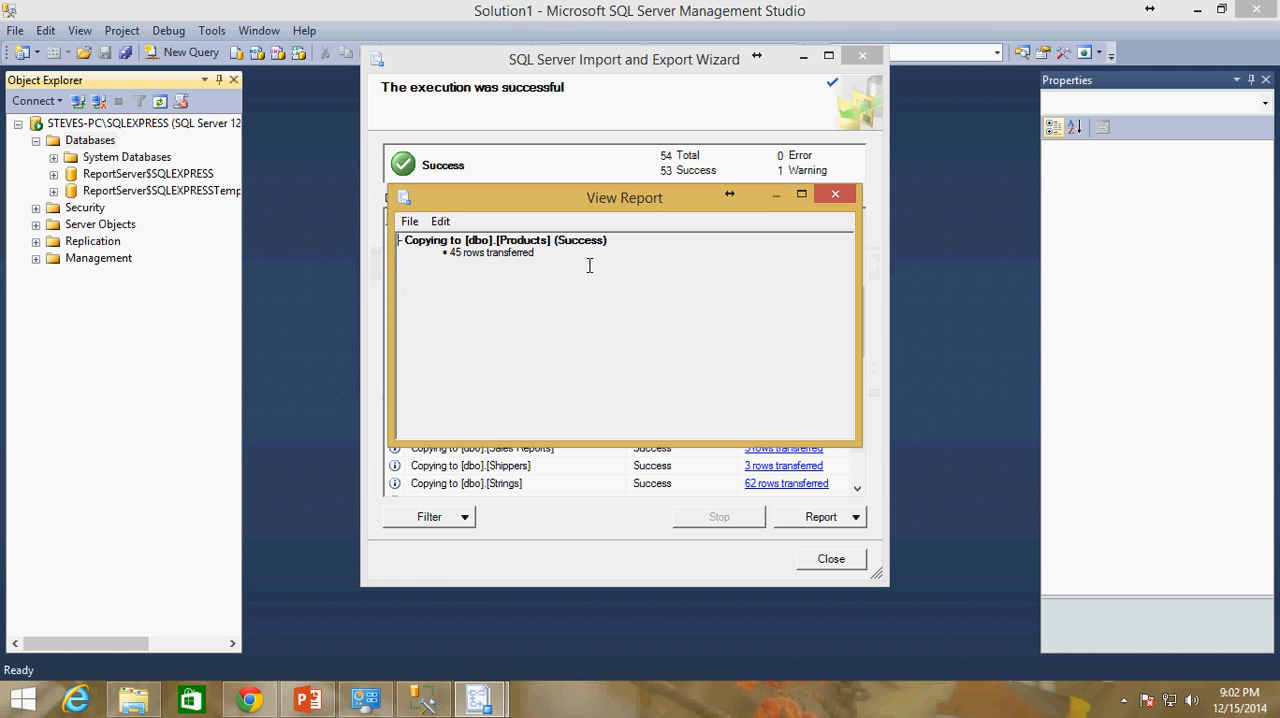
{"action": "left_click_drag", "start_coordinate": [589, 265], "coordinate": [392, 243]}
{"action": "left_click", "coordinate": [432, 272]}
{"action": "left_click_drag", "start_coordinate": [602, 210], "coordinate": [547, 341]}
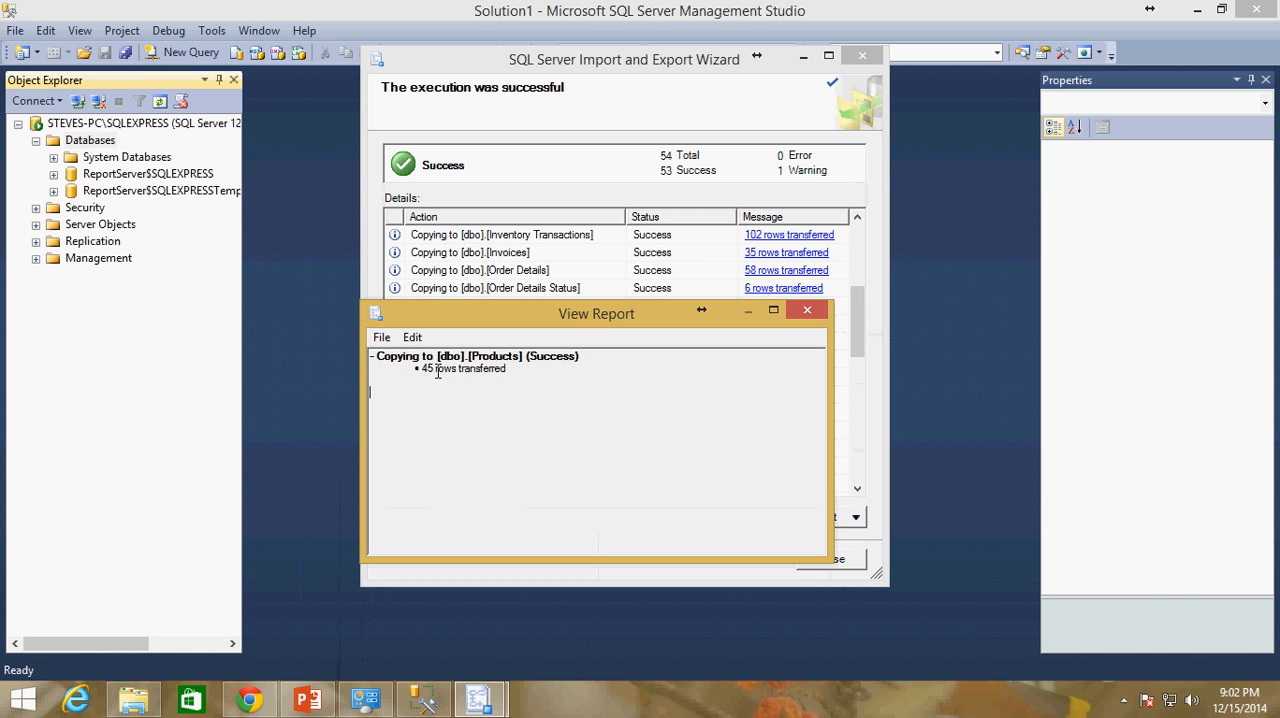
{"action": "left_click_drag", "start_coordinate": [433, 377], "coordinate": [574, 371]}
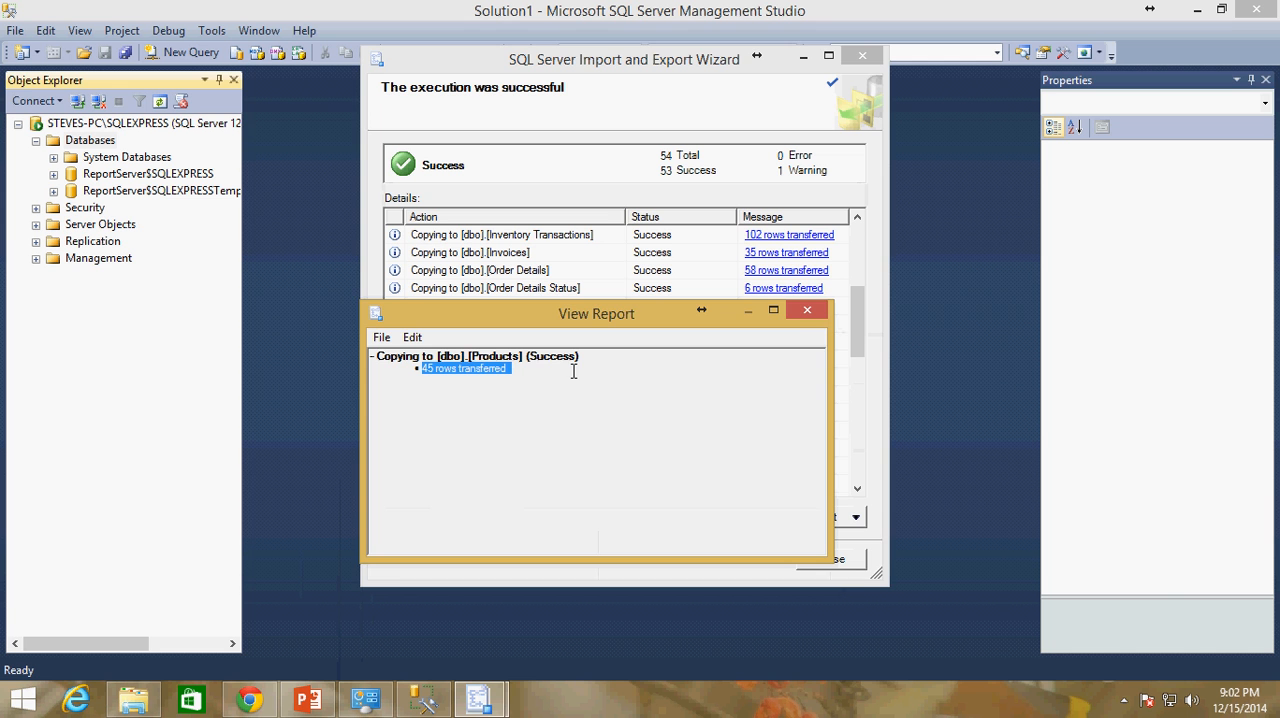
{"action": "left_click", "coordinate": [807, 313]}
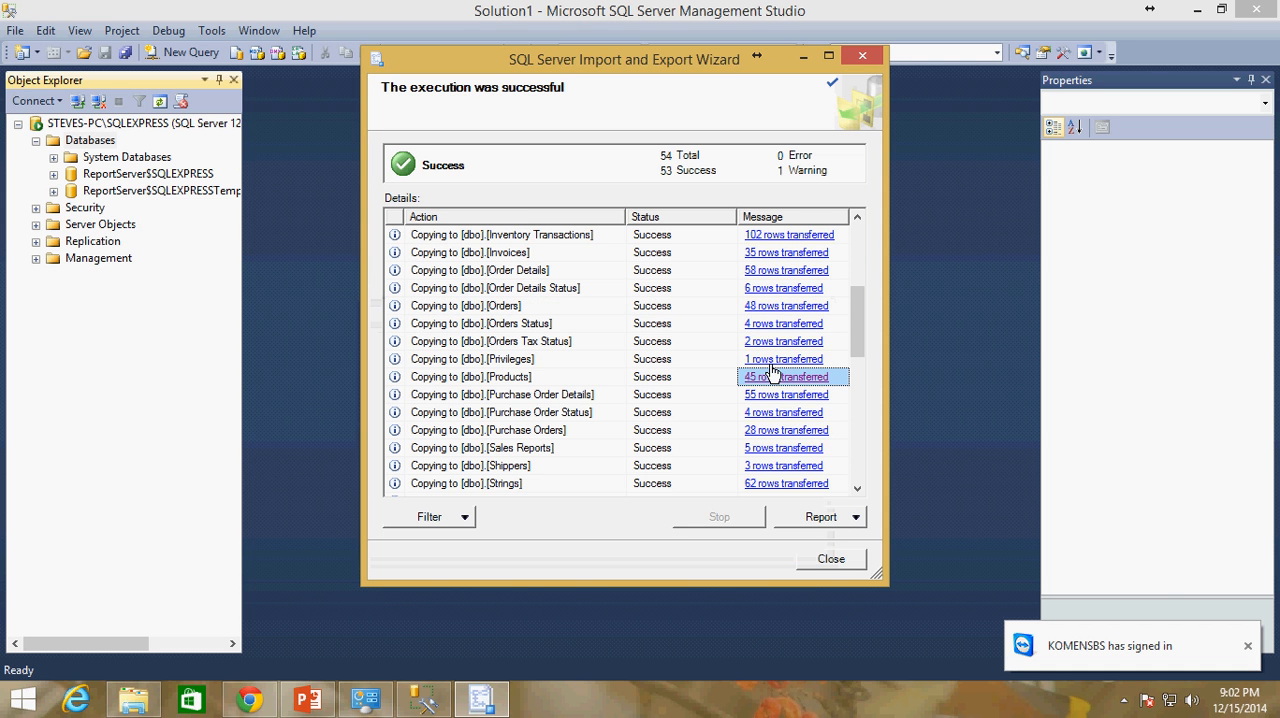
Check the available report options and close the Import and Export Wizard
{"action": "left_click", "coordinate": [856, 521]}
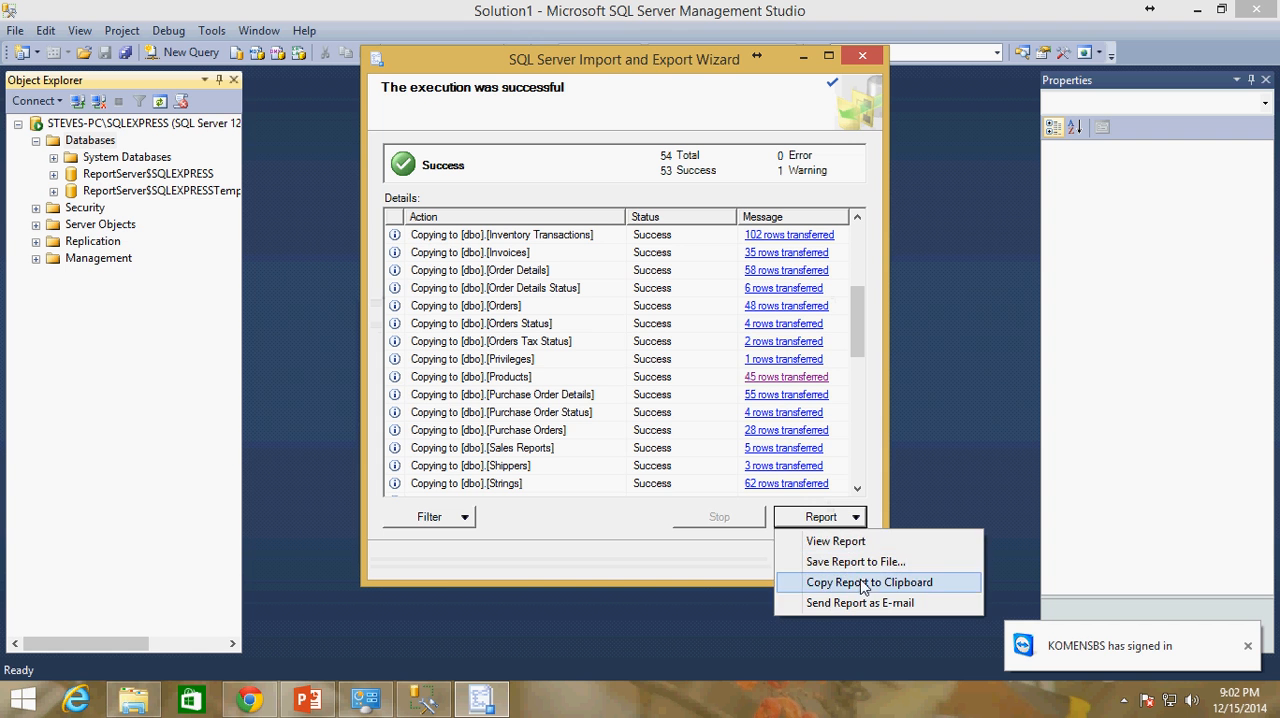
{"action": "left_click", "coordinate": [359, 558]}
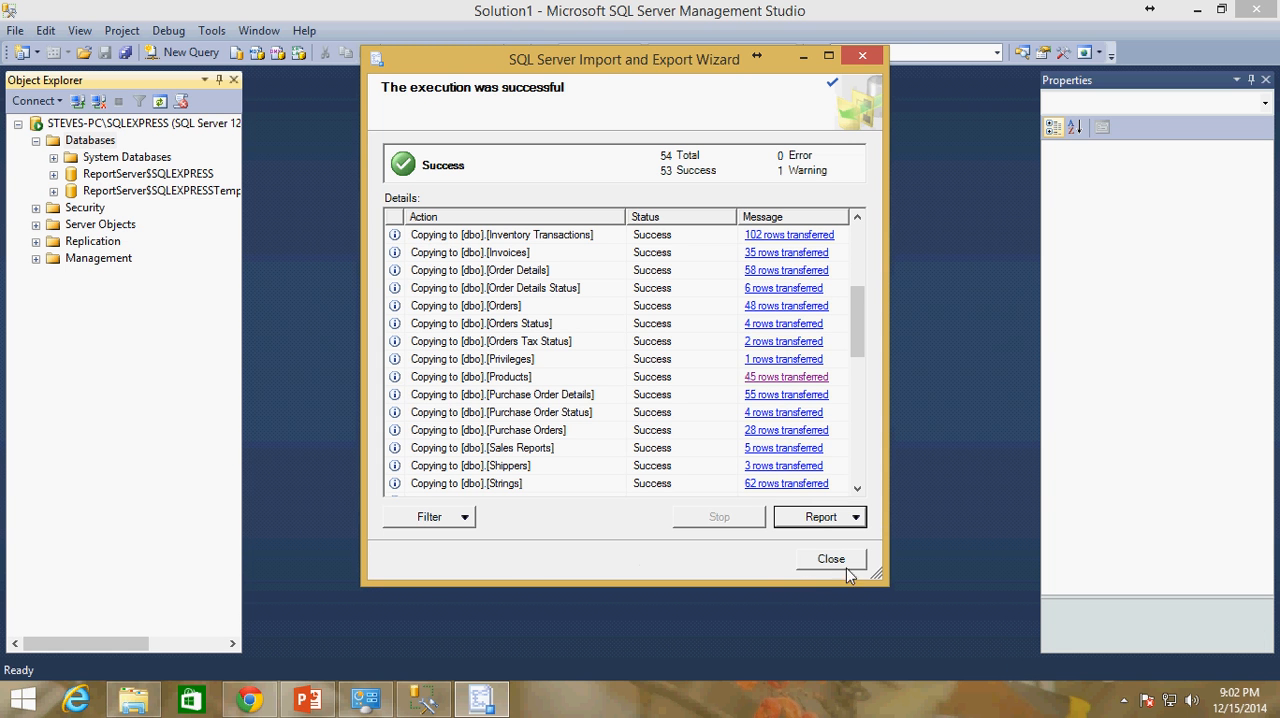
{"action": "left_click", "coordinate": [828, 560]}
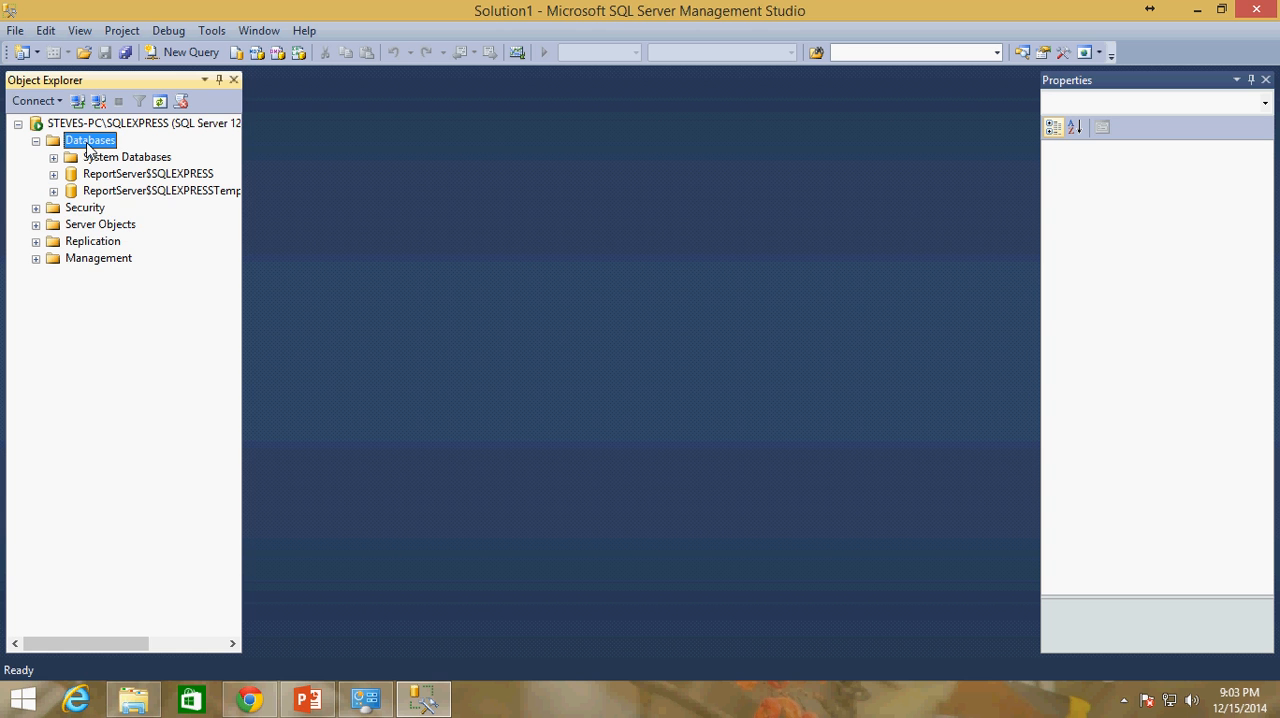
Refresh the Databases folder and expand the Northwind database and its Tables folder
{"action": "key", "text": "F5"}
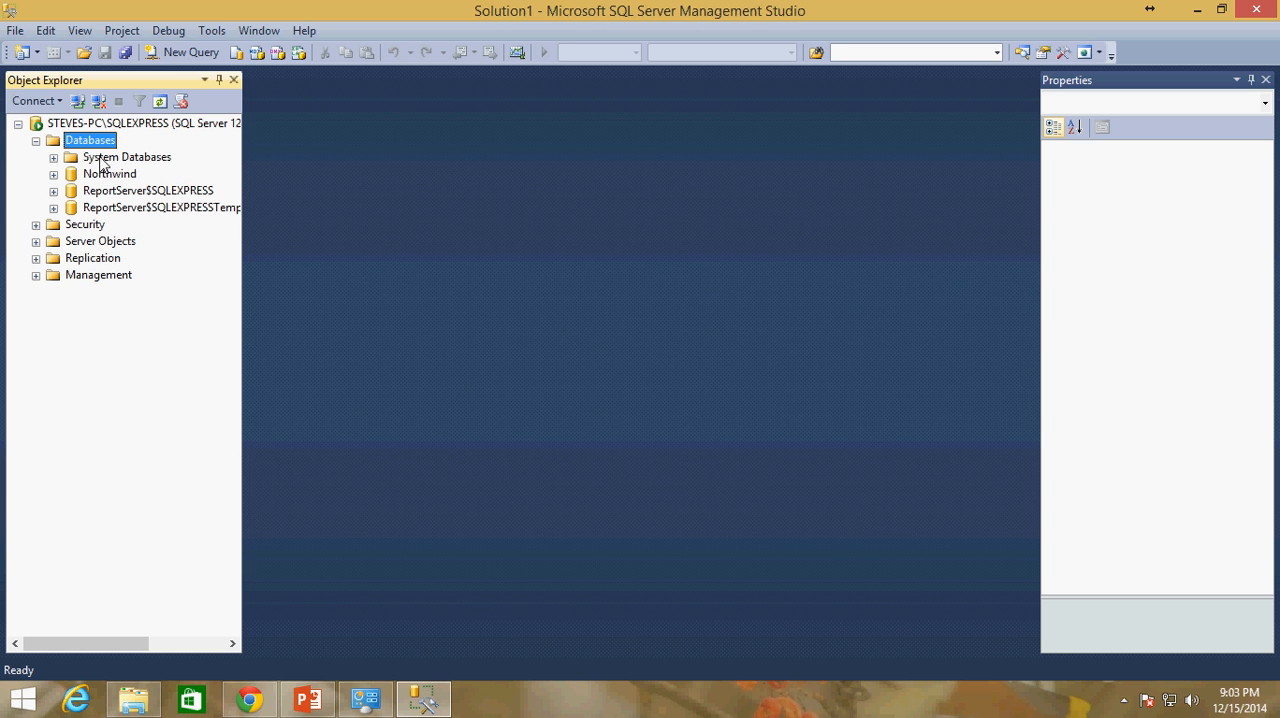
{"action": "left_click", "coordinate": [110, 178]}
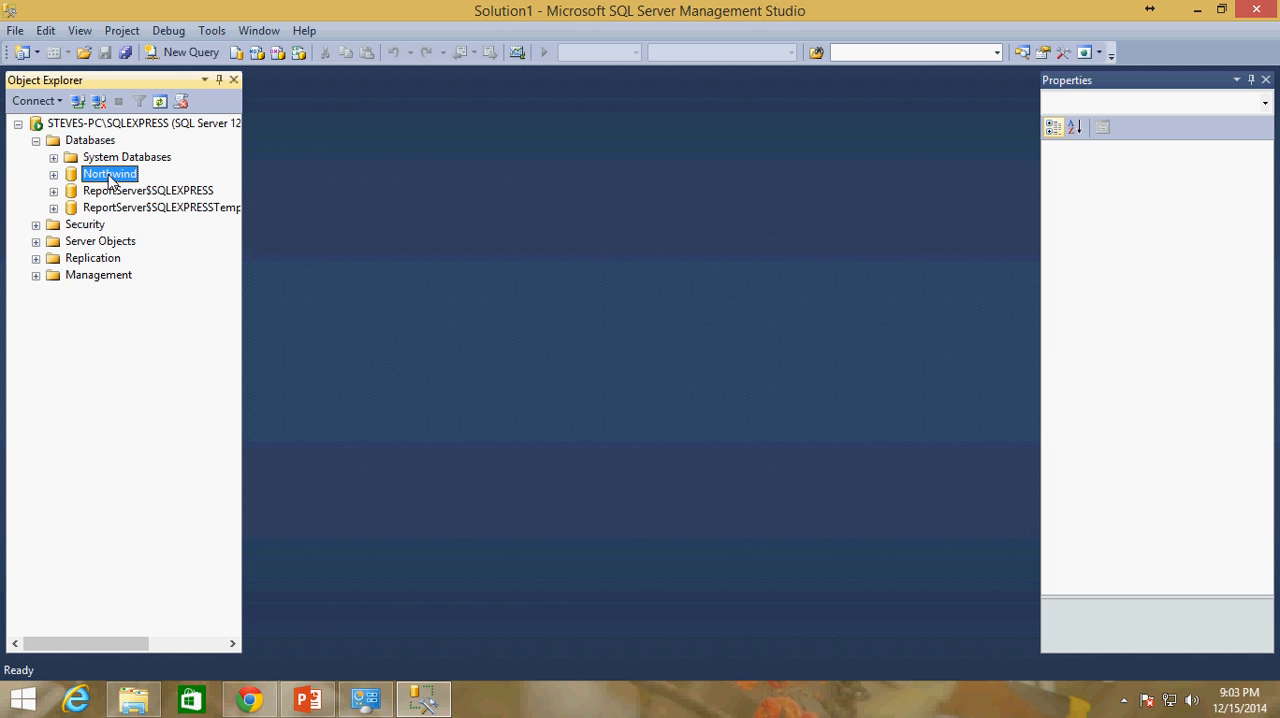
{"action": "left_click", "coordinate": [54, 175]}
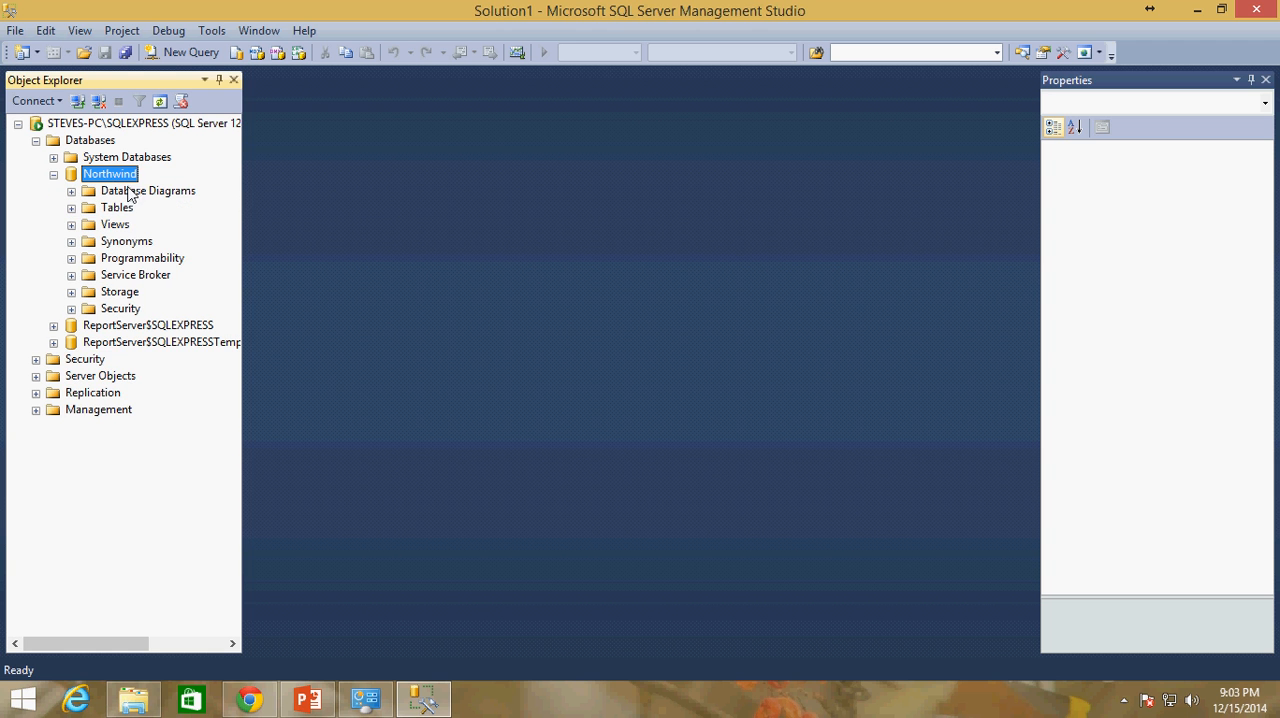
{"action": "left_click", "coordinate": [71, 208]}
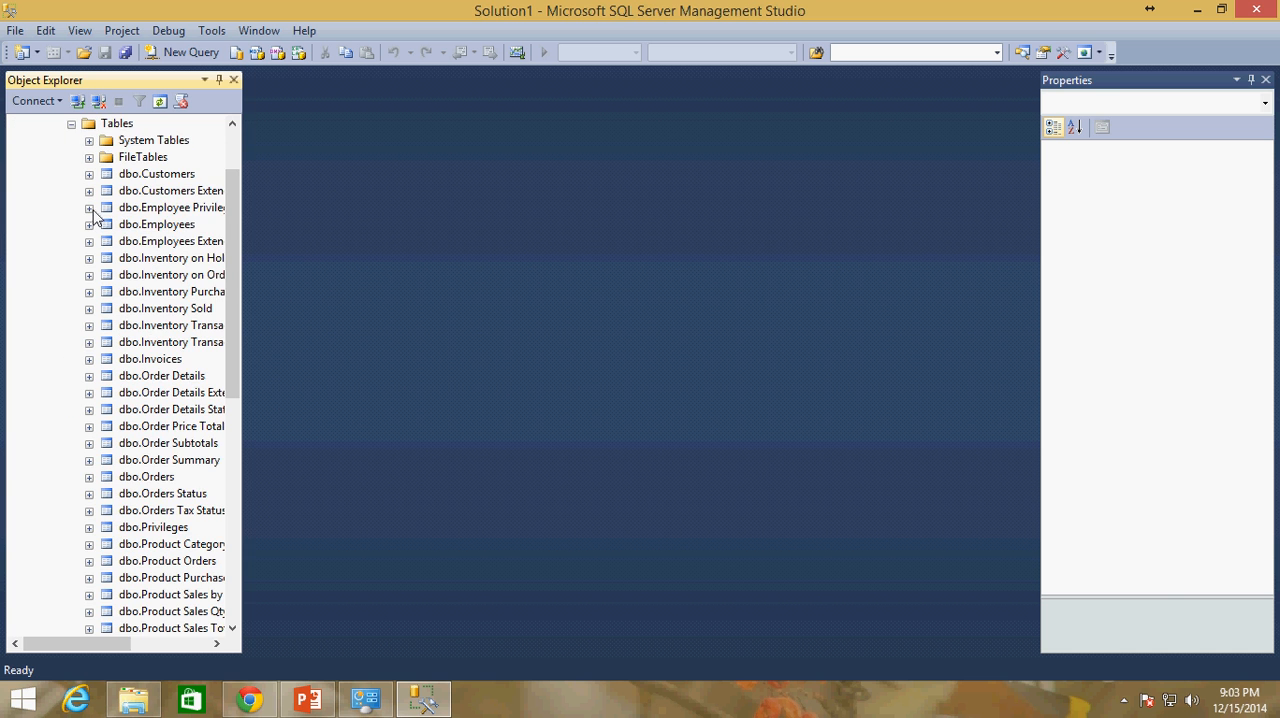
Widen Object Explorer to show full table names and look through the Northwind tables from Customers to Inventory on Order
{"action": "left_click_drag", "start_coordinate": [233, 302], "coordinate": [250, 244]}
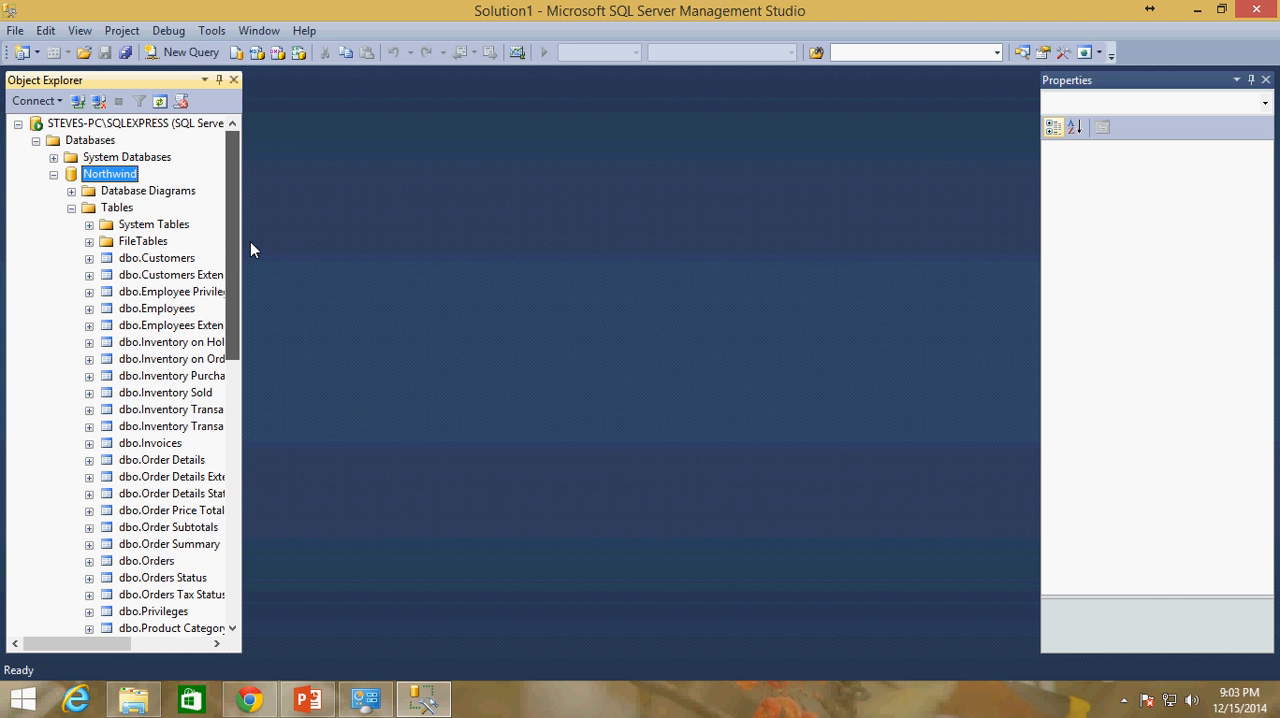
{"action": "left_click", "coordinate": [142, 262]}
{"action": "left_click", "coordinate": [162, 277]}
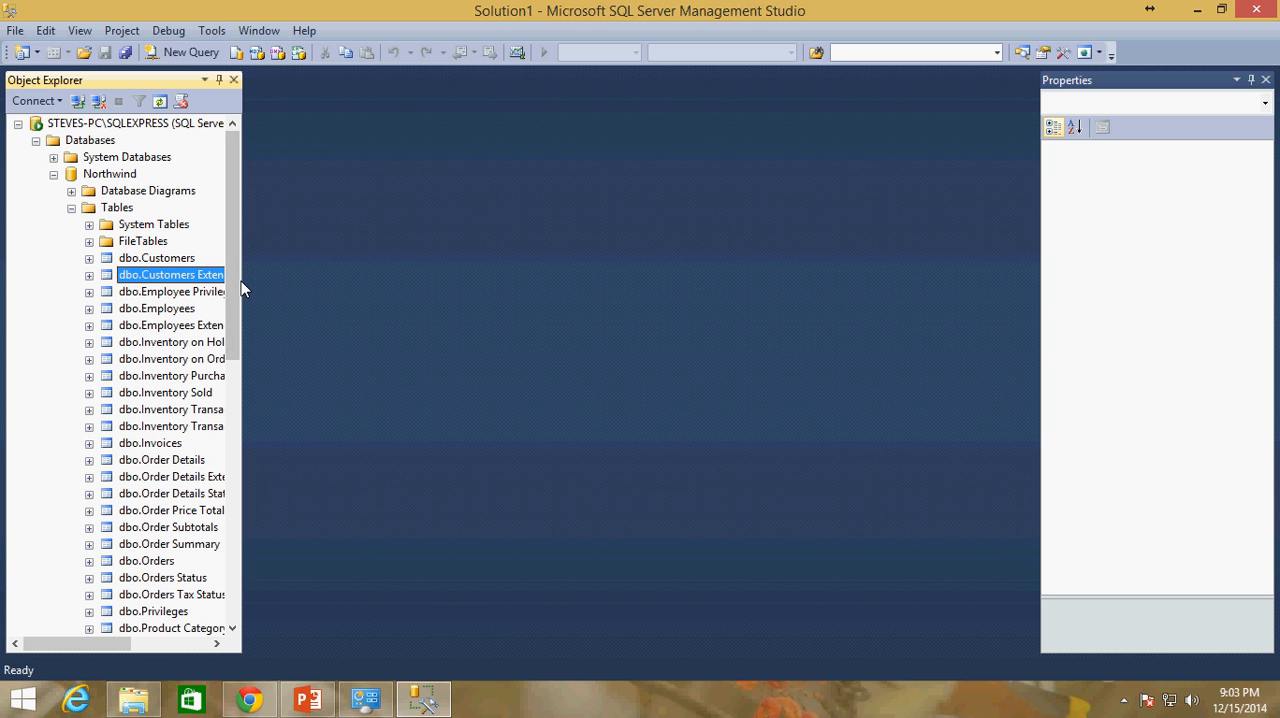
{"action": "left_click_drag", "start_coordinate": [243, 283], "coordinate": [308, 284]}
{"action": "left_click", "coordinate": [200, 292]}
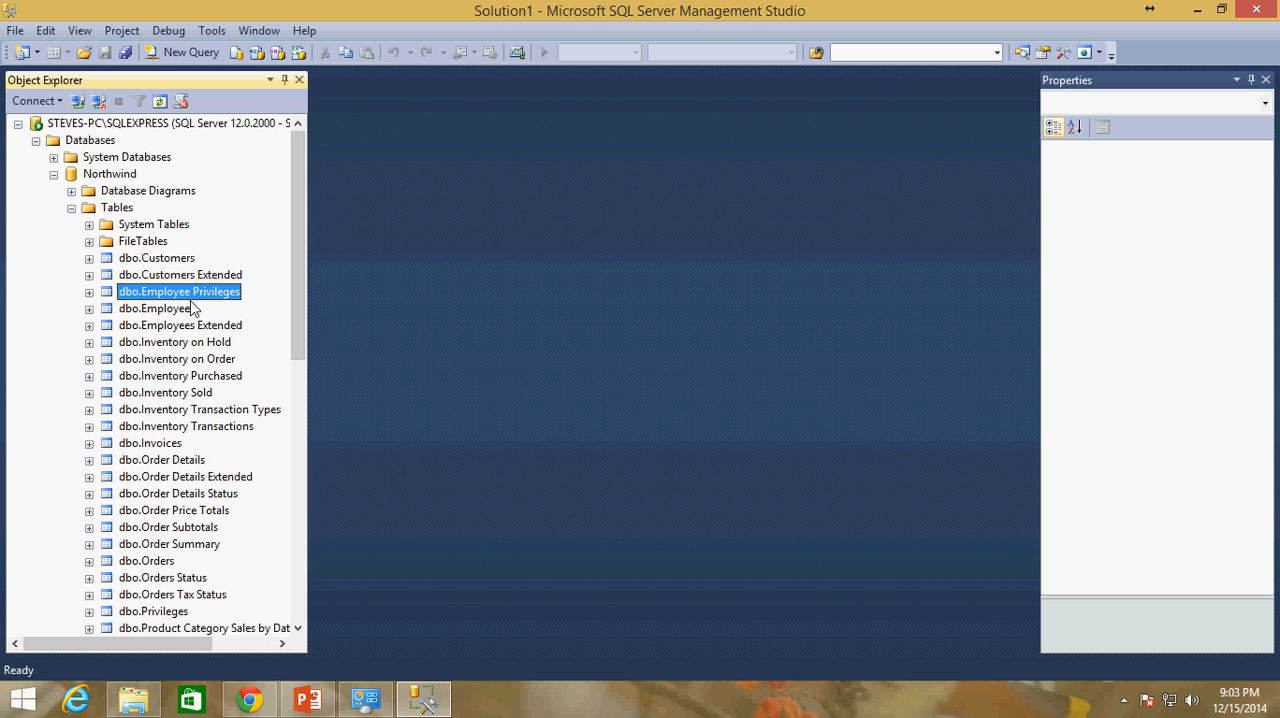
{"action": "left_click", "coordinate": [166, 308]}
{"action": "left_click", "coordinate": [182, 325]}
{"action": "left_click", "coordinate": [196, 342]}
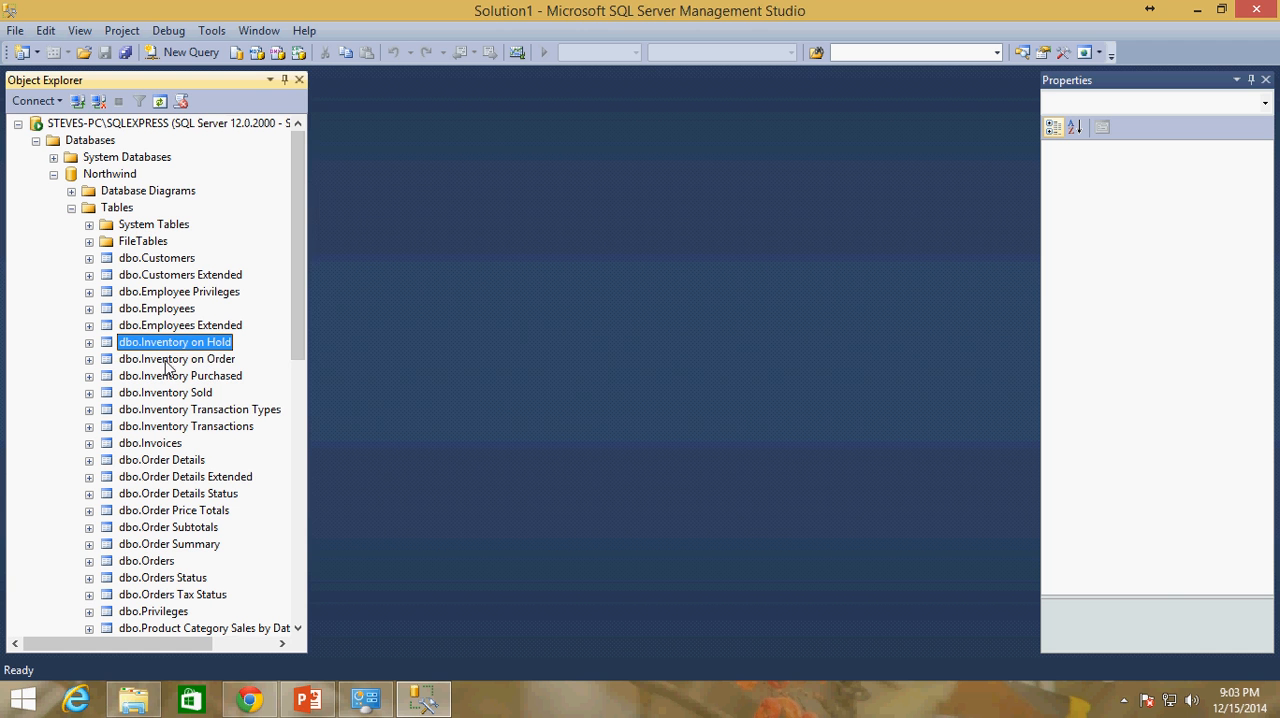
{"action": "left_click", "coordinate": [170, 359]}
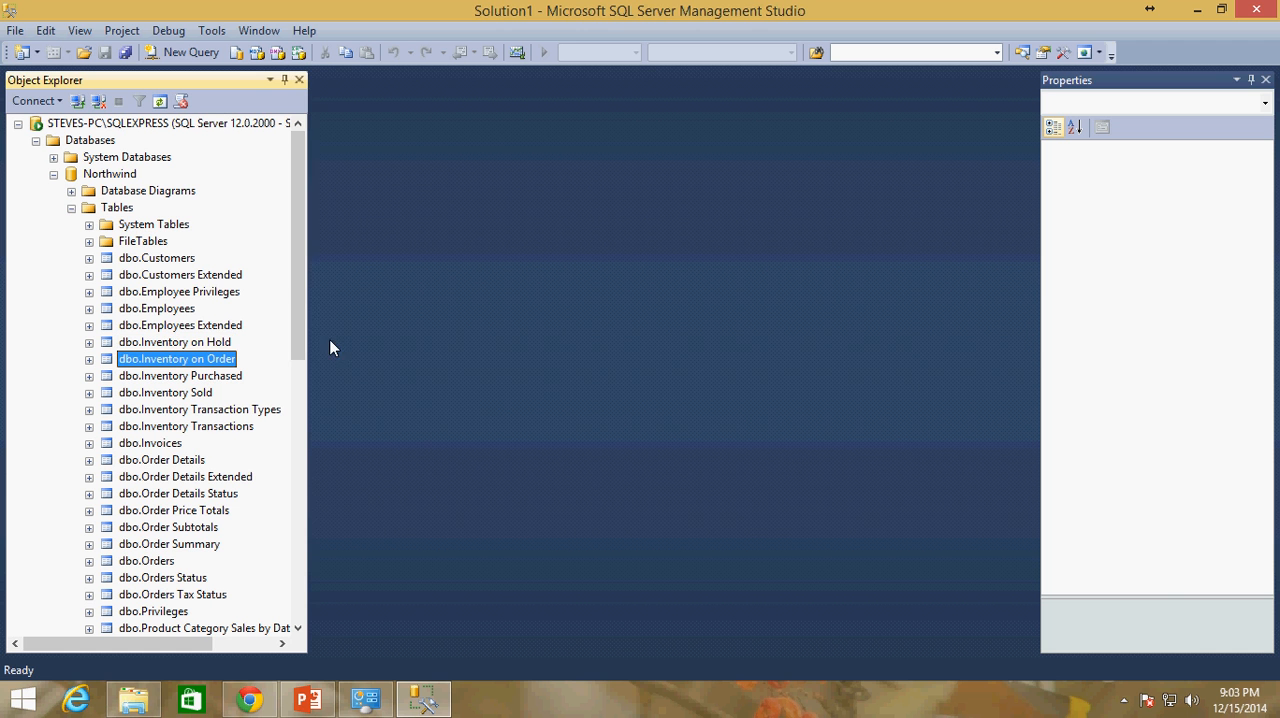
Open the dbo.Customers table in design view and examine its ID and Company columns
{"action": "left_click", "coordinate": [161, 260]}
{"action": "right_click", "coordinate": [155, 262]}
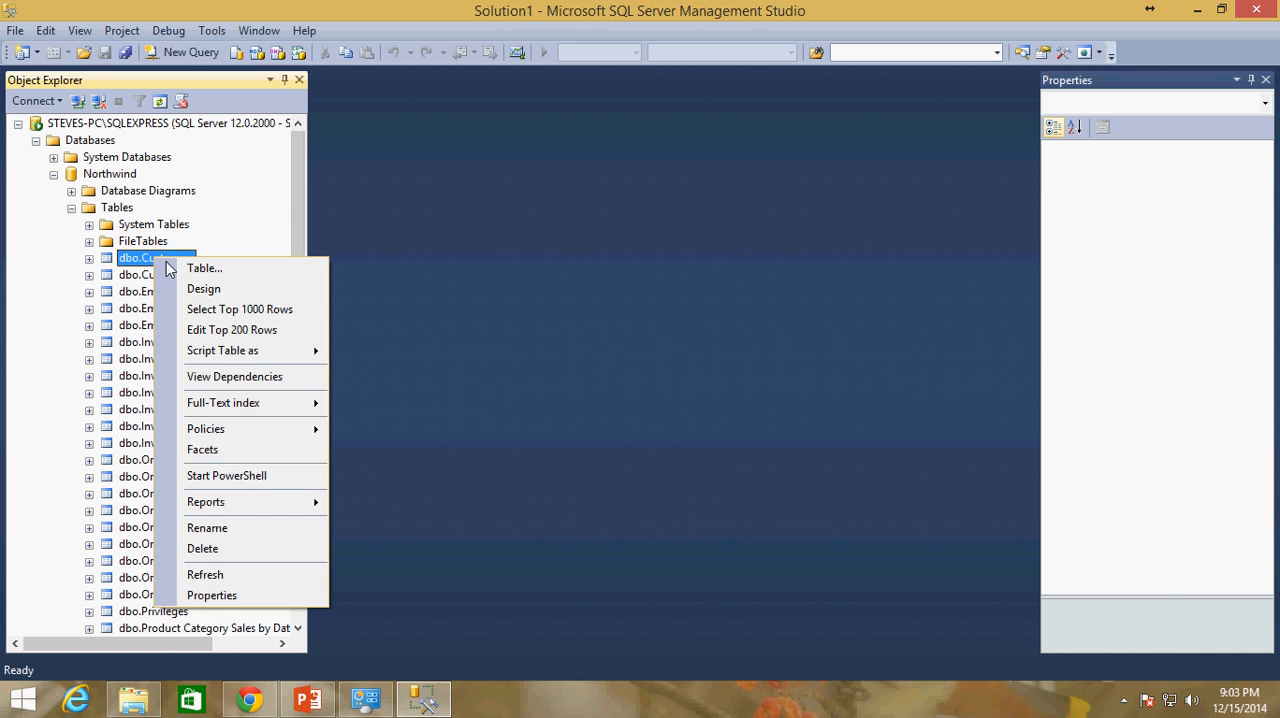
{"action": "left_click", "coordinate": [208, 288]}
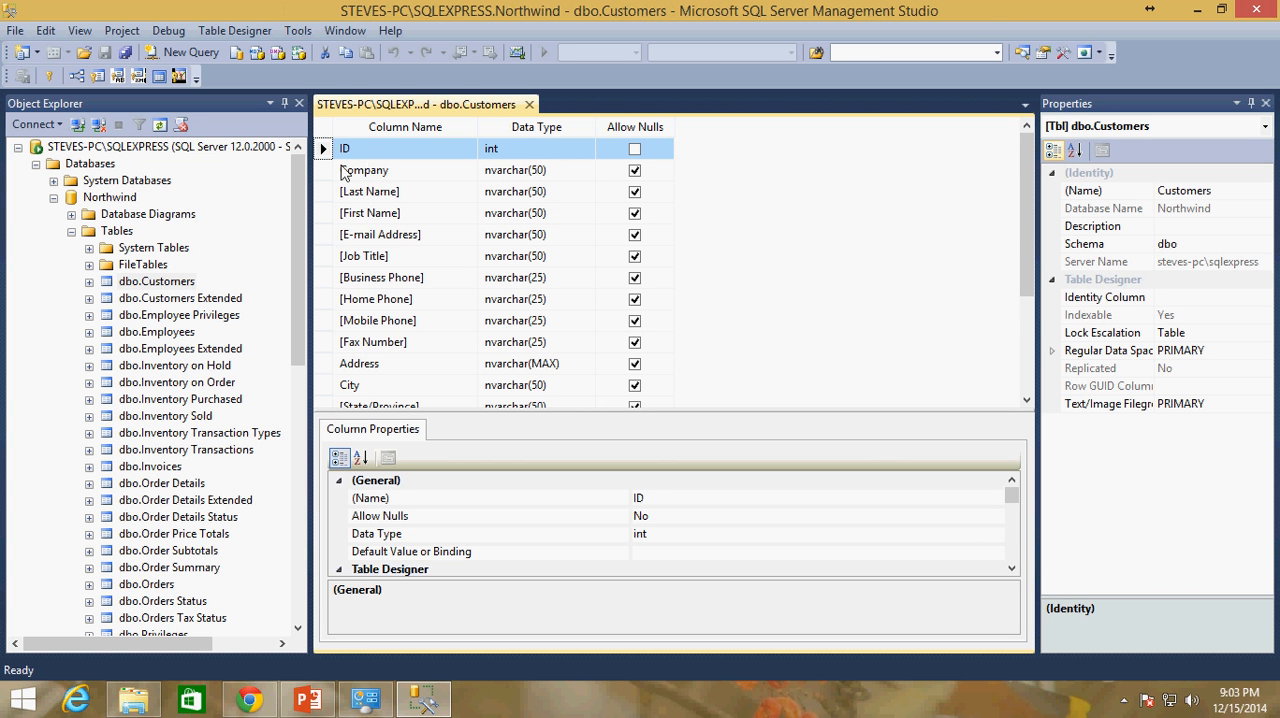
{"action": "left_click", "coordinate": [362, 170]}
{"action": "left_click", "coordinate": [321, 146]}
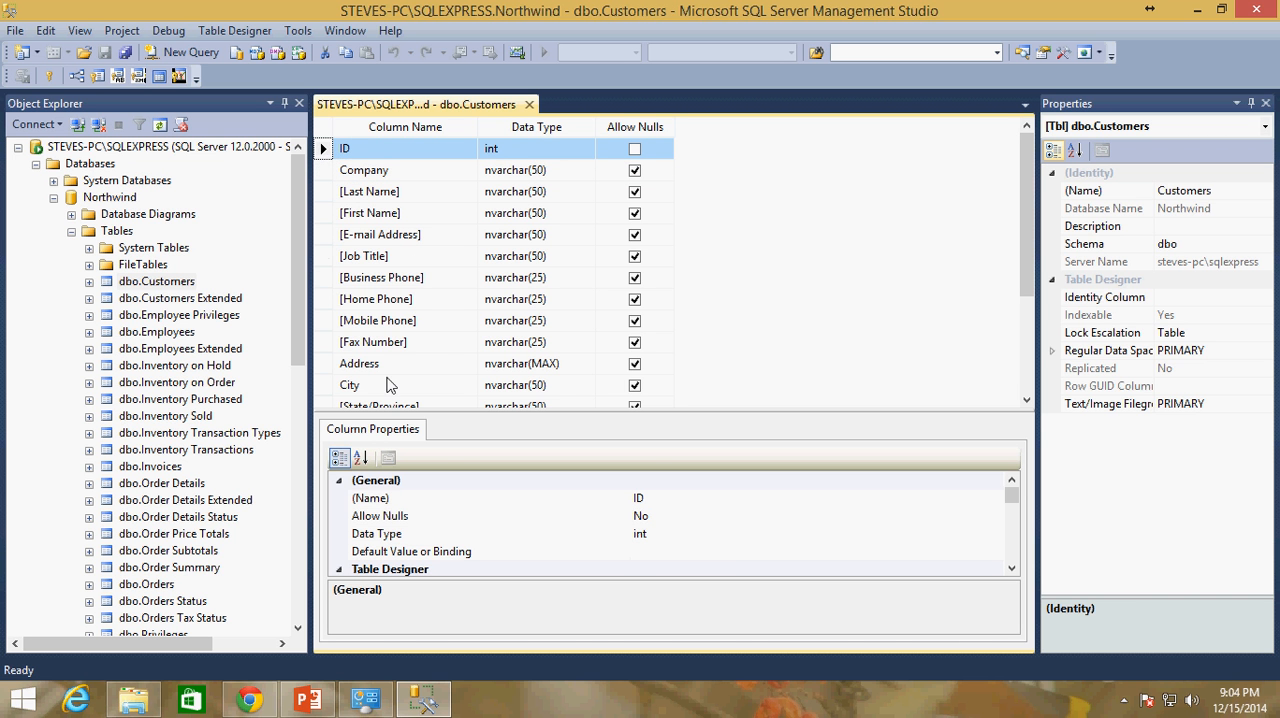
Open Database3.accdb from the Documents folder in Access and show its Customers table in design view to check the ID key field
{"action": "left_click", "coordinate": [133, 699]}
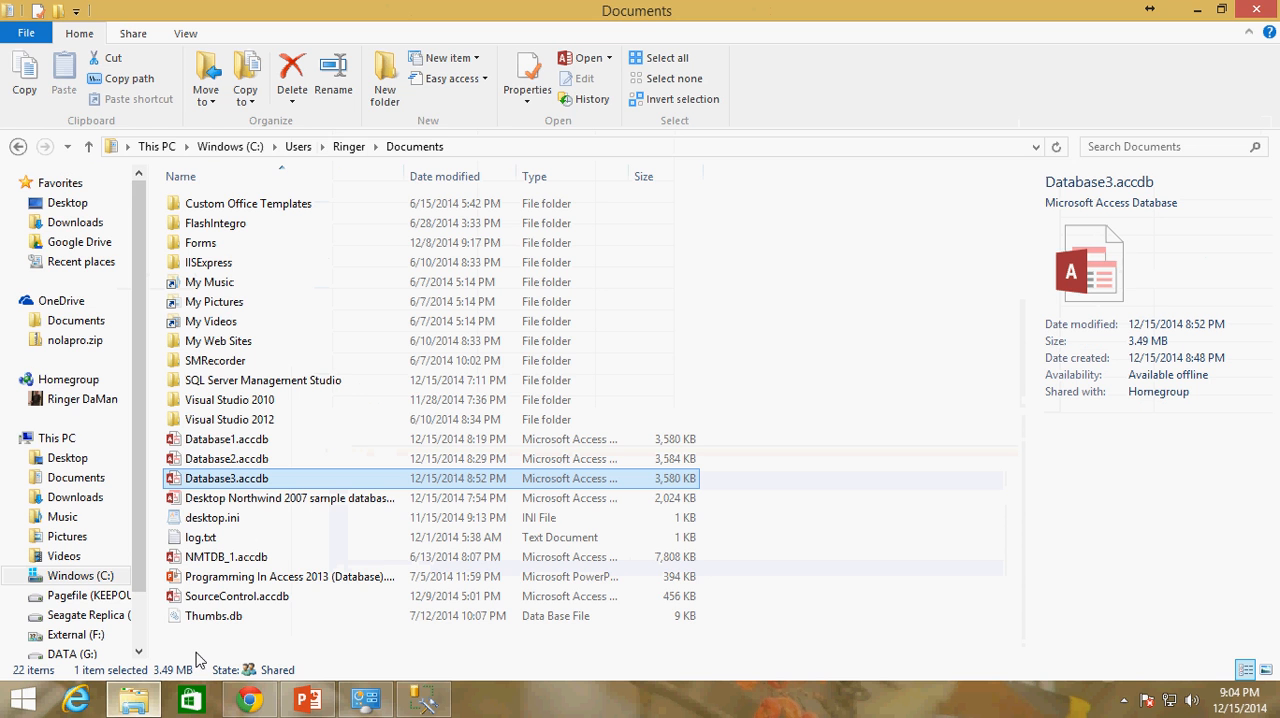
{"action": "double_click", "coordinate": [283, 490]}
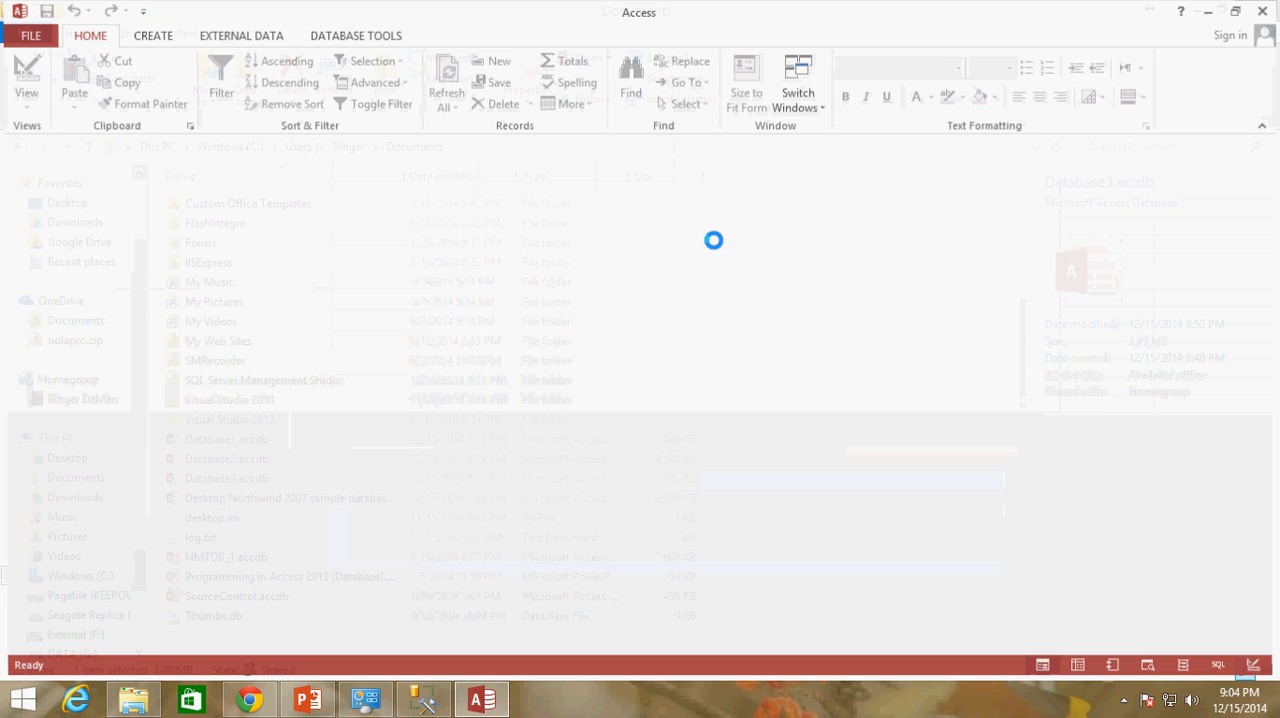
{"action": "left_click", "coordinate": [840, 137]}
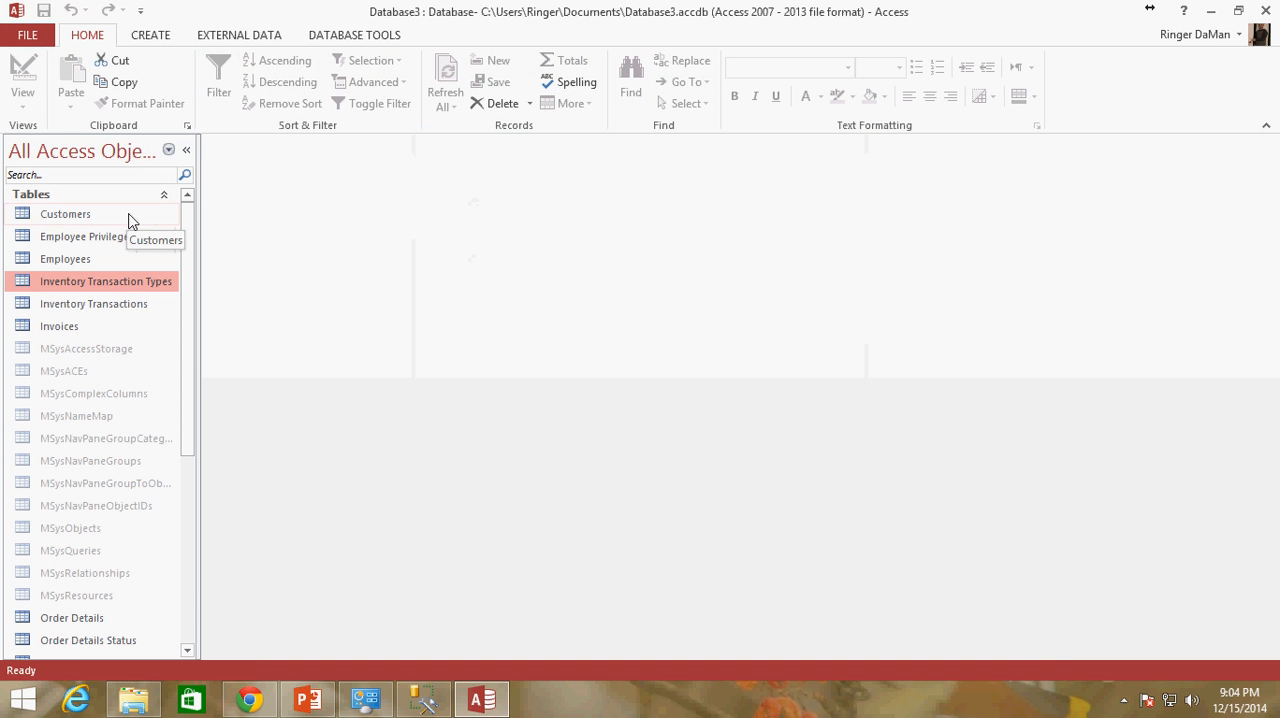
{"action": "left_click", "coordinate": [129, 215]}
{"action": "right_click", "coordinate": [129, 215]}
{"action": "left_click", "coordinate": [170, 249]}
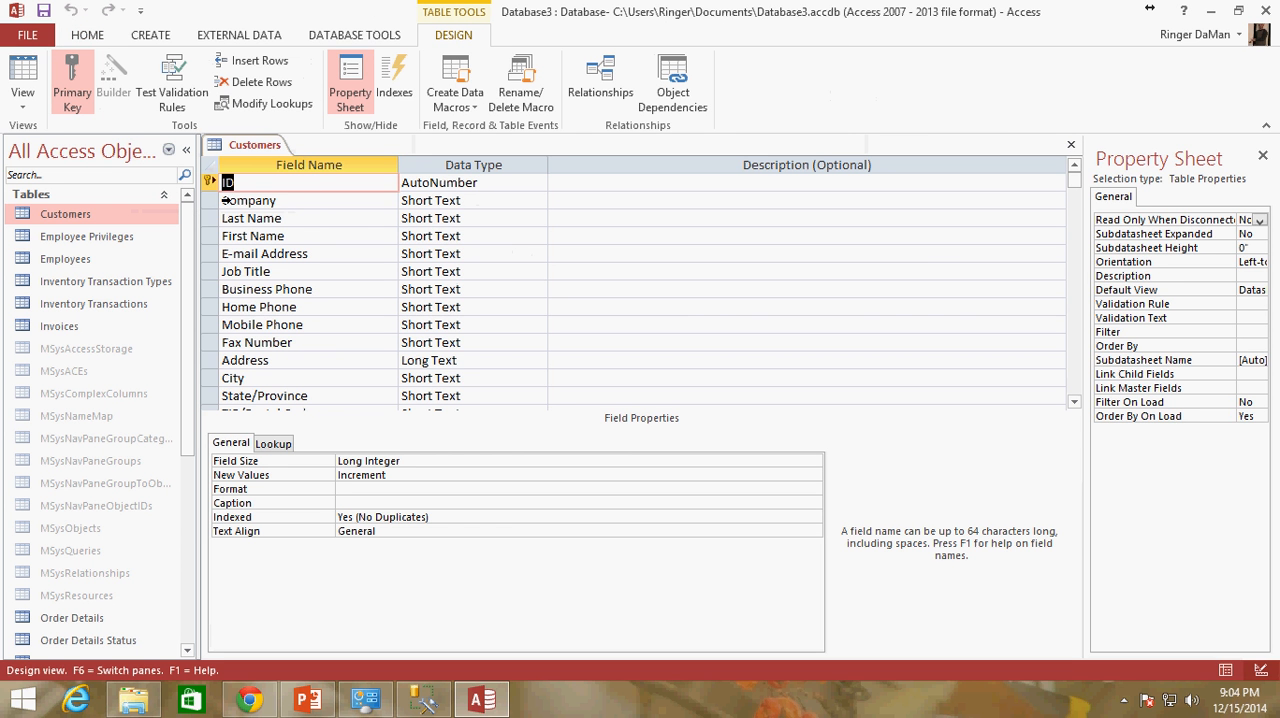
Switch to SQL Server Management Studio and set the ID column of dbo.Customers as the primary key
{"action": "left_click", "coordinate": [423, 698]}
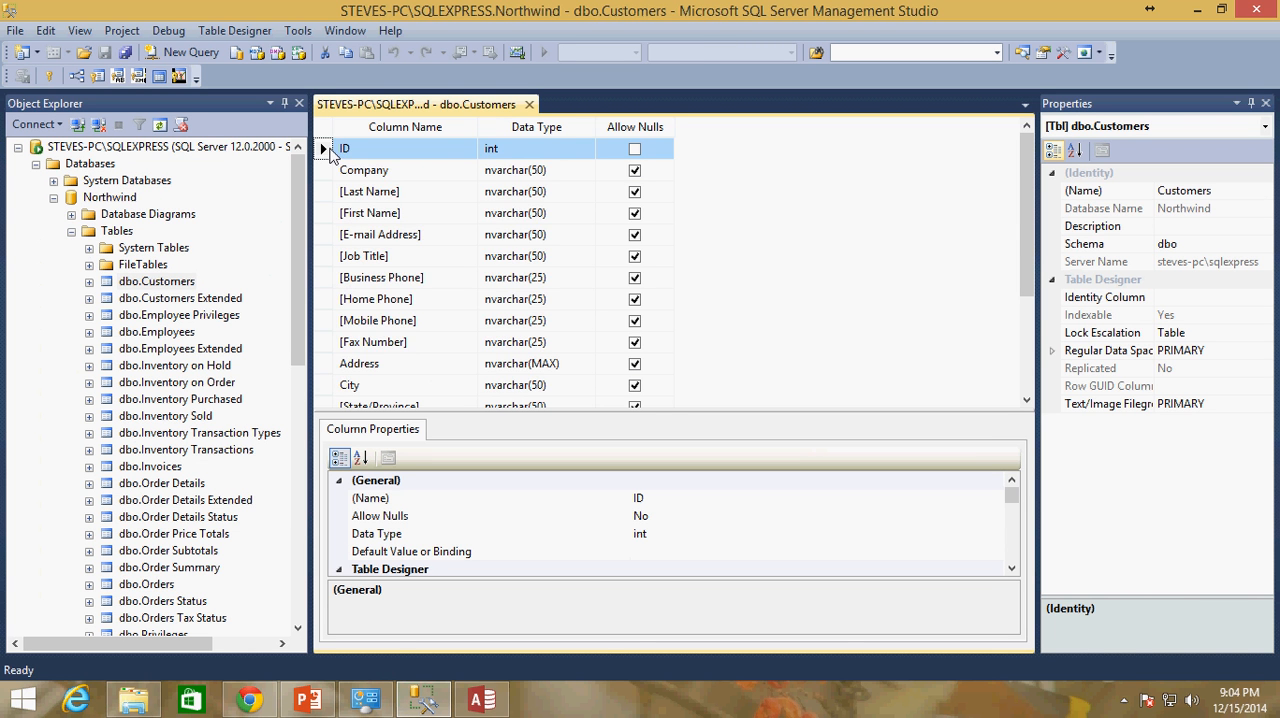
{"action": "right_click", "coordinate": [331, 153]}
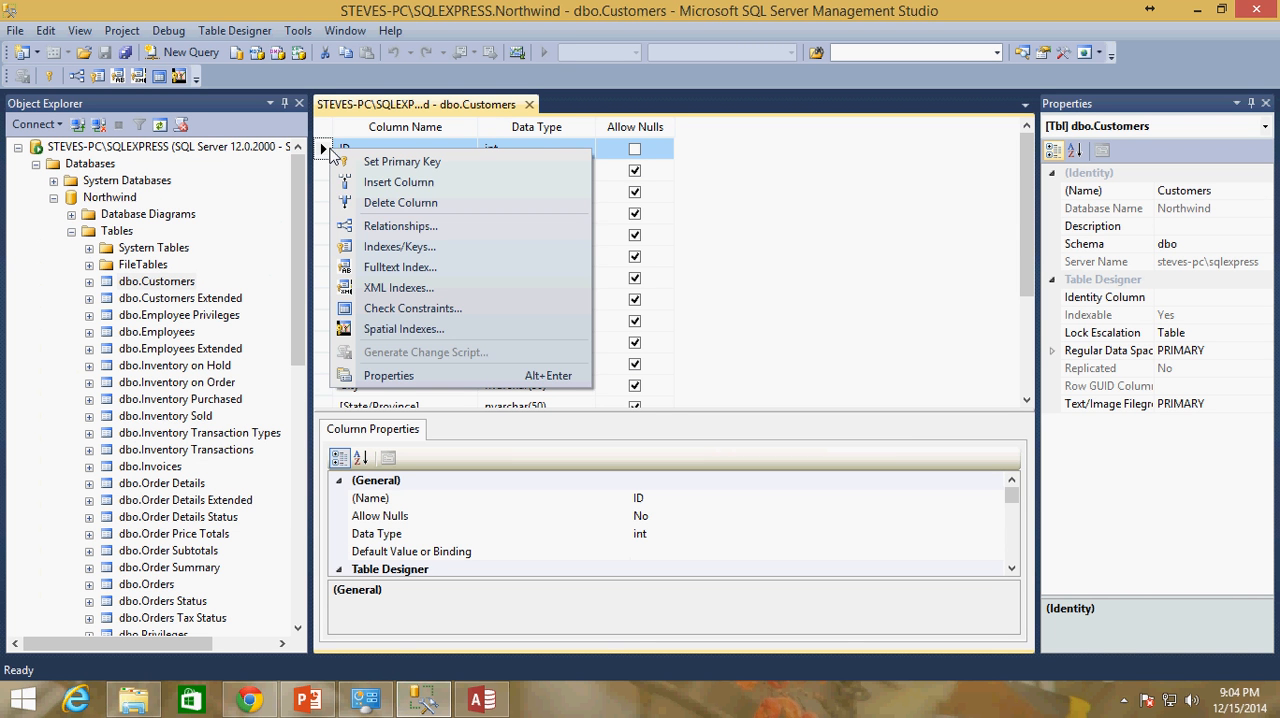
{"action": "left_click", "coordinate": [746, 167]}
{"action": "right_click", "coordinate": [323, 155]}
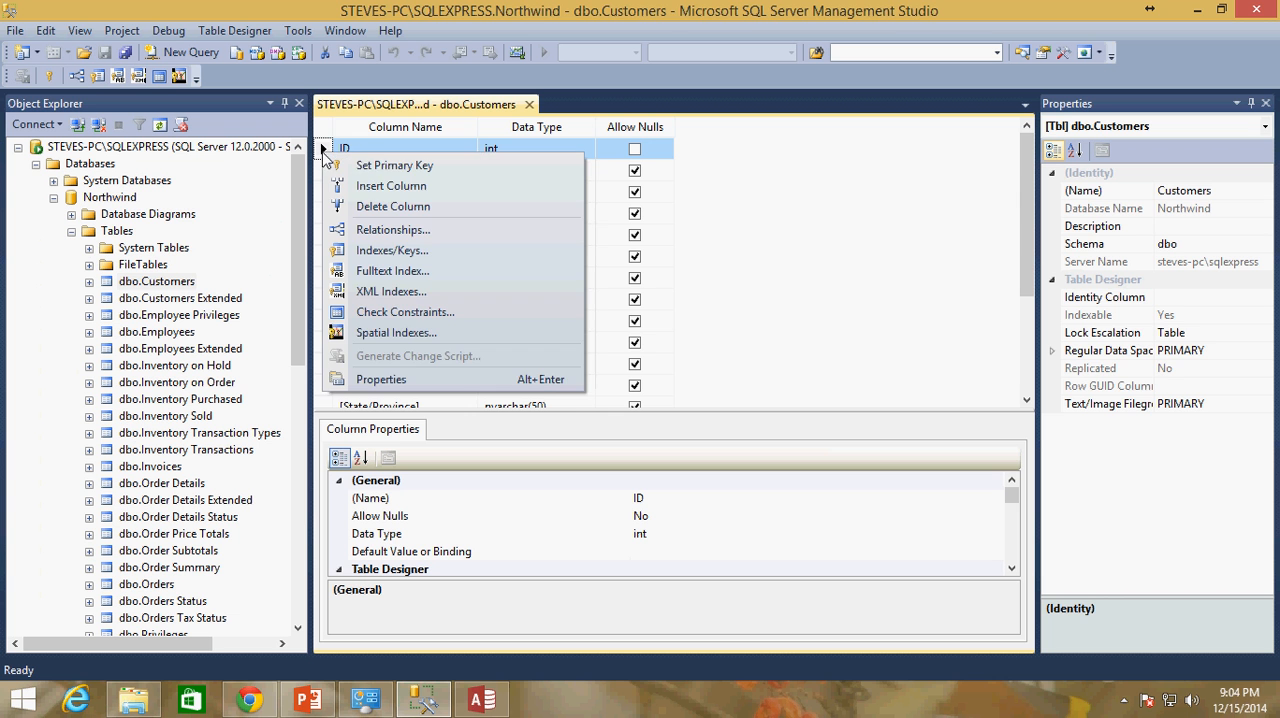
{"action": "left_click", "coordinate": [371, 166]}
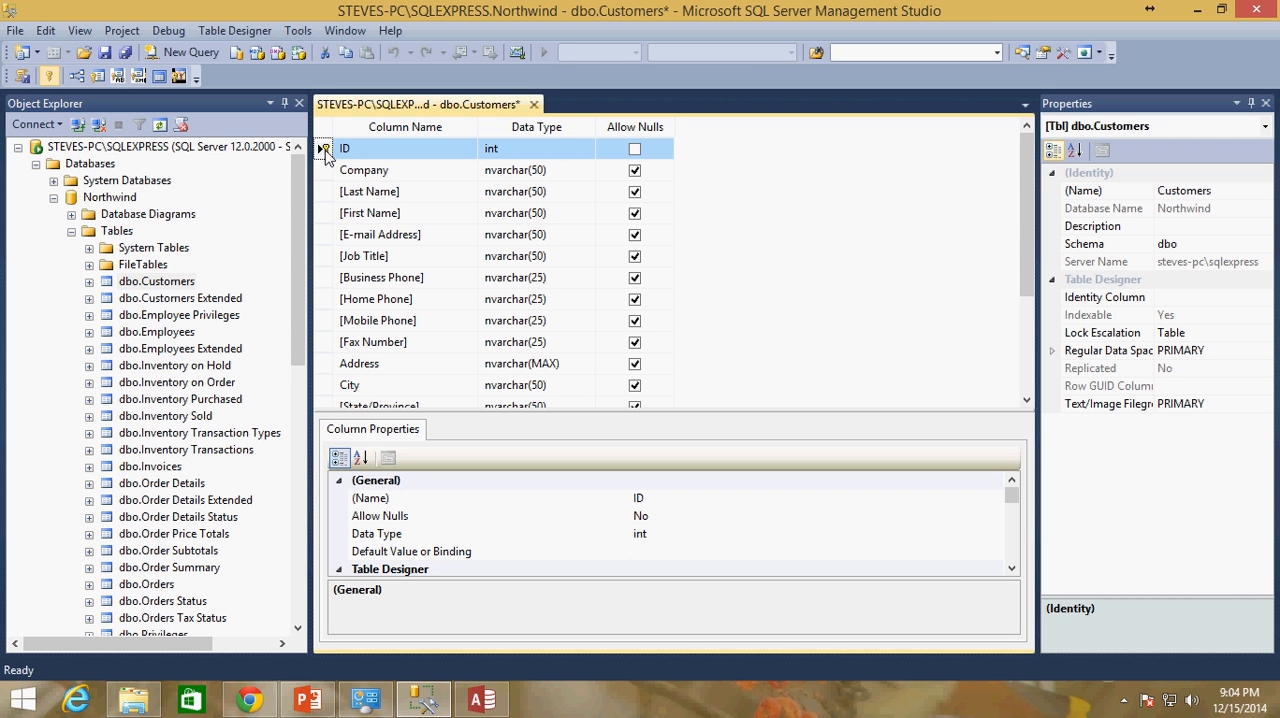
Look through the remaining dbo.Customers columns, remove the primary key from ID, and close the table design without saving changes
{"action": "left_click_drag", "start_coordinate": [1031, 190], "coordinate": [1033, 297]}
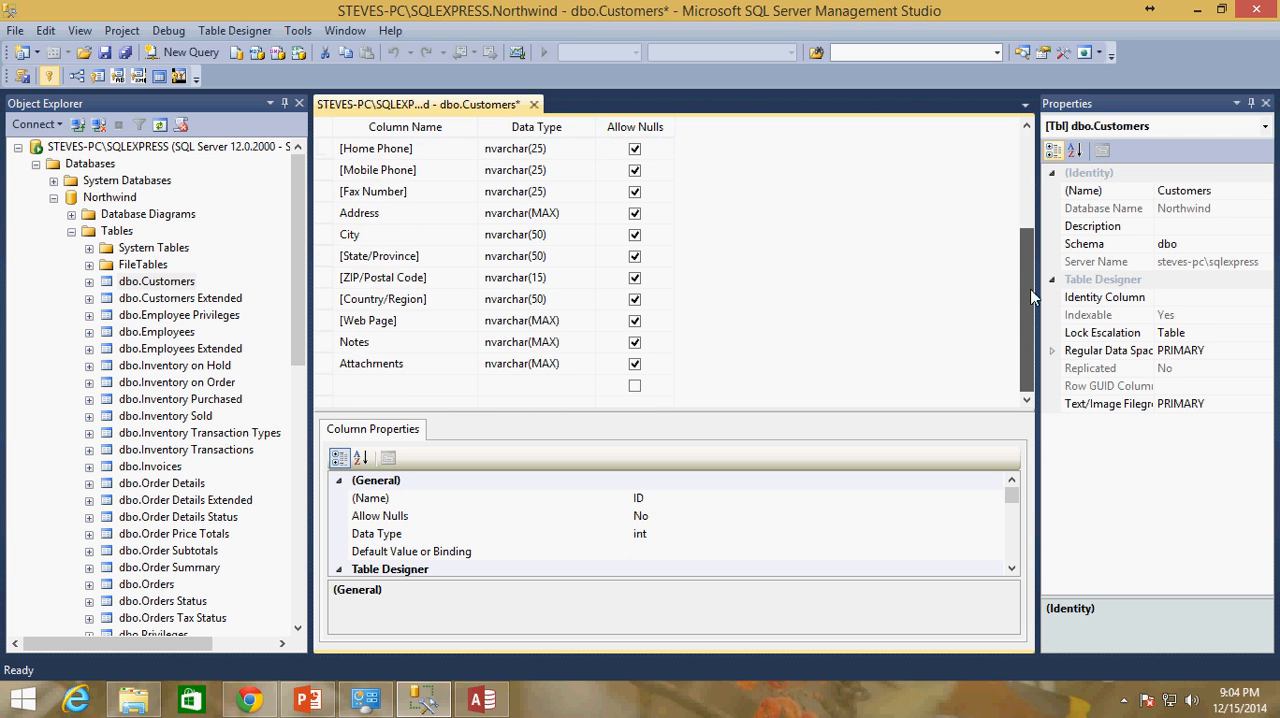
{"action": "scroll", "coordinate": [538, 288], "scroll_direction": "up", "scroll_amount": 3}
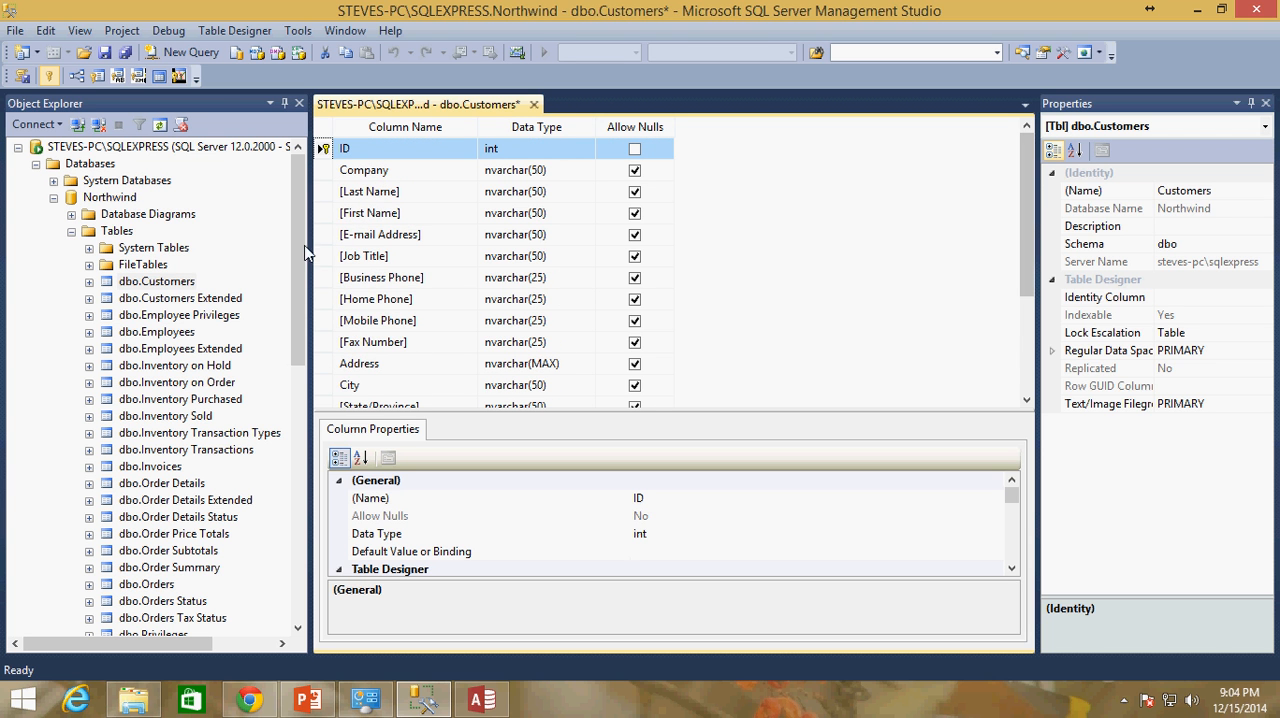
{"action": "right_click", "coordinate": [322, 149]}
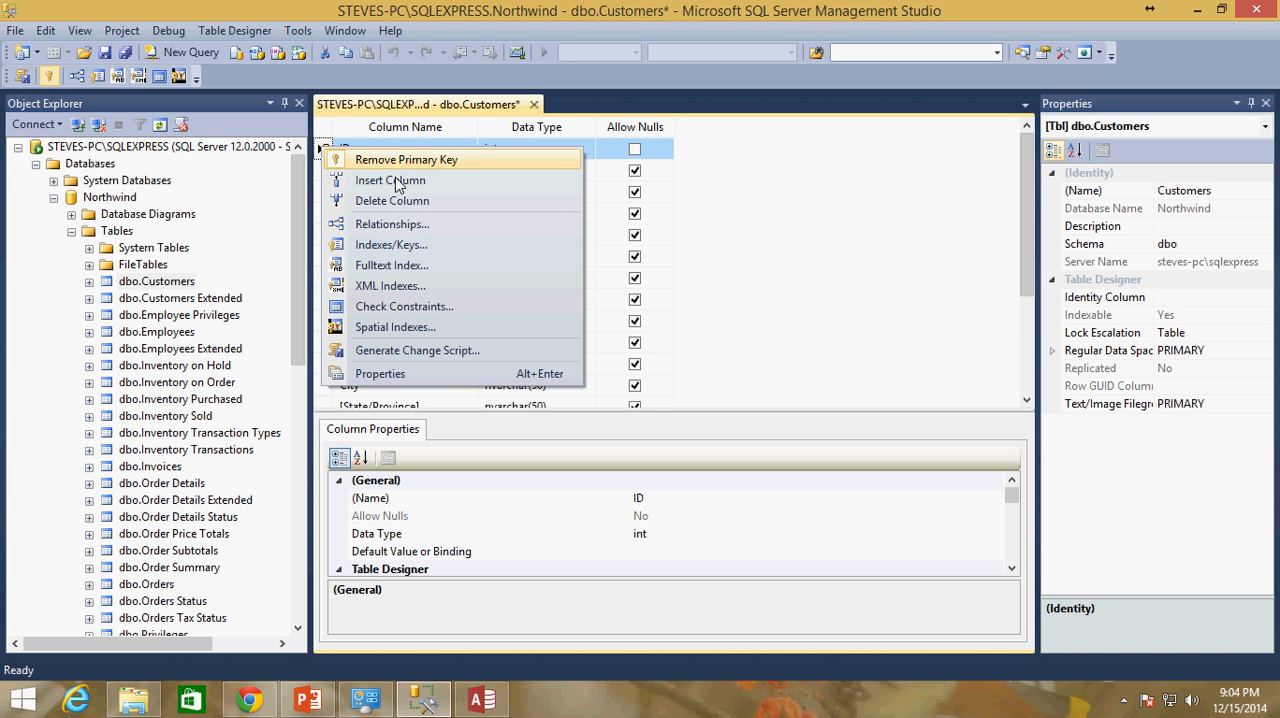
{"action": "left_click", "coordinate": [400, 160]}
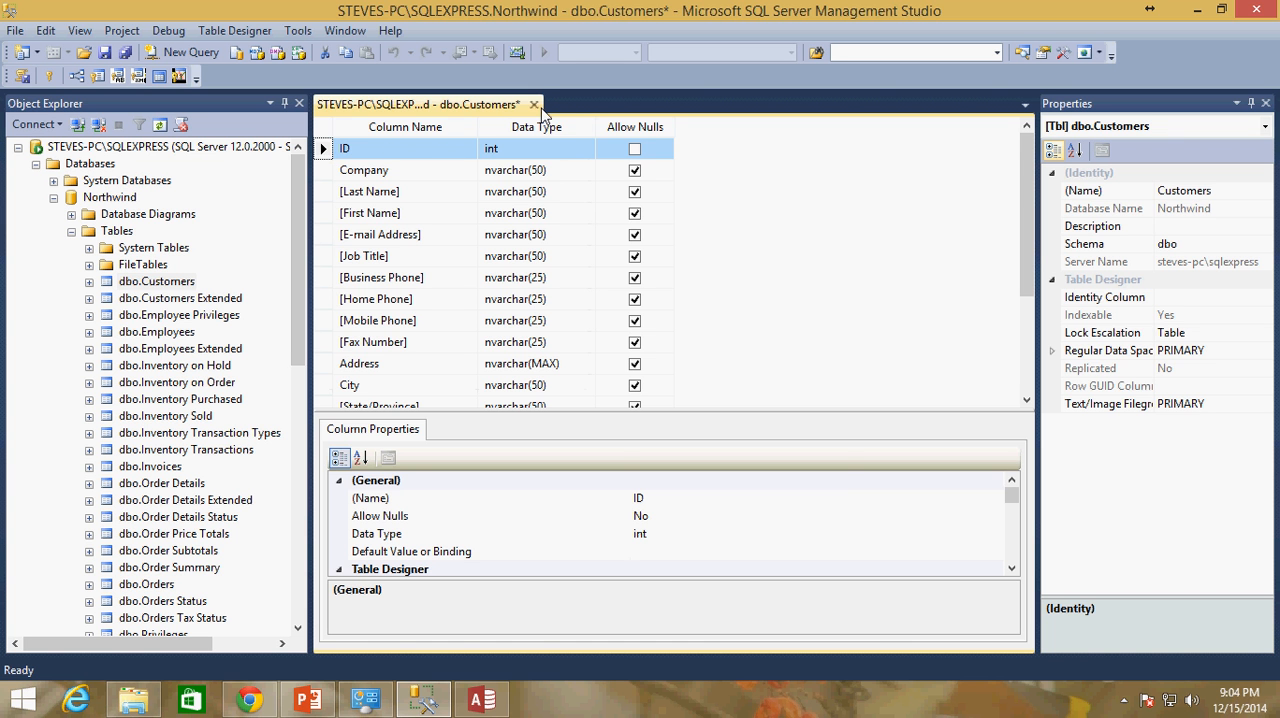
{"action": "left_click", "coordinate": [534, 105]}
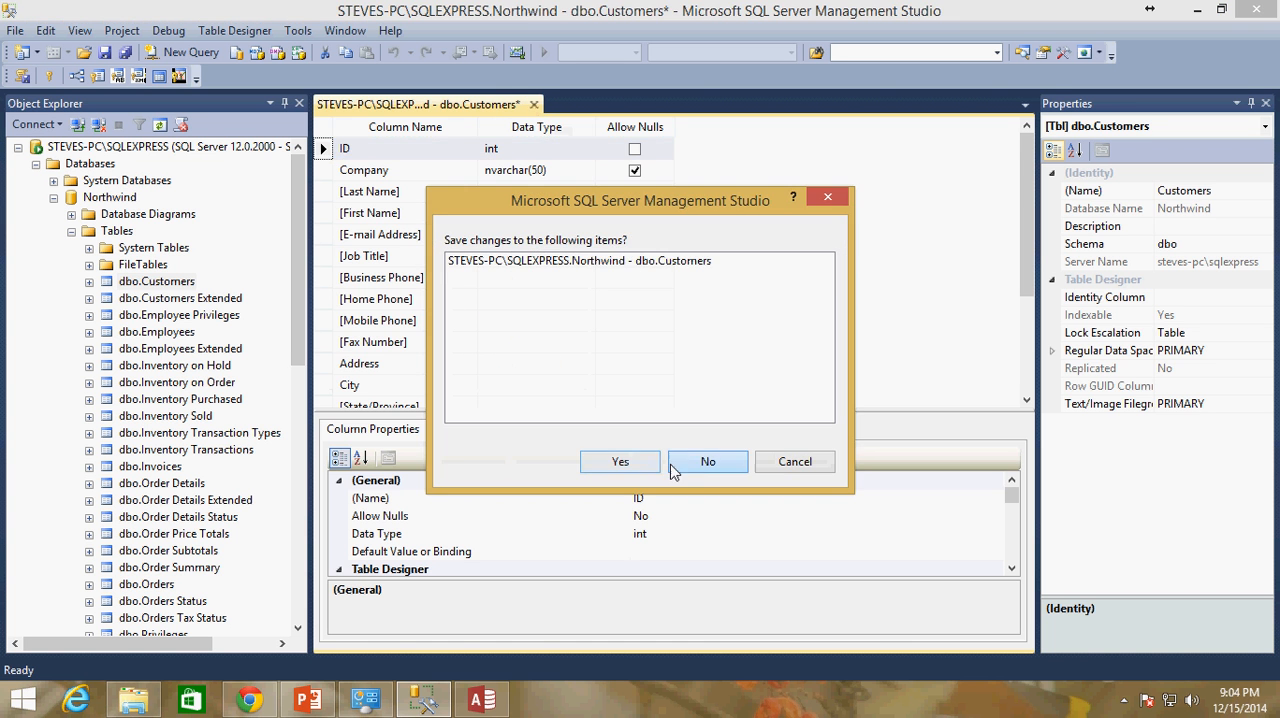
{"action": "left_click", "coordinate": [672, 466]}
Select the top 1000 rows of dbo.Customers and examine the imported customer records
{"action": "right_click", "coordinate": [168, 262]}
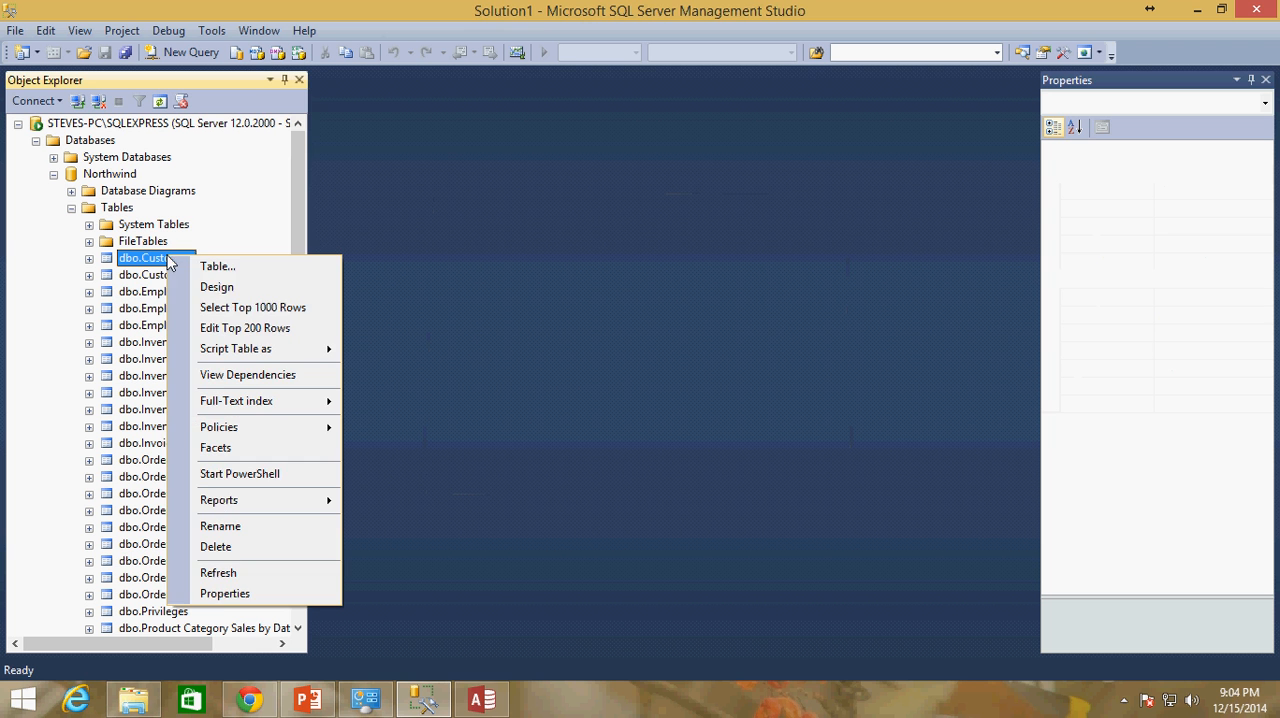
{"action": "left_click", "coordinate": [279, 314]}
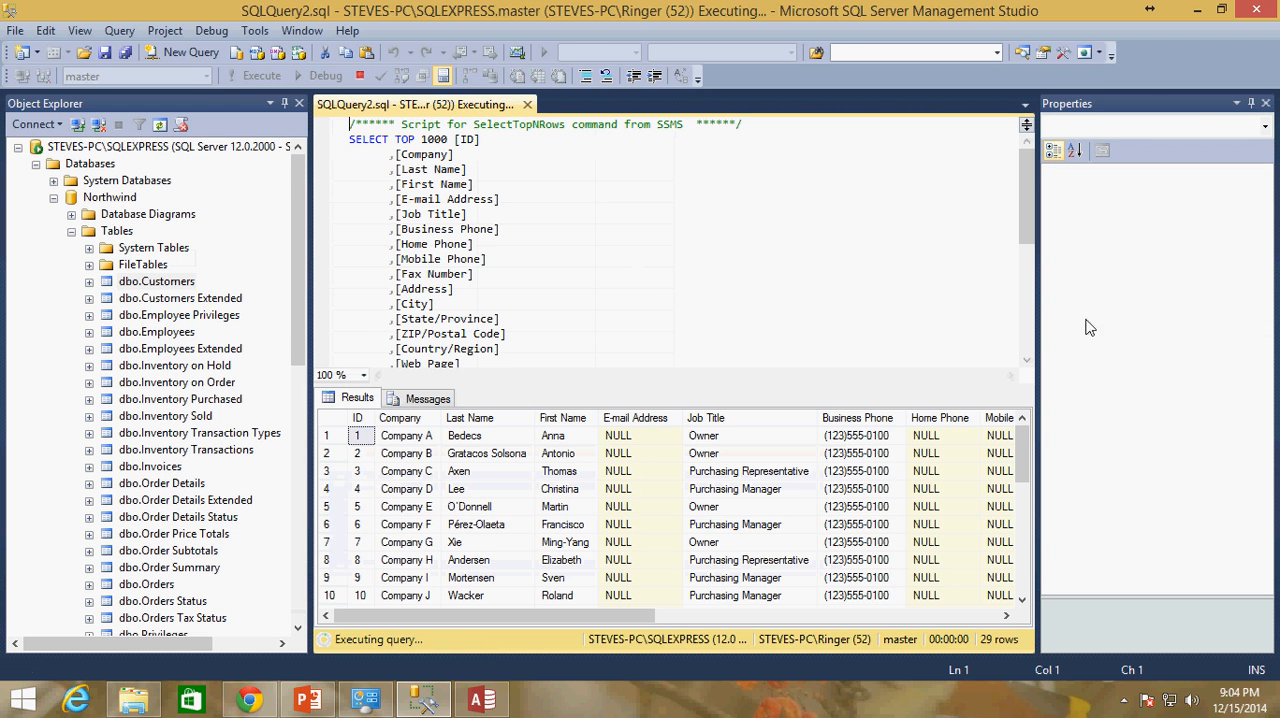
{"action": "mouse_move", "coordinate": [1024, 450]}
{"action": "left_mouse_down"}
{"action": "mouse_move", "coordinate": [1021, 590]}
{"action": "mouse_move", "coordinate": [1021, 440]}
{"action": "left_mouse_up"}
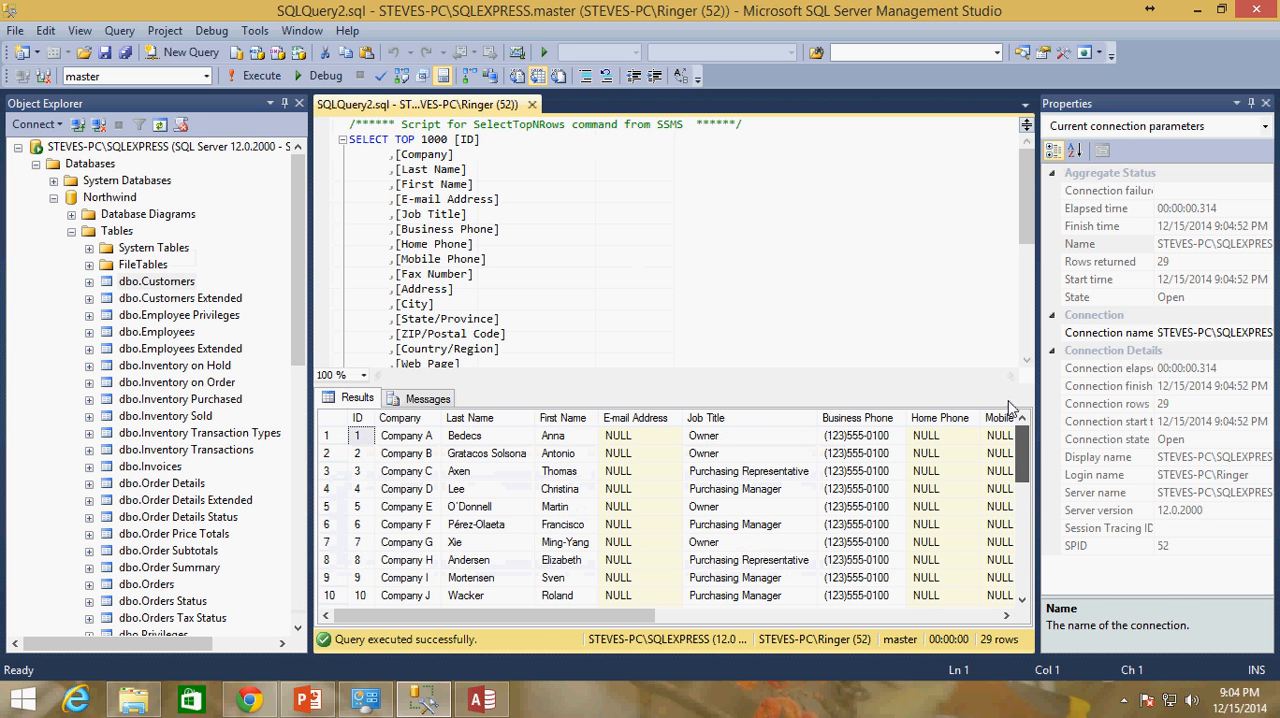
{"action": "mouse_move", "coordinate": [581, 616]}
{"action": "left_mouse_down"}
{"action": "mouse_move", "coordinate": [925, 622]}
{"action": "mouse_move", "coordinate": [582, 618]}
{"action": "left_mouse_up"}
Switch to Access, close the Customers table design, and return to SQL Server Management Studio
{"action": "left_click", "coordinate": [482, 699]}
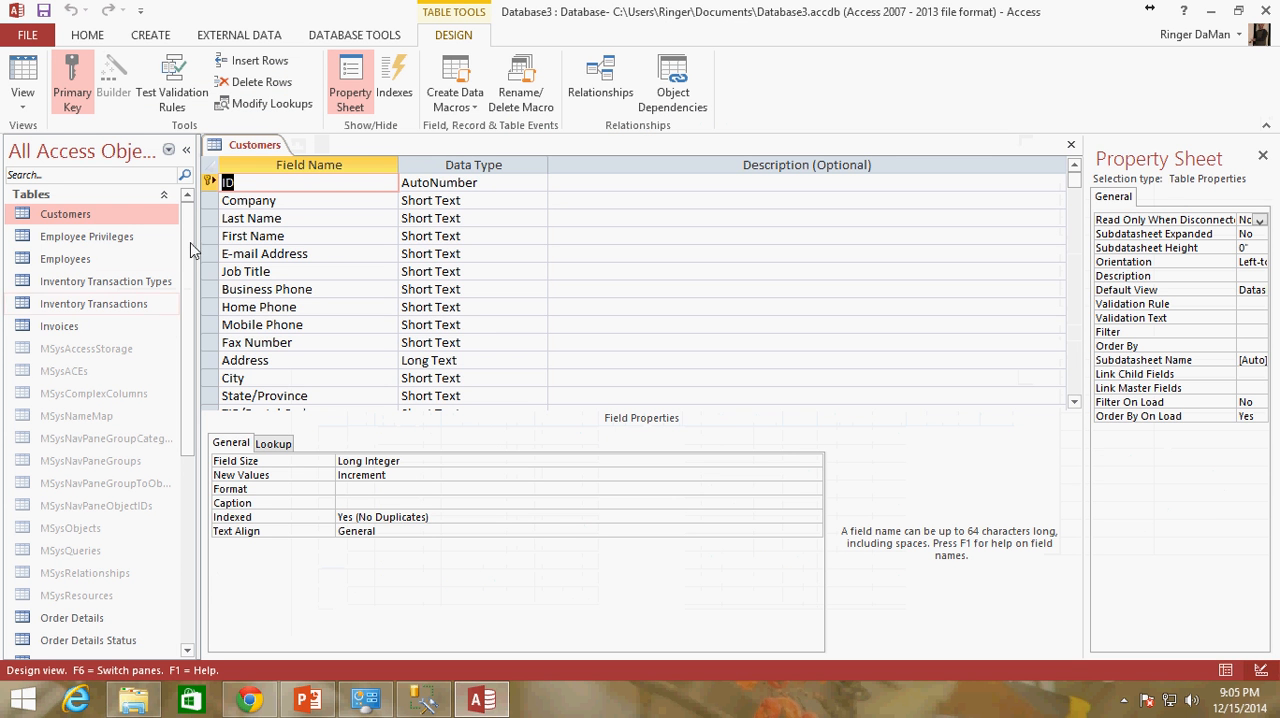
{"action": "left_click", "coordinate": [1071, 144]}
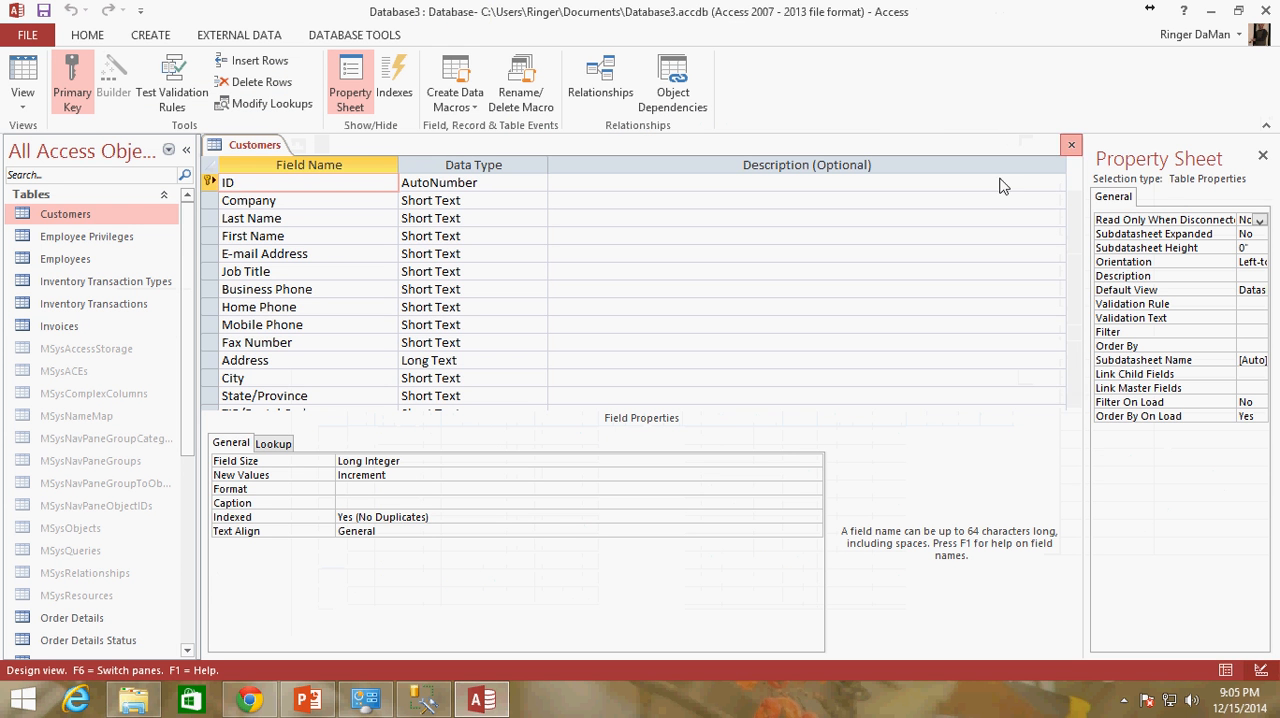
{"action": "left_click", "coordinate": [423, 699]}
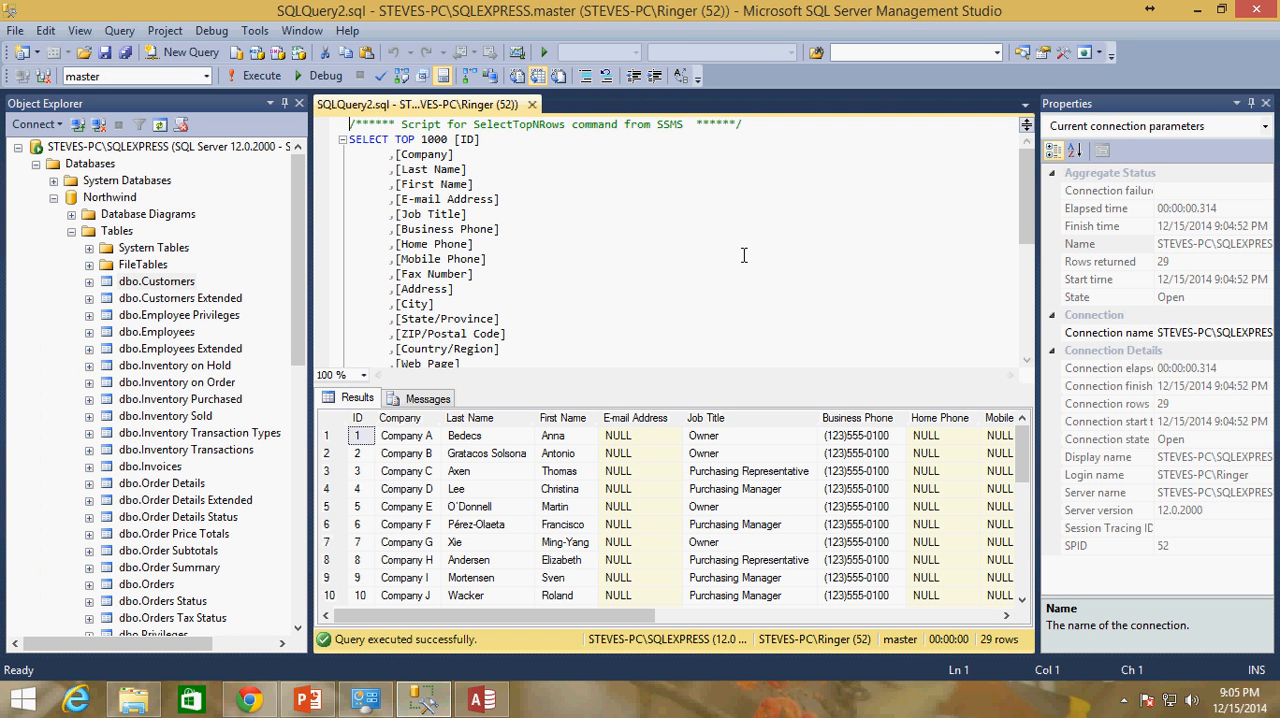
Close the dbo.Customers query window and look further down the list of Northwind tables
{"action": "left_click", "coordinate": [172, 287]}
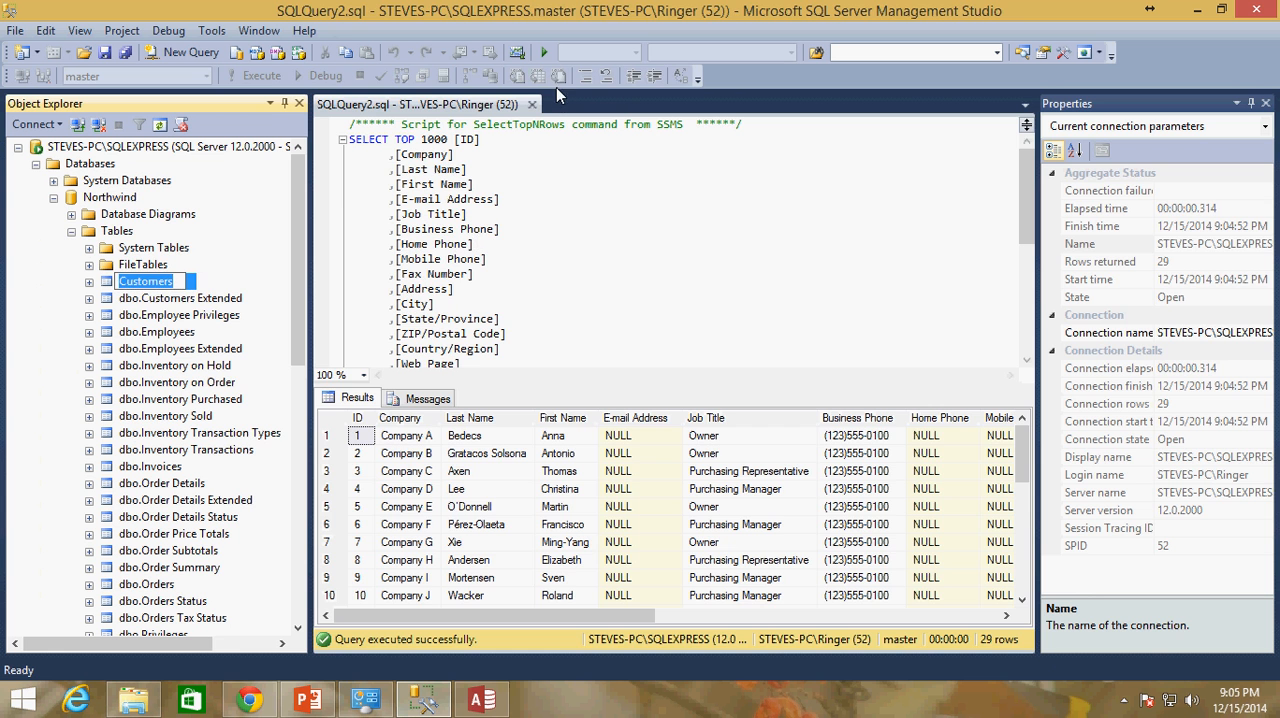
{"action": "left_click", "coordinate": [533, 105]}
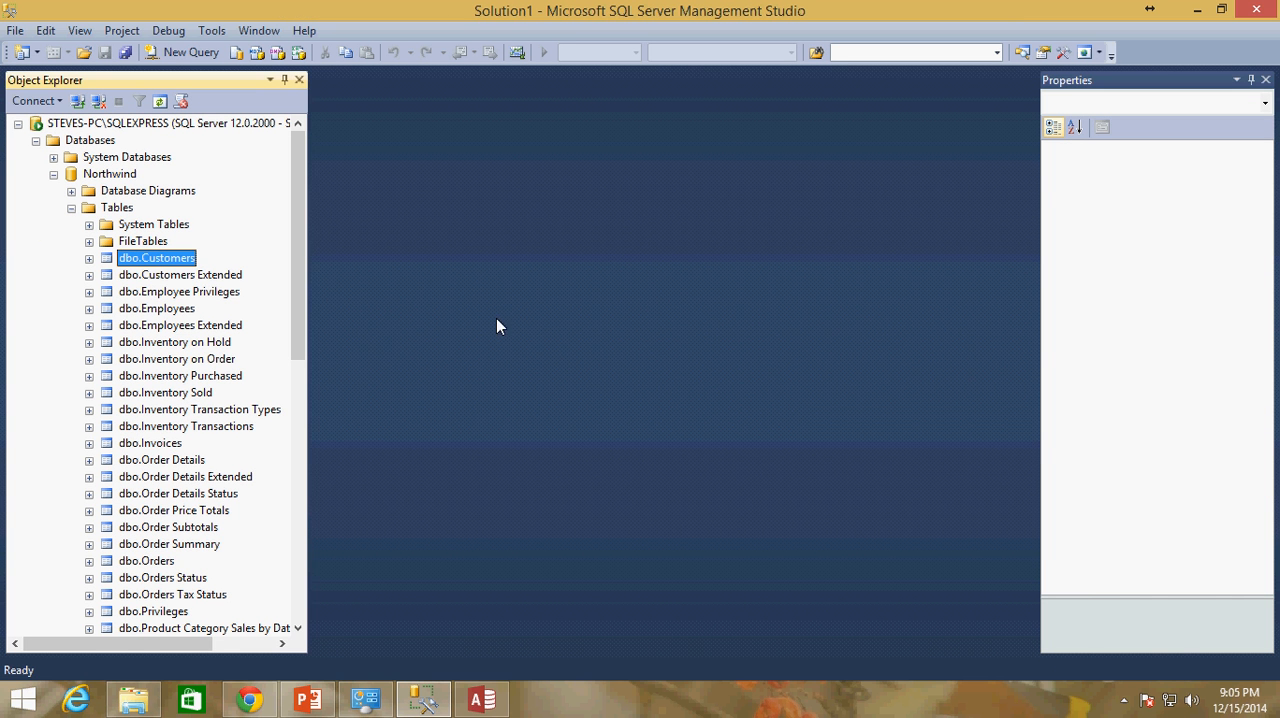
{"action": "mouse_move", "coordinate": [293, 248]}
{"action": "left_mouse_down"}
{"action": "mouse_move", "coordinate": [303, 387]}
{"action": "mouse_move", "coordinate": [296, 258]}
{"action": "left_mouse_up"}
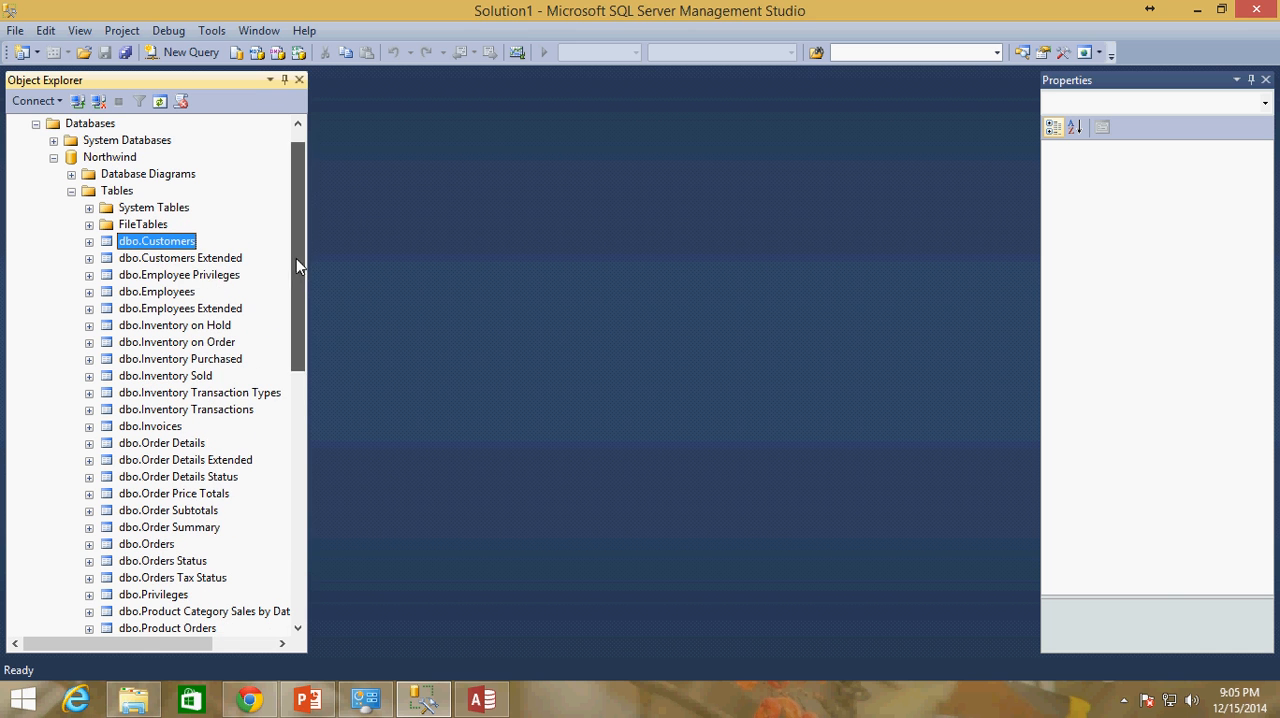